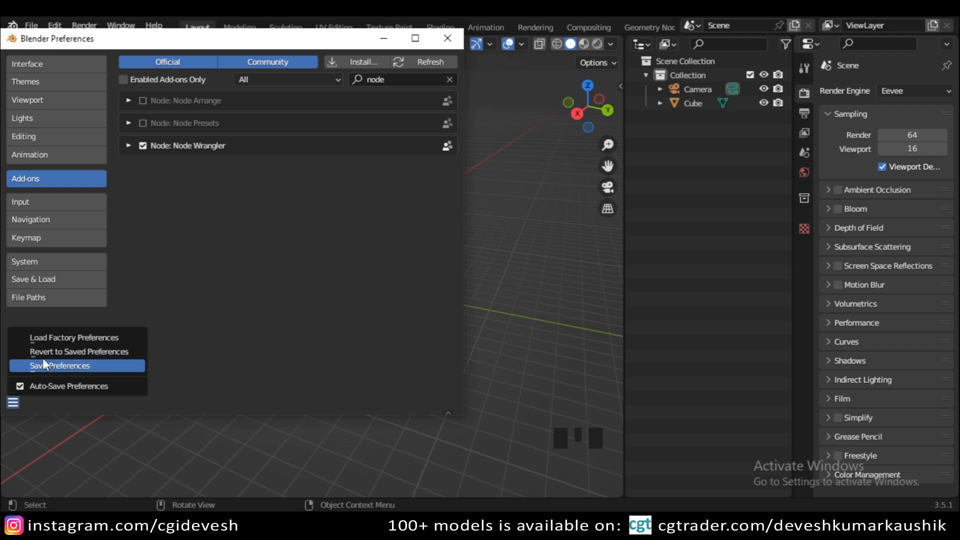
Save the preferences with the Node Wrangler add-on enabled and close the preferences window
{"action": "left_click", "coordinate": [40, 365]}
{"action": "left_click", "coordinate": [446, 38]}
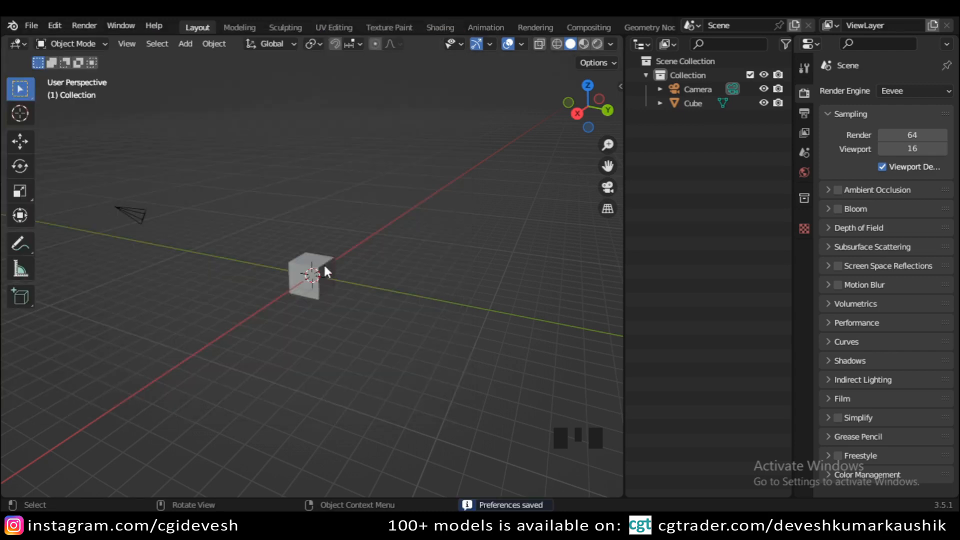
Widen the Outliner area to about half the workspace and swap it with the 3D viewport
{"action": "left_click_drag", "start_coordinate": [623, 300], "coordinate": [402, 296]}
{"action": "right_click", "coordinate": [402, 296]}
{"action": "left_click", "coordinate": [402, 297]}
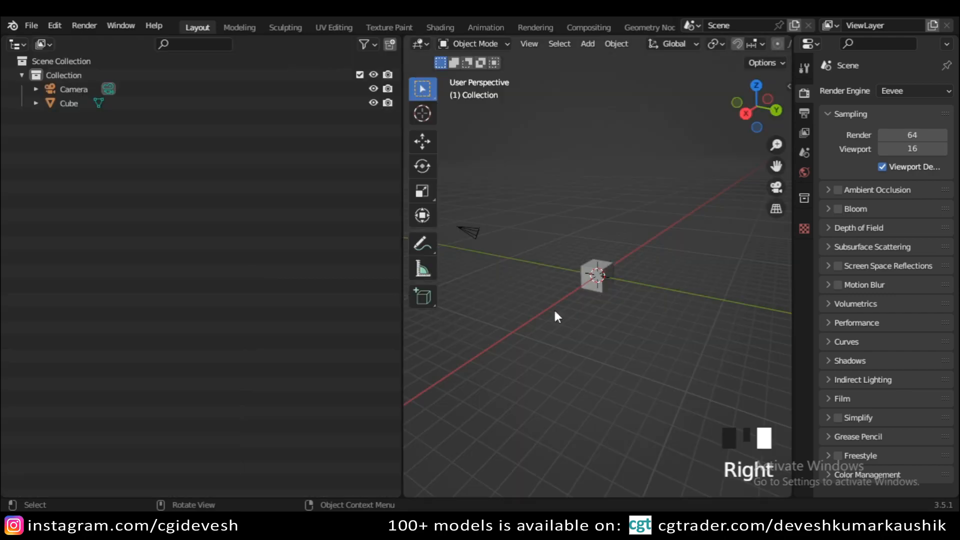
Select the cube and frame it in the 3D viewport at a comfortable distance
{"action": "left_click", "coordinate": [597, 278]}
{"action": "key", "text": "KP_Decimal"}
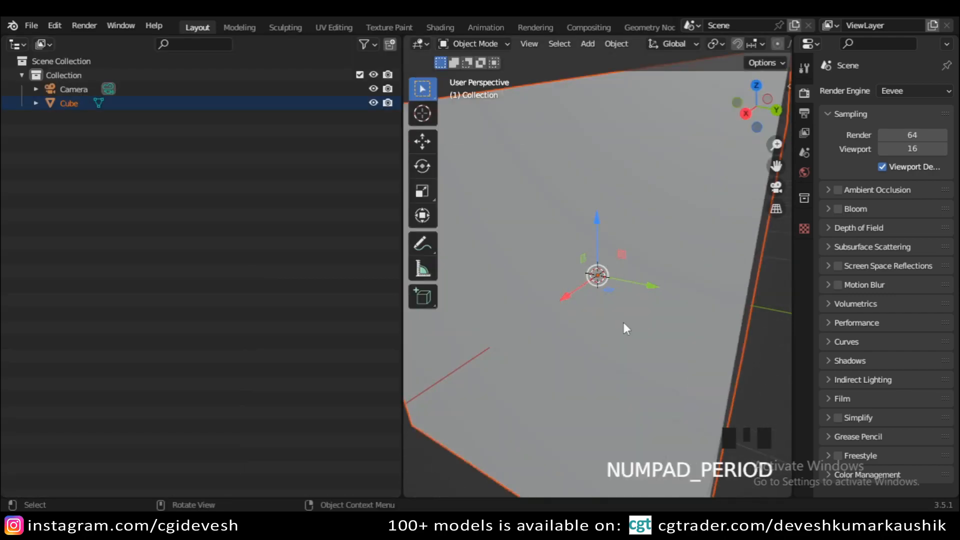
{"action": "scroll", "coordinate": [625, 321], "scroll_direction": "down", "scroll_amount": 3}
{"action": "mouse_move", "coordinate": [638, 321]}
{"action": "middle_mouse_down"}
{"action": "mouse_move", "coordinate": [615, 328]}
{"action": "mouse_move", "coordinate": [634, 325]}
{"action": "middle_mouse_up"}
{"action": "scroll", "coordinate": [634, 325], "scroll_direction": "down", "scroll_amount": 1}
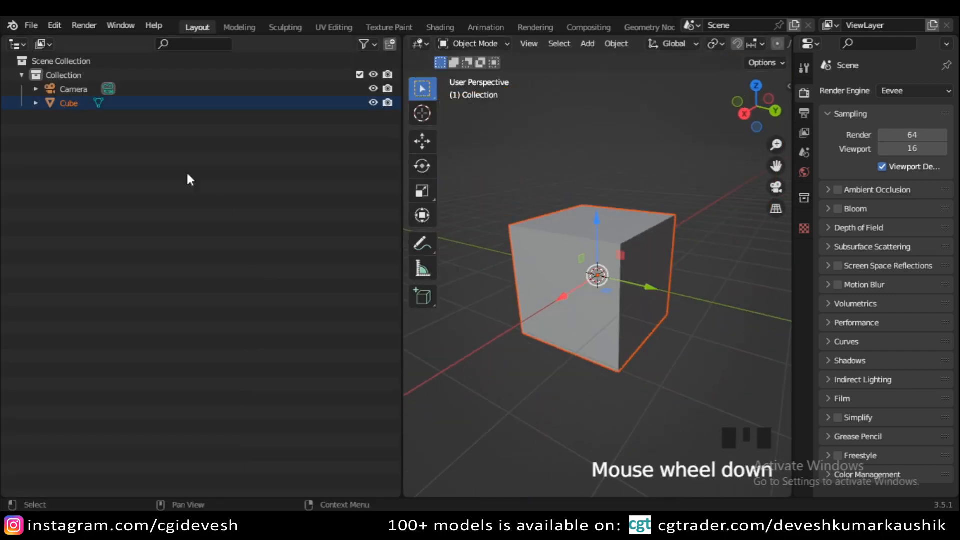
Change the swapped Outliner area into a Shader Editor and hide its sidebar
{"action": "left_click", "coordinate": [18, 44]}
{"action": "left_click", "coordinate": [52, 176]}
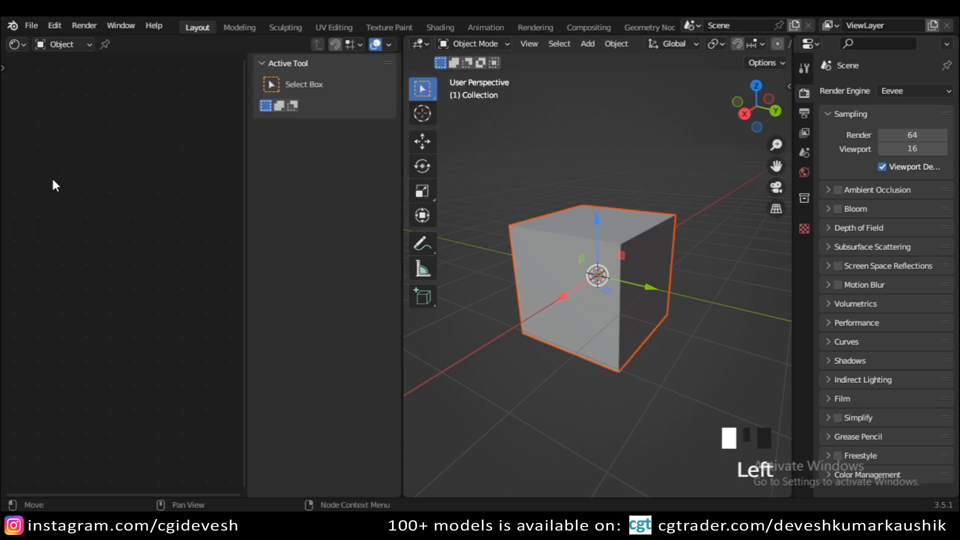
{"action": "key", "text": "n"}
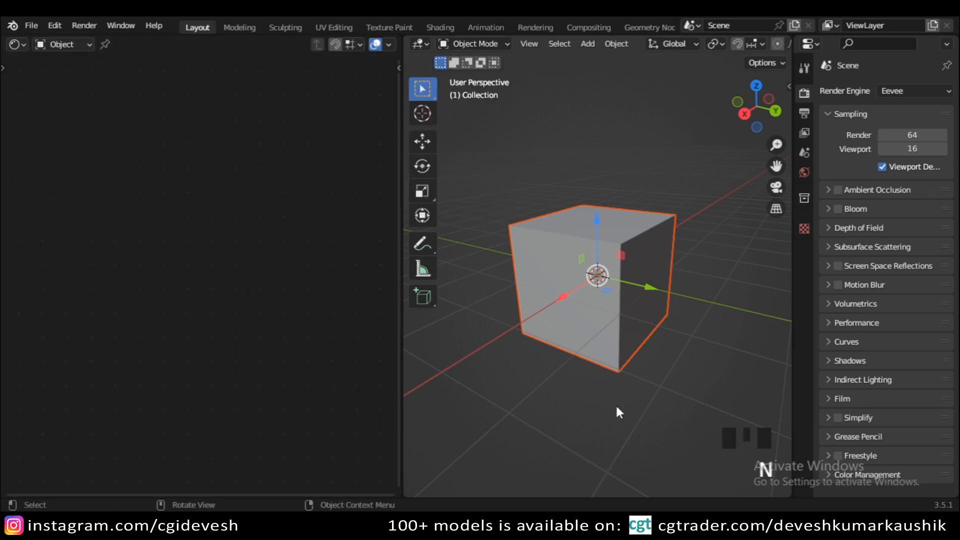
Make the cube the active object, rename its material as Cloud, and deselect the material's nodes
{"action": "double_click", "coordinate": [610, 324]}
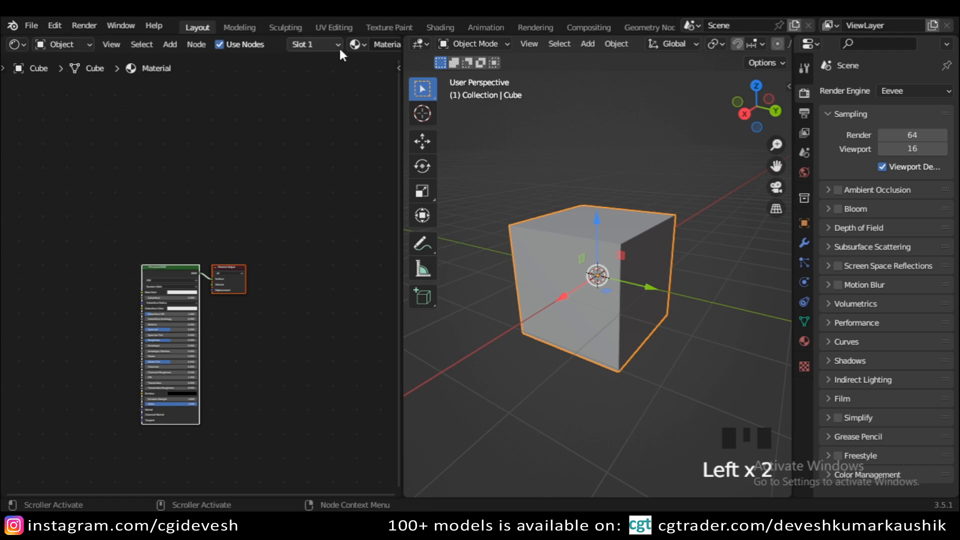
{"action": "scroll", "coordinate": [339, 46], "scroll_direction": "down", "scroll_amount": 5}
{"action": "double_click", "coordinate": [270, 45]}
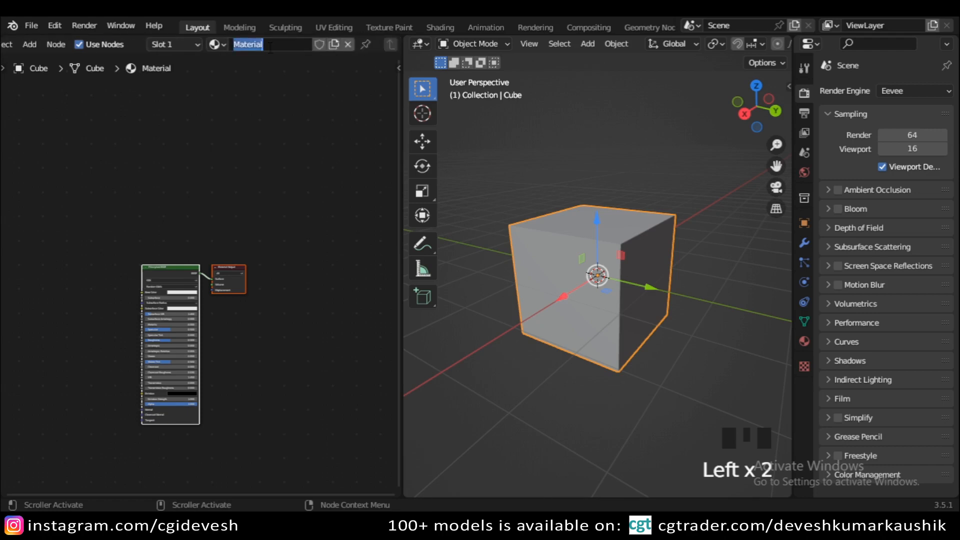
{"action": "type", "text": "Cloud"}
{"action": "key", "text": "Return"}
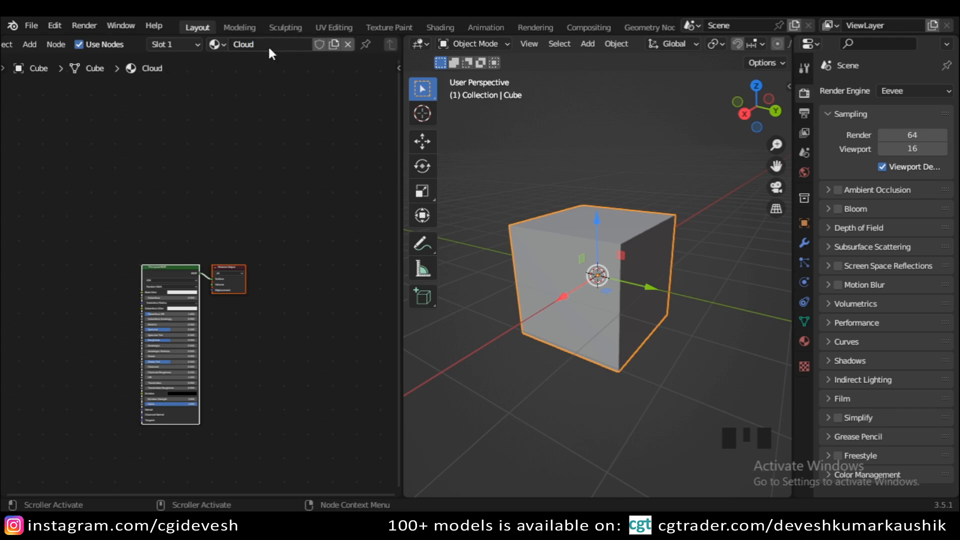
{"action": "scroll", "coordinate": [270, 363], "scroll_direction": "up", "scroll_amount": 4}
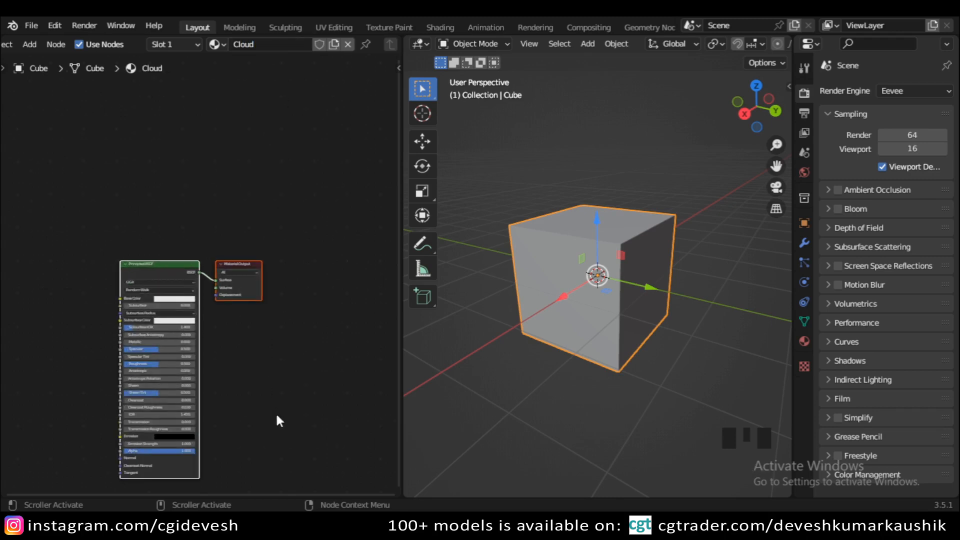
{"action": "left_click", "coordinate": [298, 326]}
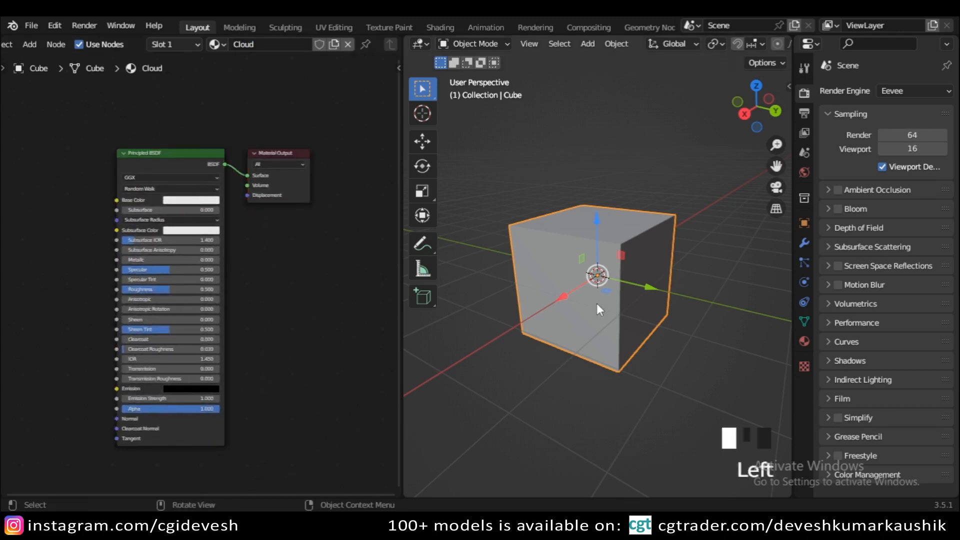
Set the render engine to Cycles and show the 3D viewport in rendered shading
{"action": "left_click", "coordinate": [922, 88]}
{"action": "left_click", "coordinate": [921, 133]}
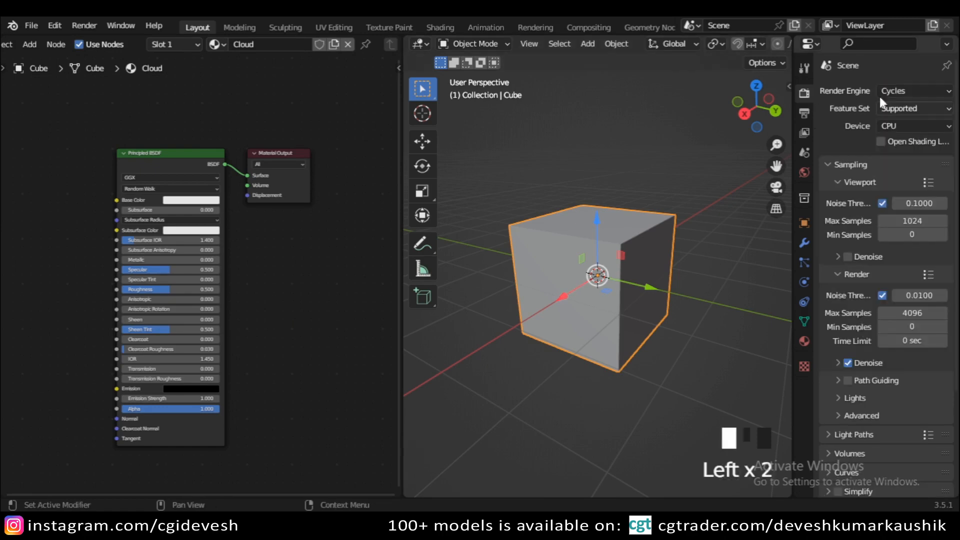
{"action": "scroll", "coordinate": [766, 43], "scroll_direction": "down", "scroll_amount": 5}
{"action": "scroll", "coordinate": [767, 43], "scroll_direction": "down", "scroll_amount": 3}
{"action": "left_click", "coordinate": [766, 44]}
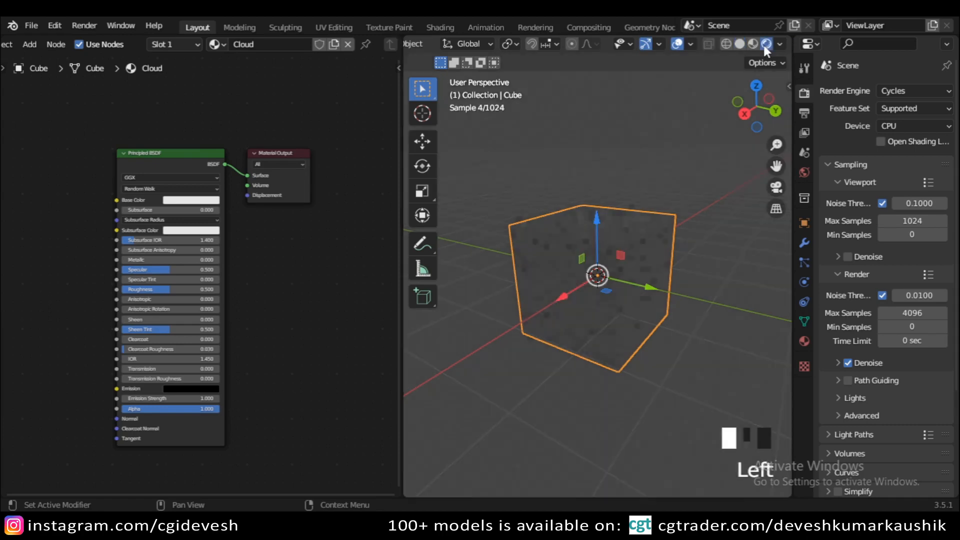
Return the viewport to solid shading and give the world colour an Environment Texture with the spruit_sunr… HDRI from the Outdoor folder
{"action": "left_click", "coordinate": [804, 171]}
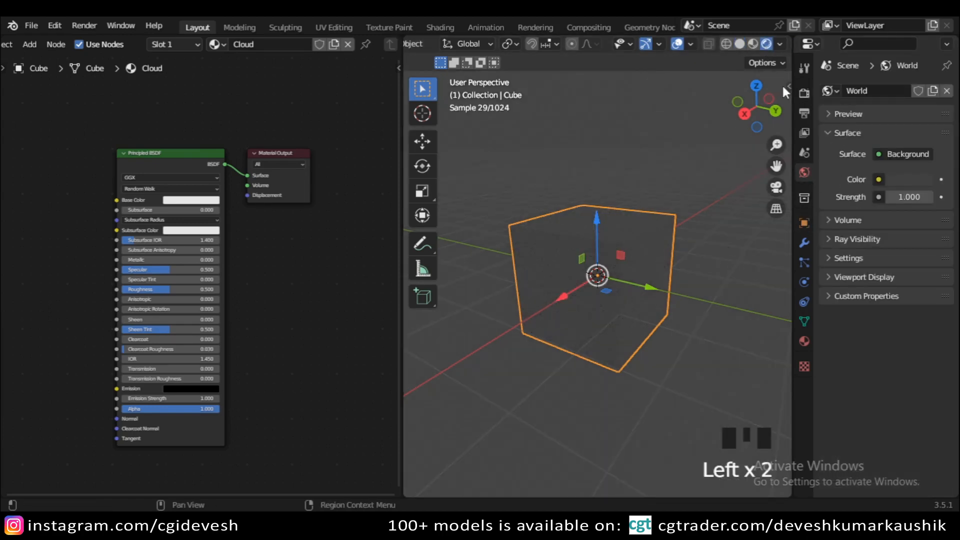
{"action": "left_click", "coordinate": [739, 44]}
{"action": "left_click", "coordinate": [878, 179]}
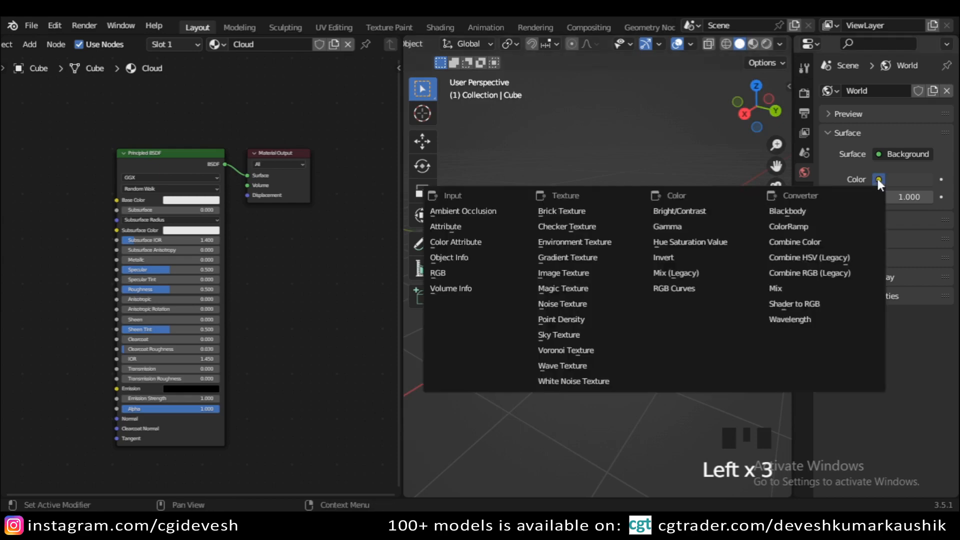
{"action": "left_click", "coordinate": [603, 241]}
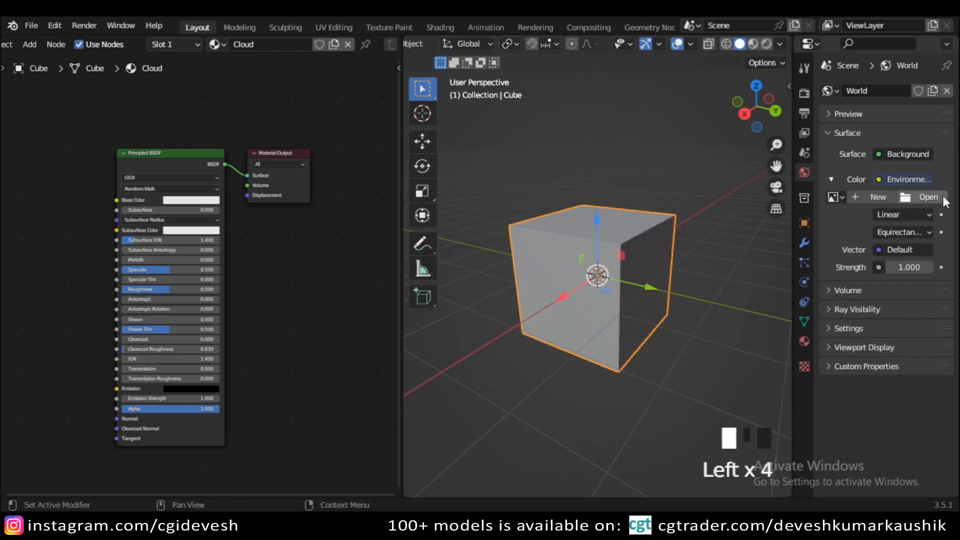
{"action": "left_click", "coordinate": [943, 196]}
{"action": "left_click", "coordinate": [156, 399]}
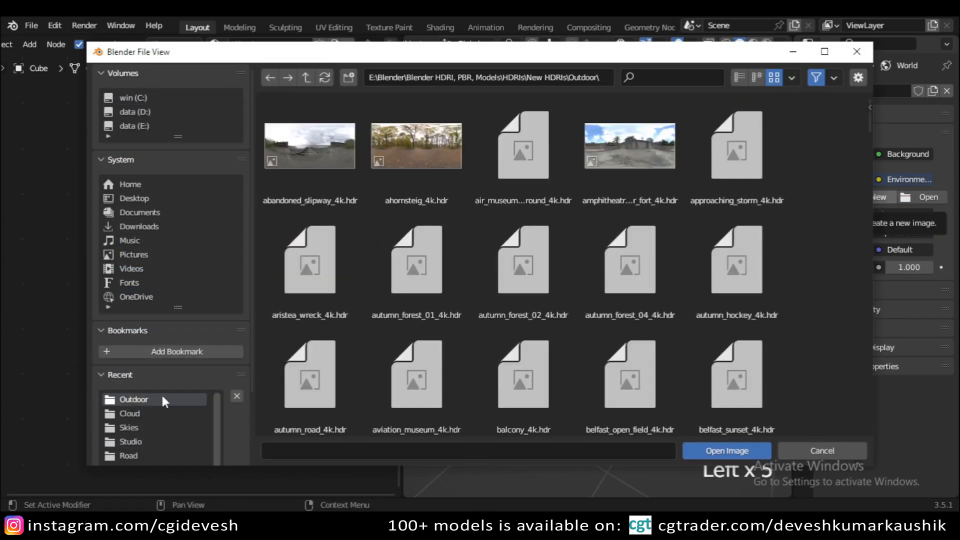
{"action": "left_click_drag", "start_coordinate": [867, 117], "coordinate": [845, 364]}
{"action": "double_click", "coordinate": [416, 143]}
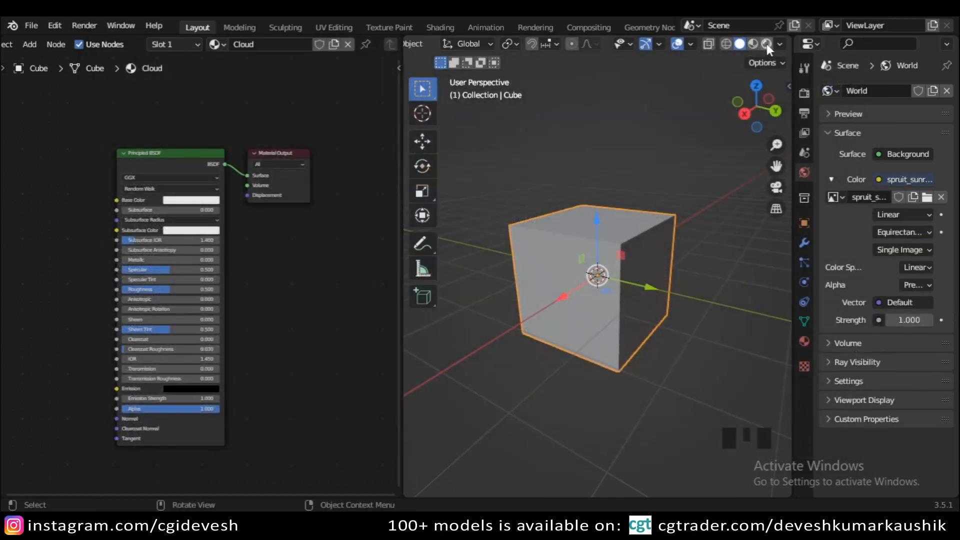
Switch the viewport to rendered shading and inspect the cube lit by the HDRI from different angles
{"action": "left_click", "coordinate": [767, 44]}
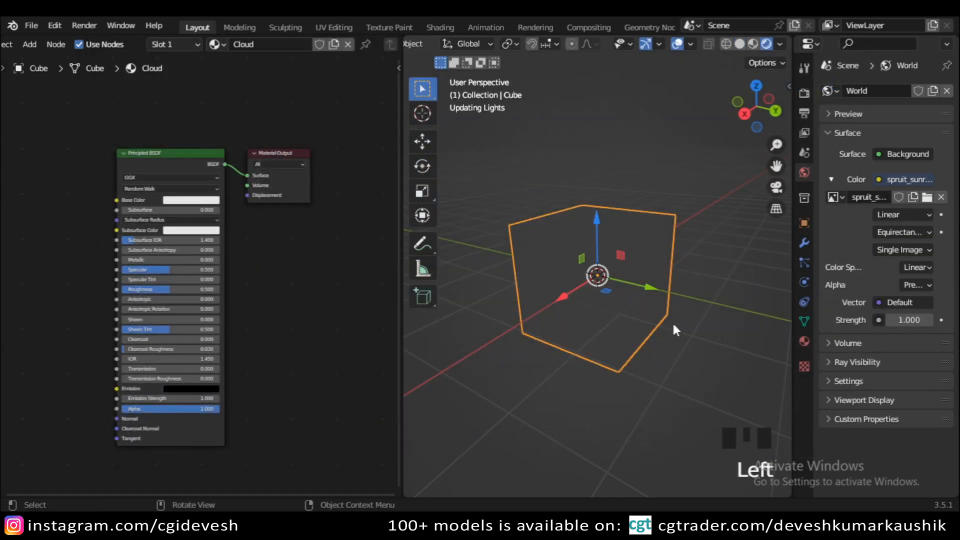
{"action": "middle_click_drag", "start_coordinate": [671, 380], "coordinate": [484, 376]}
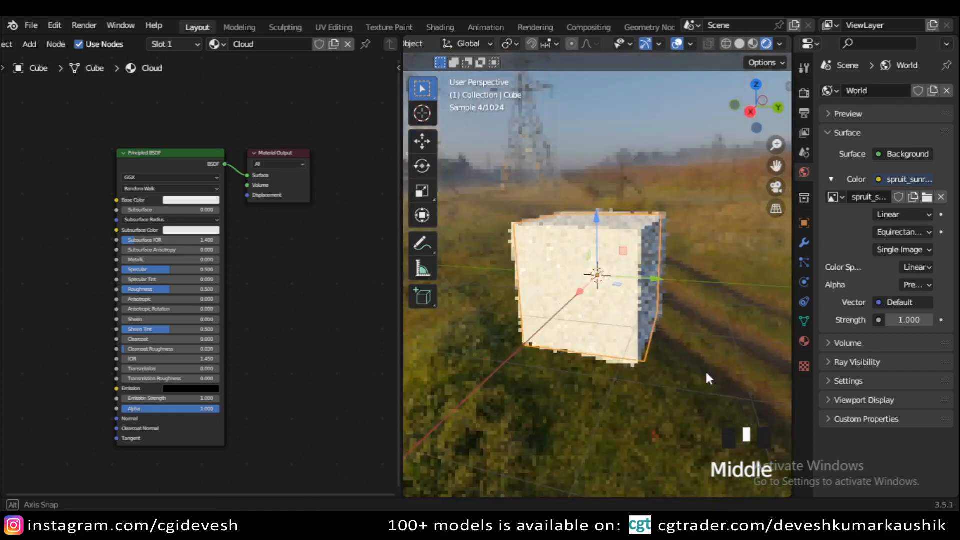
{"action": "middle_click_drag", "start_coordinate": [706, 375], "coordinate": [685, 391]}
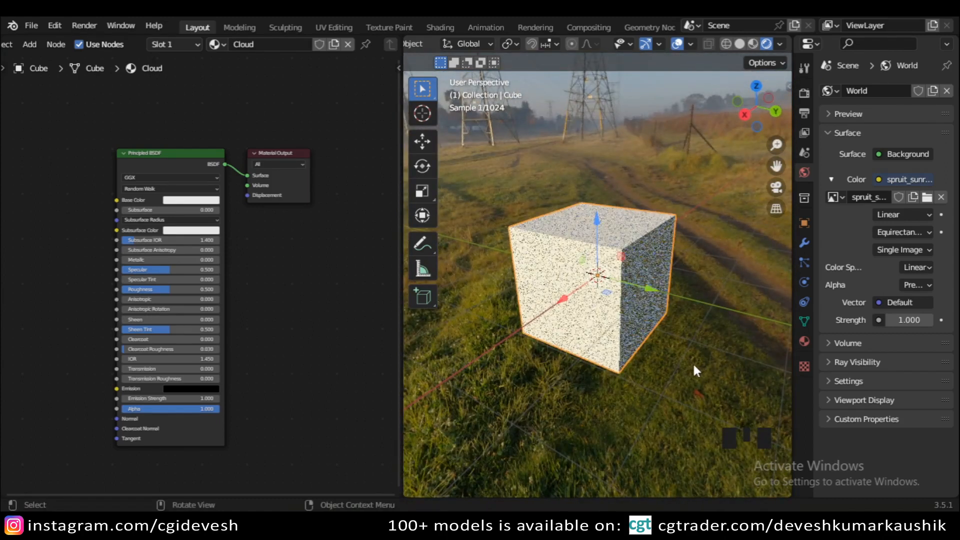
Enable the Transparent option in the render's Film settings to hide the HDRI background
{"action": "left_click", "coordinate": [804, 93]}
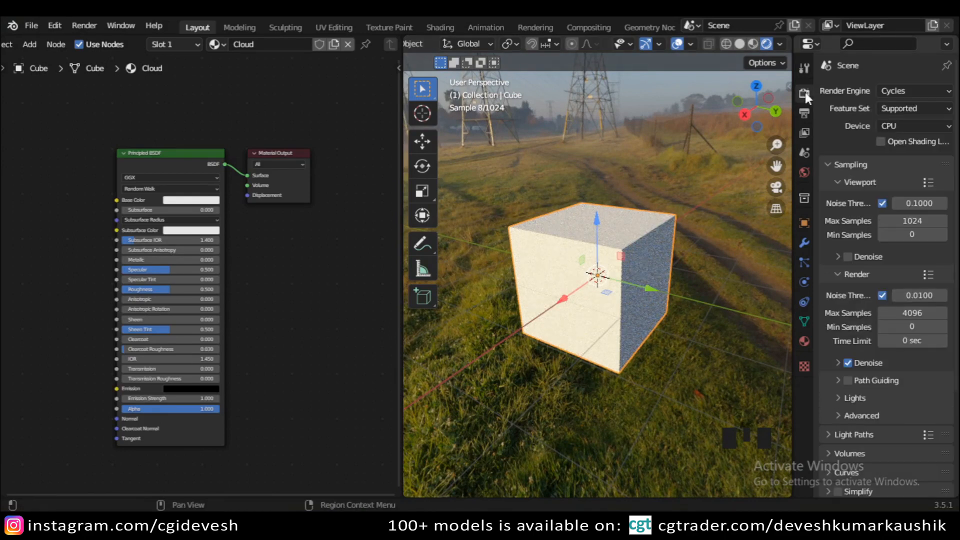
{"action": "left_click_drag", "start_coordinate": [956, 125], "coordinate": [956, 230]}
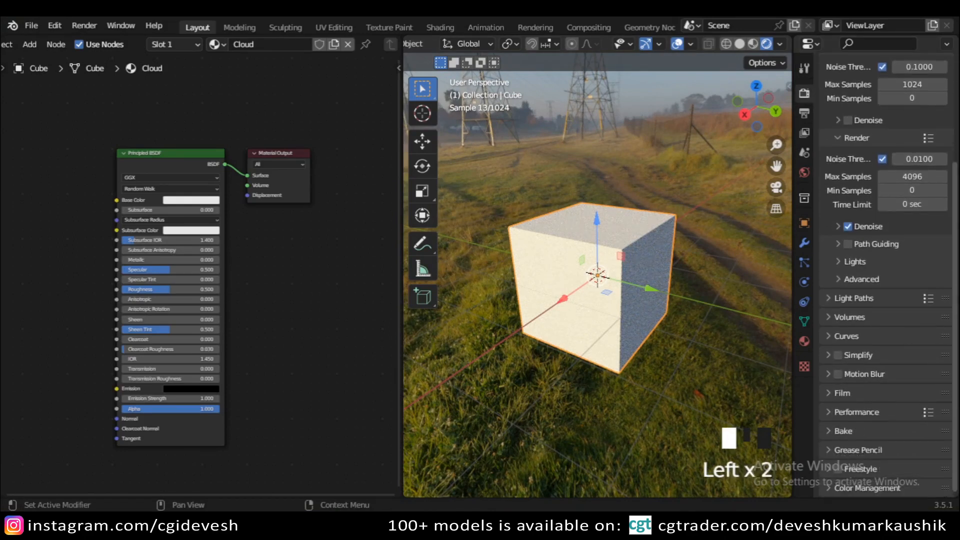
{"action": "left_click", "coordinate": [838, 394]}
{"action": "scroll", "coordinate": [846, 382], "scroll_direction": "down", "scroll_amount": 7}
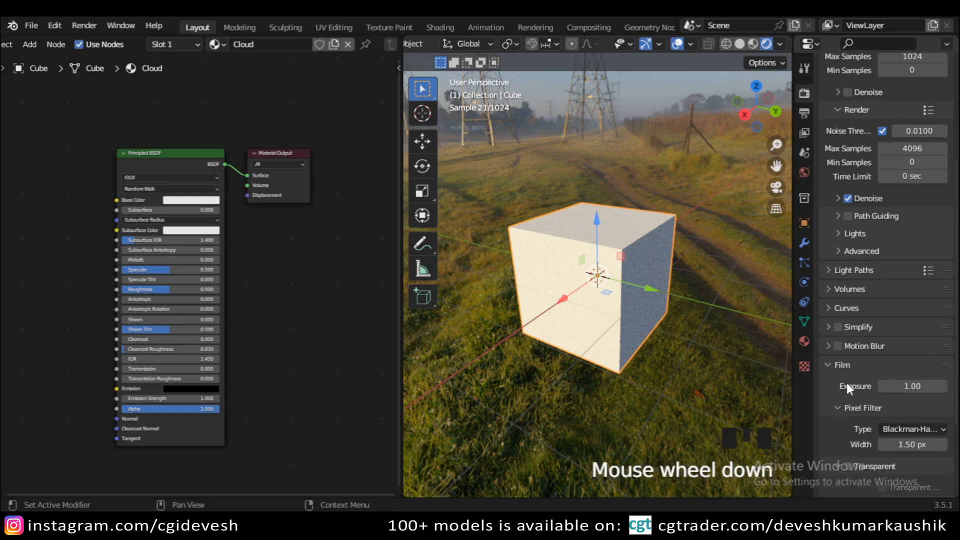
{"action": "left_click", "coordinate": [848, 353]}
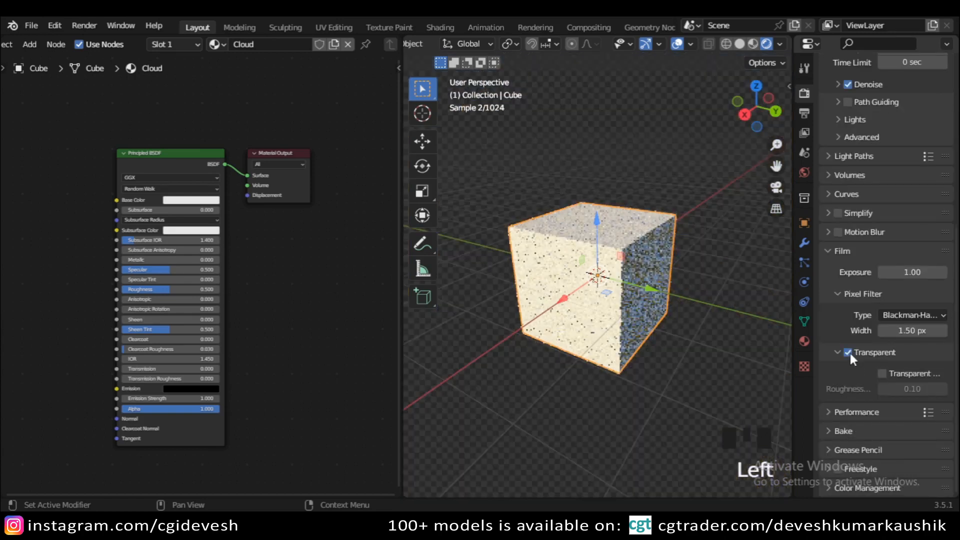
Widen the Shader Editor at the 3D viewport's expense and hide the viewport's tool shelf
{"action": "scroll", "coordinate": [628, 320], "scroll_direction": "up", "scroll_amount": 2}
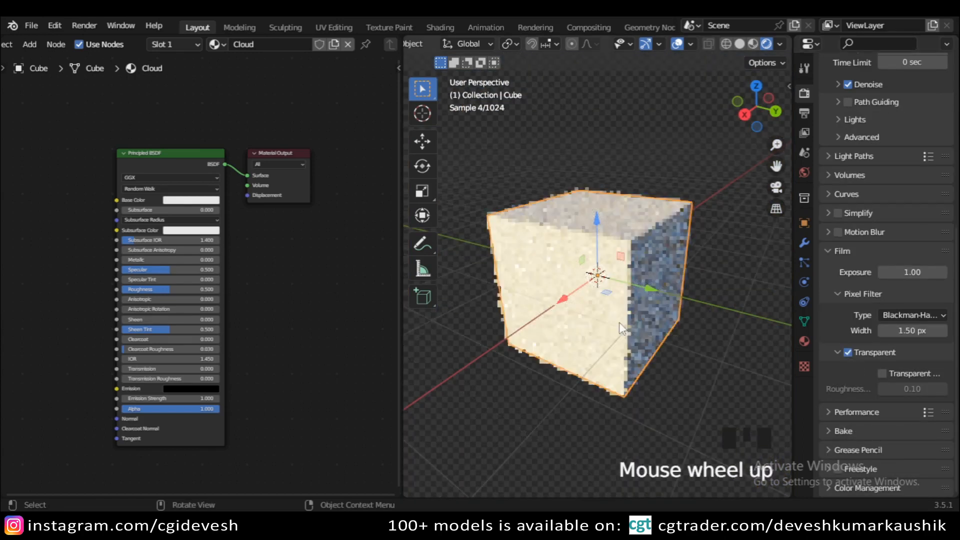
{"action": "left_click_drag", "start_coordinate": [407, 315], "coordinate": [505, 320]}
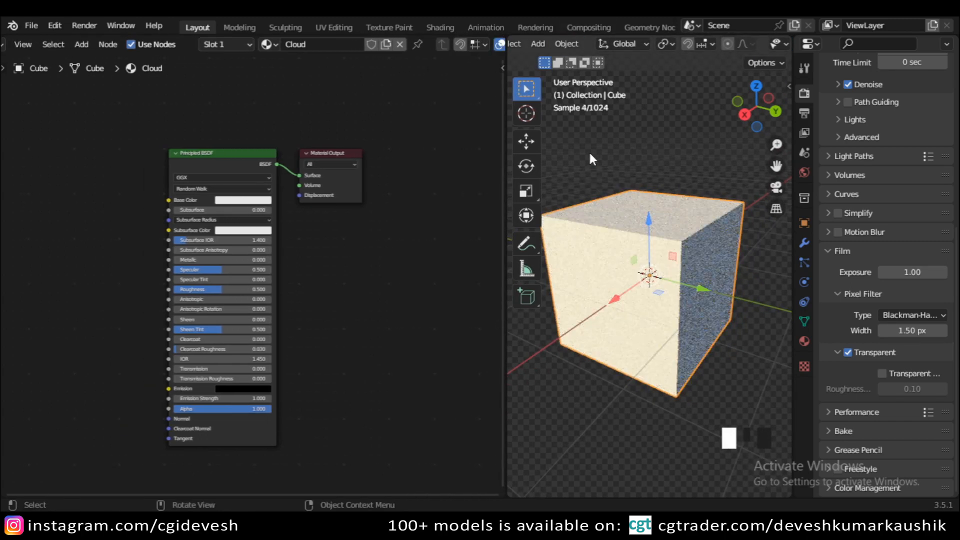
{"action": "key", "text": "t"}
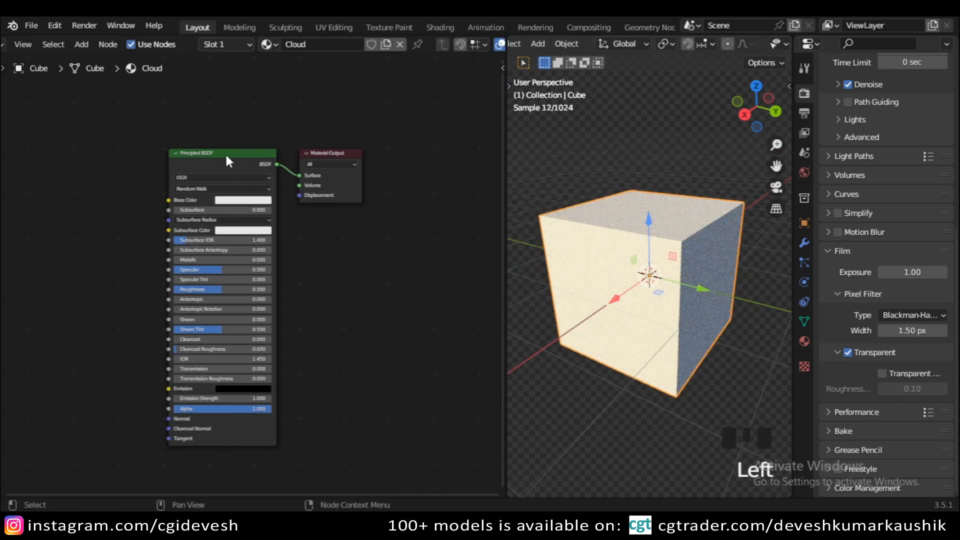
Delete the Principled BSDF node from the Cloud material
{"action": "left_click", "coordinate": [227, 157]}
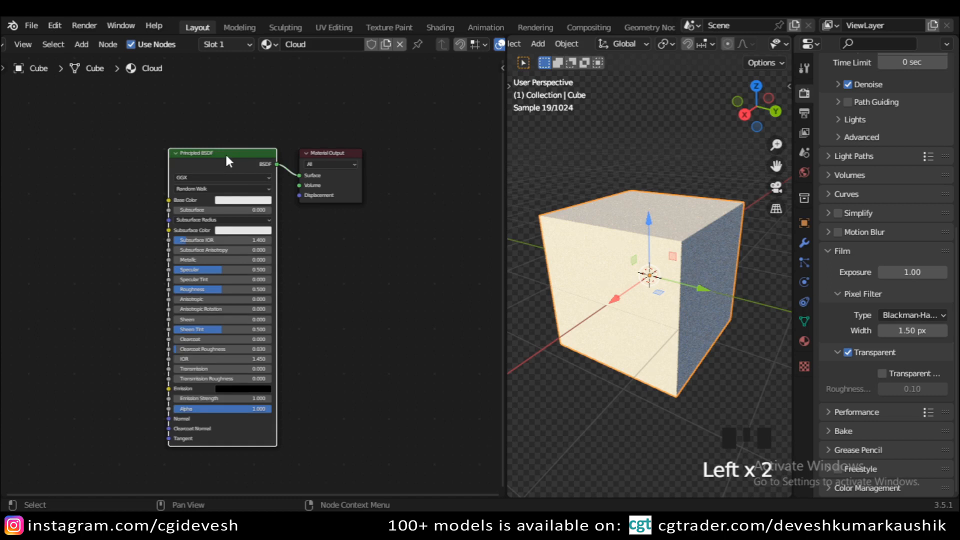
{"action": "key", "text": "Delete"}
{"action": "left_click", "coordinate": [196, 203]}
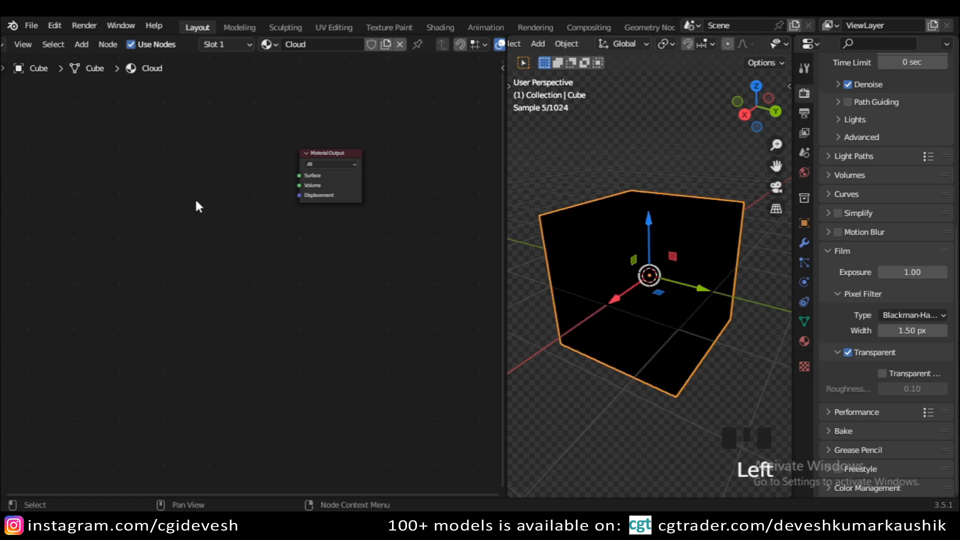
Add a Texture Coordinate node and place it to the left of the Material Output node
{"action": "key", "text": "shift+a"}
{"action": "type", "text": "cor"}
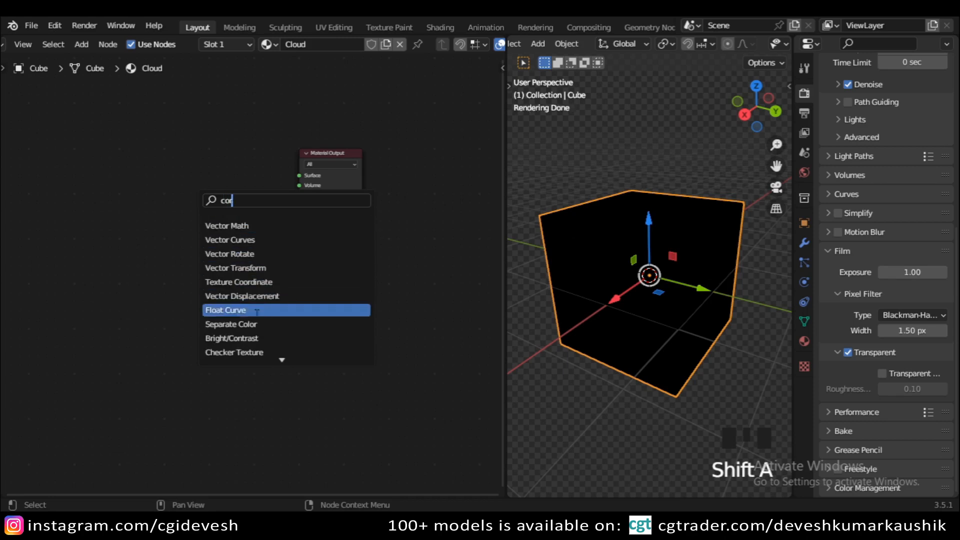
{"action": "left_click", "coordinate": [258, 281]}
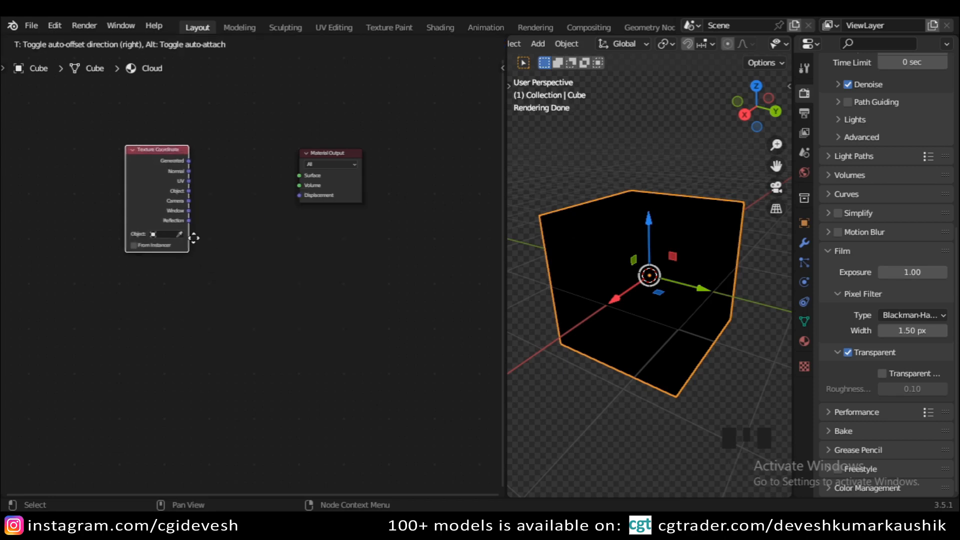
{"action": "left_click", "coordinate": [203, 233]}
Connect the Texture Coordinate node's Object output to the Material Output's Volume input, and deselect the cube to inspect the result
{"action": "scroll", "coordinate": [299, 191], "scroll_direction": "up", "scroll_amount": 3}
{"action": "middle_click_drag", "start_coordinate": [298, 191], "coordinate": [225, 248]}
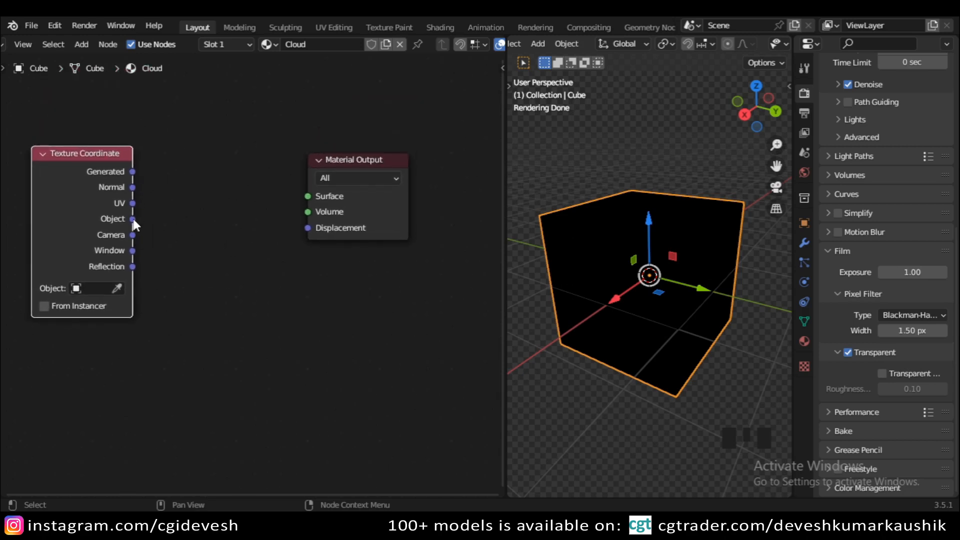
{"action": "left_click_drag", "start_coordinate": [132, 218], "coordinate": [308, 212]}
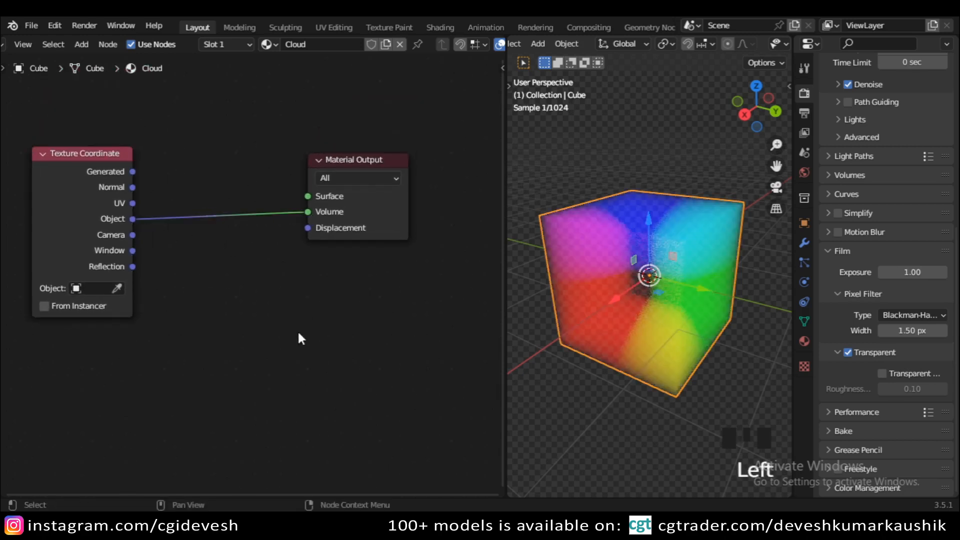
{"action": "middle_click_drag", "start_coordinate": [705, 378], "coordinate": [649, 422]}
{"action": "left_click", "coordinate": [648, 422]}
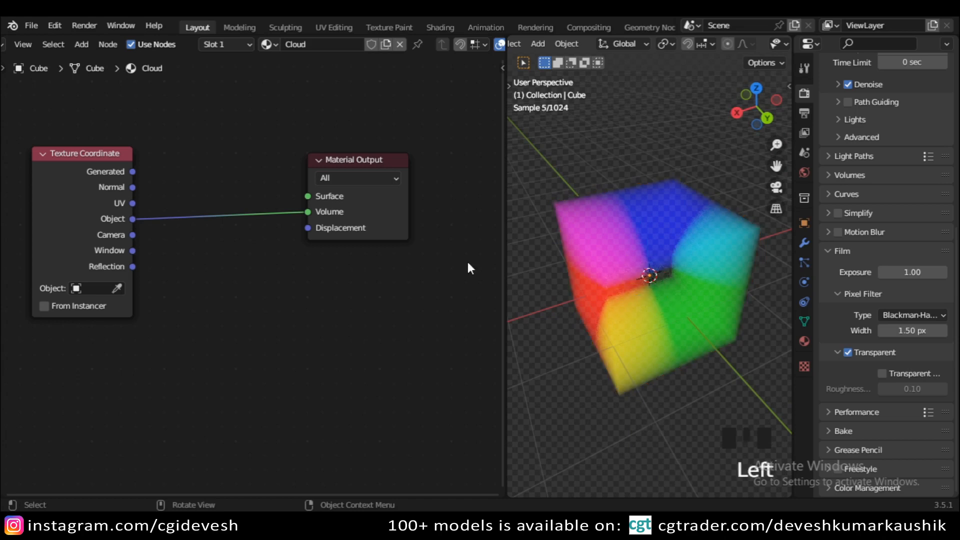
Try the Texture Coordinate node's Generated and UV outputs in the Material Output's Volume input, ending with Object connected again
{"action": "left_click_drag", "start_coordinate": [132, 172], "coordinate": [308, 212]}
{"action": "middle_click_drag", "start_coordinate": [685, 407], "coordinate": [622, 398]}
{"action": "left_click_drag", "start_coordinate": [131, 220], "coordinate": [308, 212]}
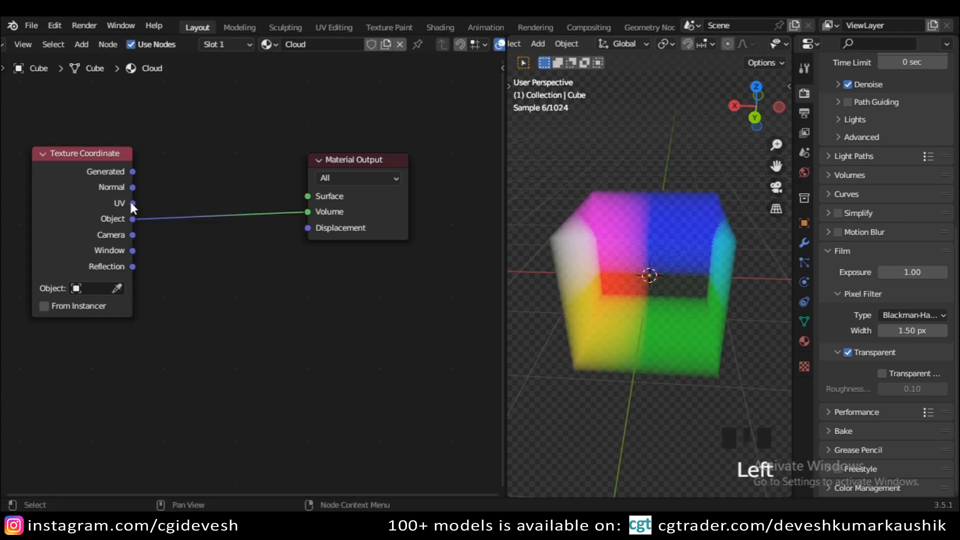
{"action": "left_click_drag", "start_coordinate": [132, 203], "coordinate": [308, 212]}
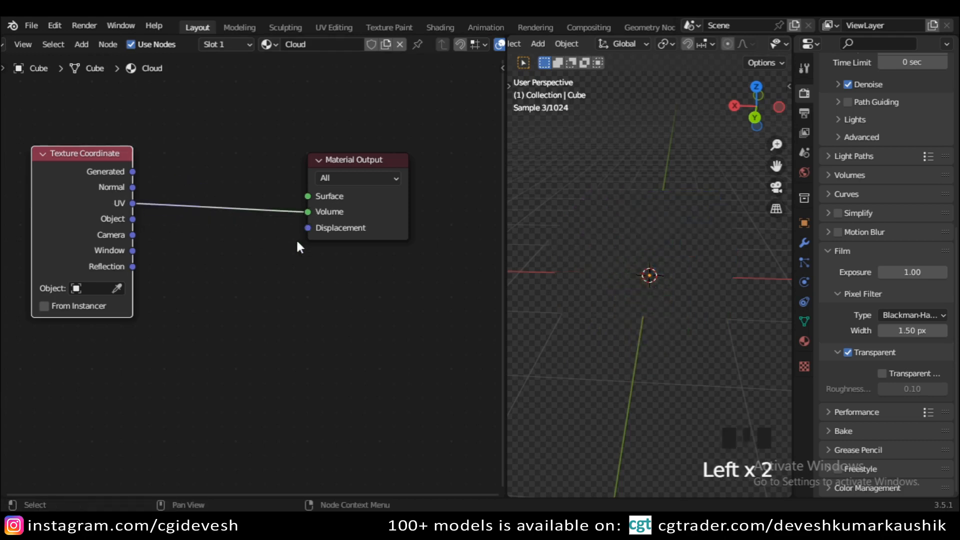
{"action": "left_click_drag", "start_coordinate": [133, 219], "coordinate": [307, 212]}
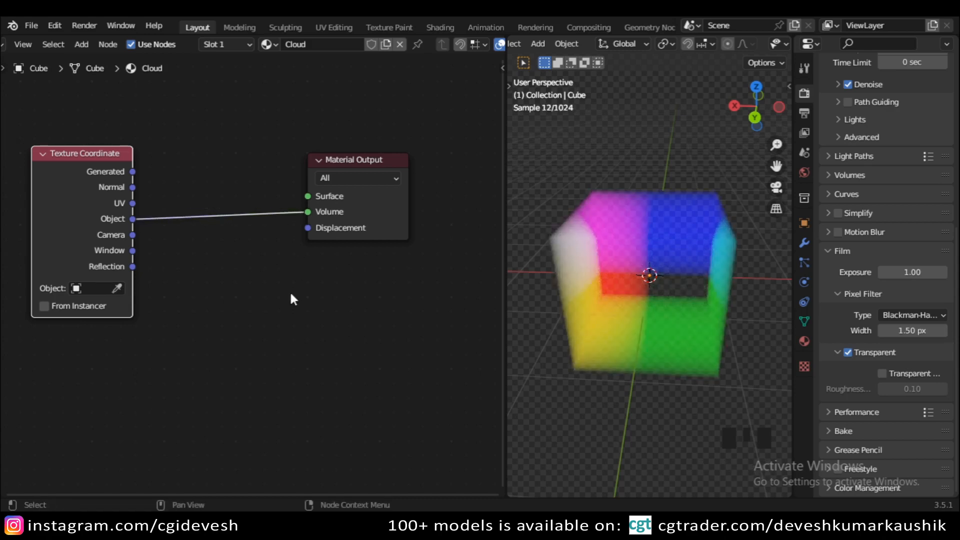
{"action": "left_click", "coordinate": [207, 278]}
{"action": "key", "text": "shift+a"}
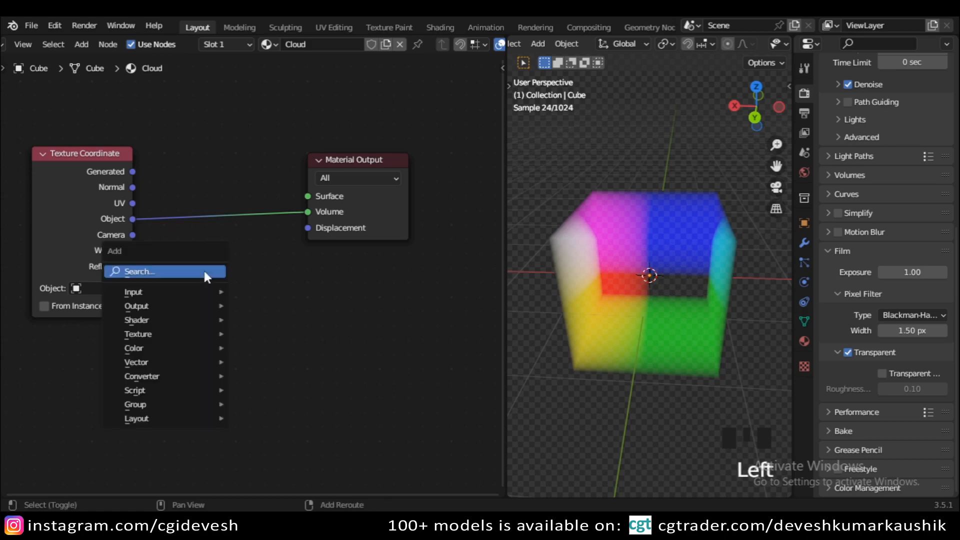
{"action": "left_click", "coordinate": [203, 273]}
{"action": "type", "text": "le"}
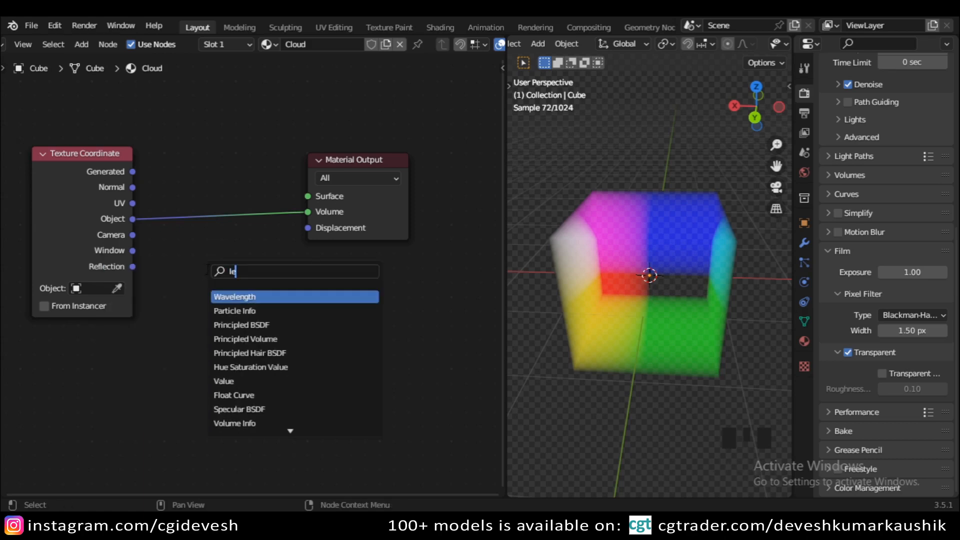
{"action": "type", "text": "n"}
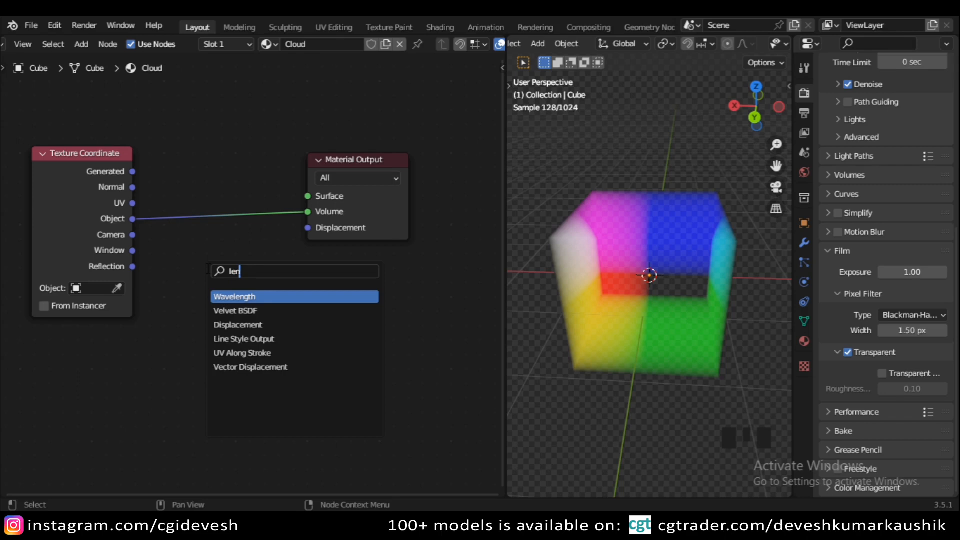
{"action": "key", "text": "BackSpace"}
{"action": "key", "text": "BackSpace"}
{"action": "key", "text": "BackSpace"}
{"action": "type", "text": "ma"}
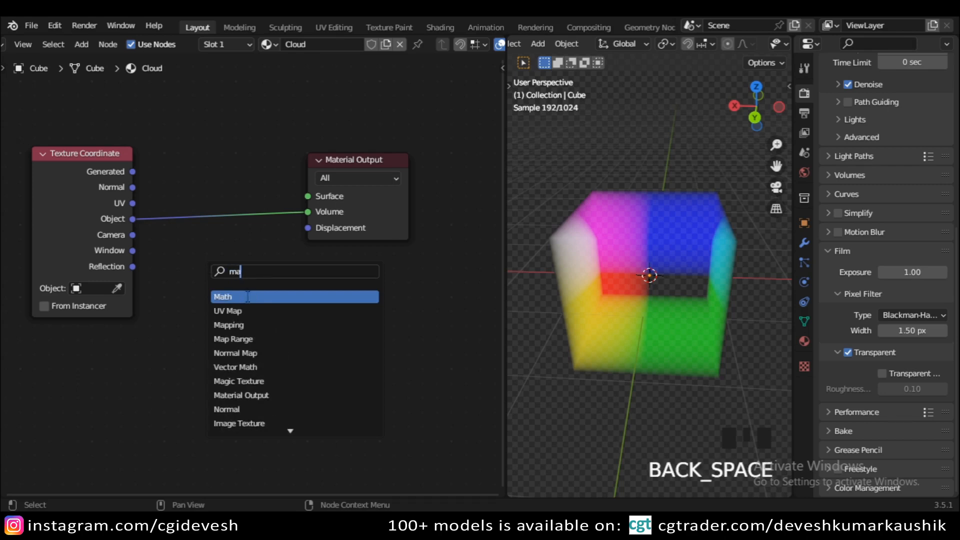
{"action": "left_click", "coordinate": [247, 297]}
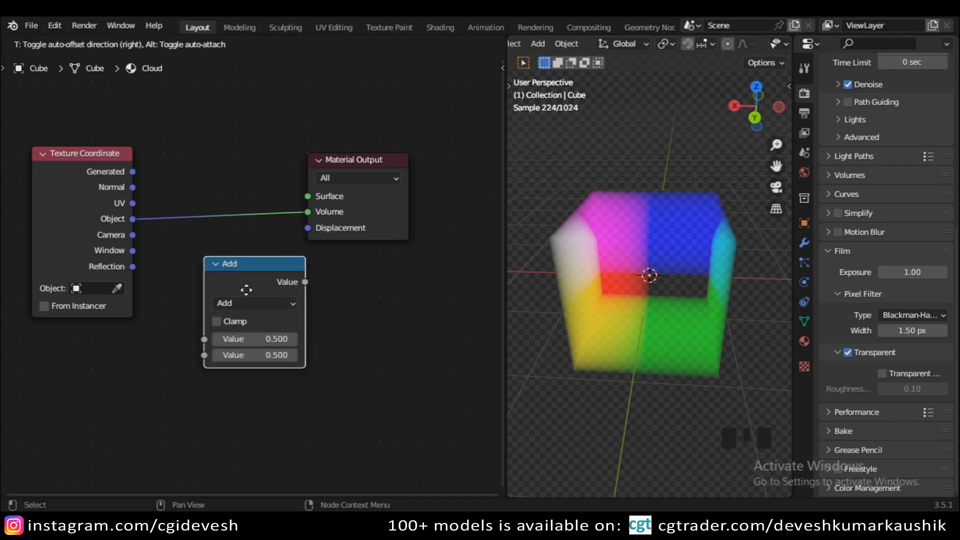
{"action": "left_click", "coordinate": [249, 297]}
{"action": "key", "text": "Delete"}
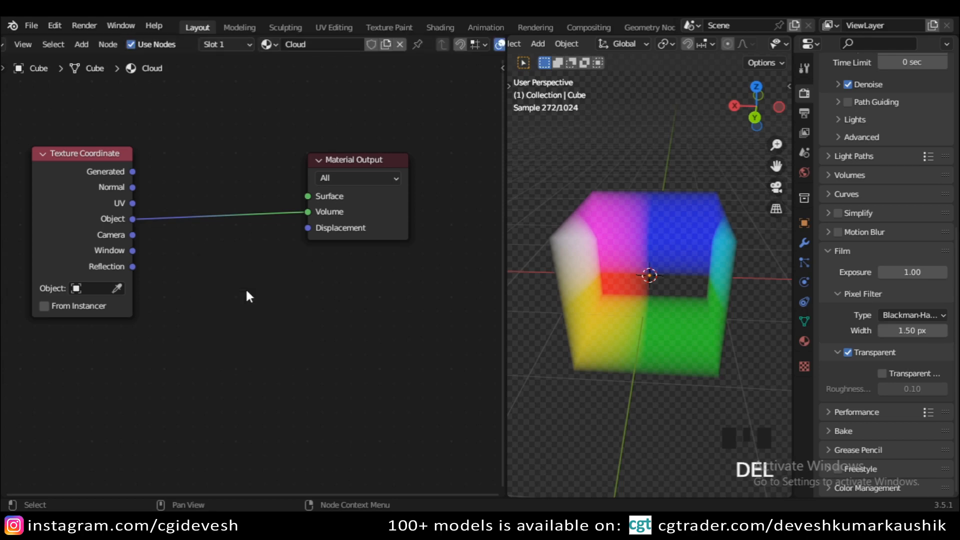
Add a Vector Math node below the existing link and set its operation to Length
{"action": "left_click", "coordinate": [237, 281]}
{"action": "key", "text": "shift+a"}
{"action": "left_click", "coordinate": [238, 285]}
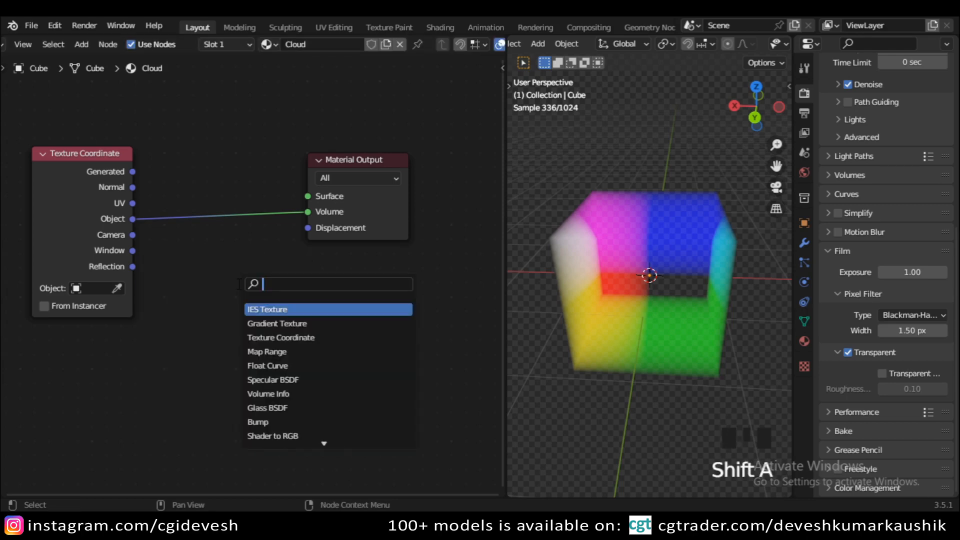
{"action": "type", "text": "v"}
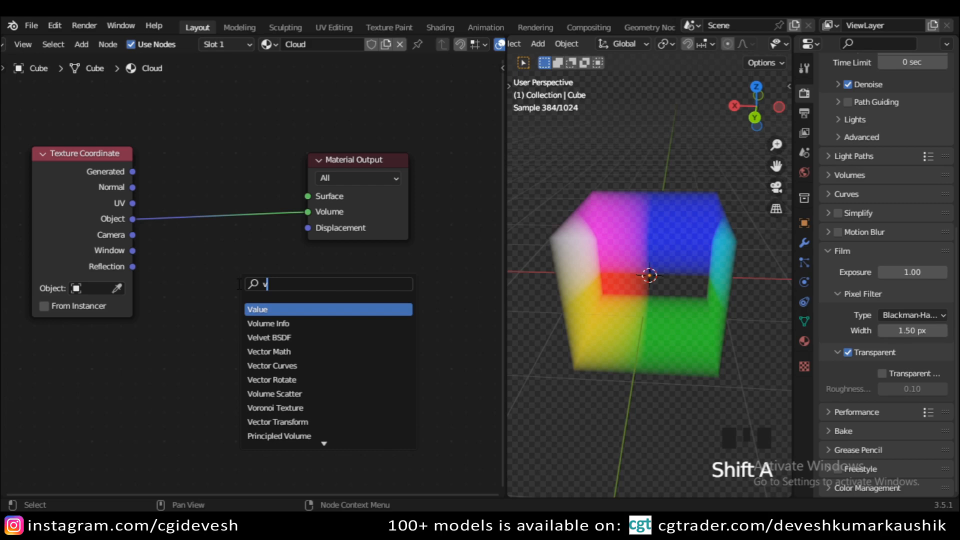
{"action": "type", "text": "e"}
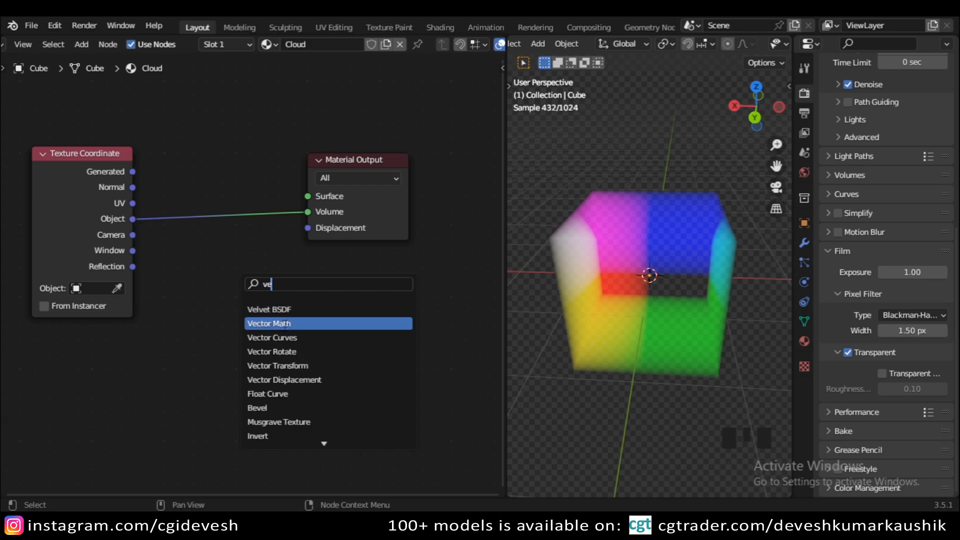
{"action": "left_click", "coordinate": [268, 324]}
{"action": "left_click", "coordinate": [239, 299]}
{"action": "left_click", "coordinate": [238, 302]}
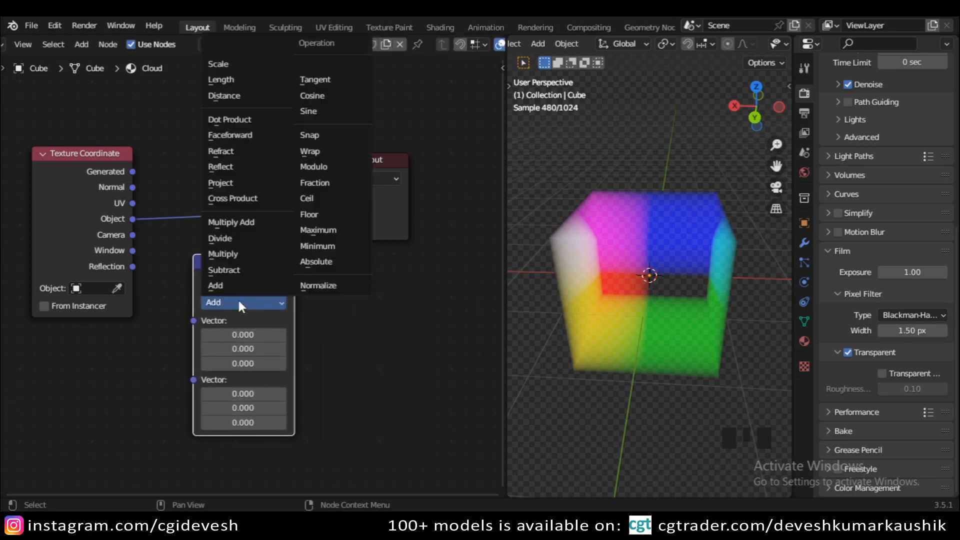
{"action": "left_click", "coordinate": [232, 79]}
Insert the Length node into the Object-to-Volume link and move it and the Texture Coordinate node away from the Material Output
{"action": "left_click_drag", "start_coordinate": [222, 264], "coordinate": [190, 163]}
{"action": "left_click_drag", "start_coordinate": [86, 157], "coordinate": [74, 188]}
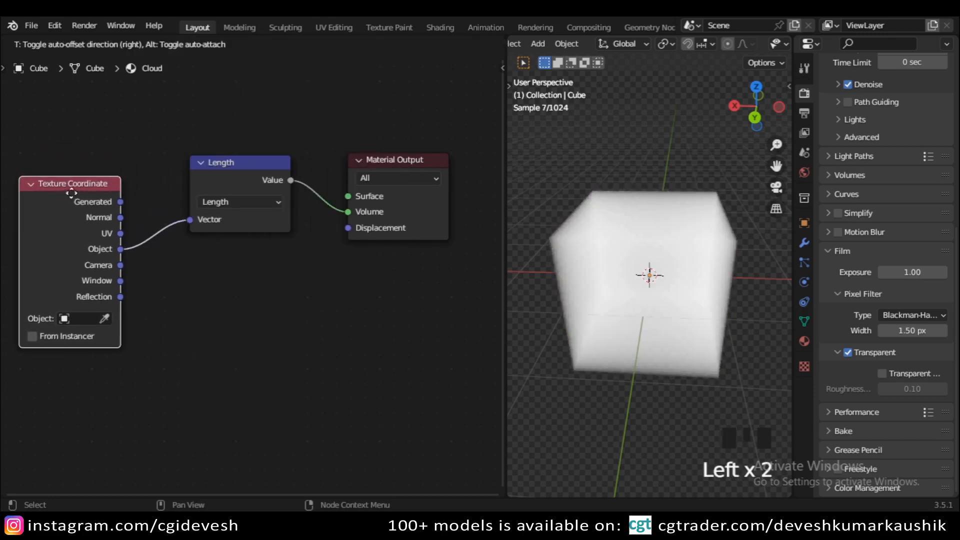
{"action": "left_click_drag", "start_coordinate": [234, 172], "coordinate": [191, 193]}
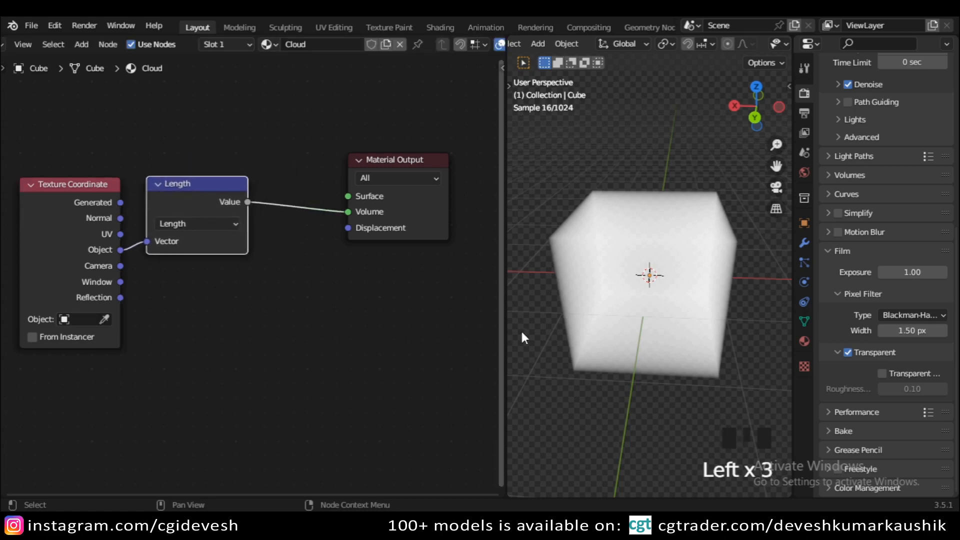
{"action": "middle_click_drag", "start_coordinate": [608, 356], "coordinate": [510, 346]}
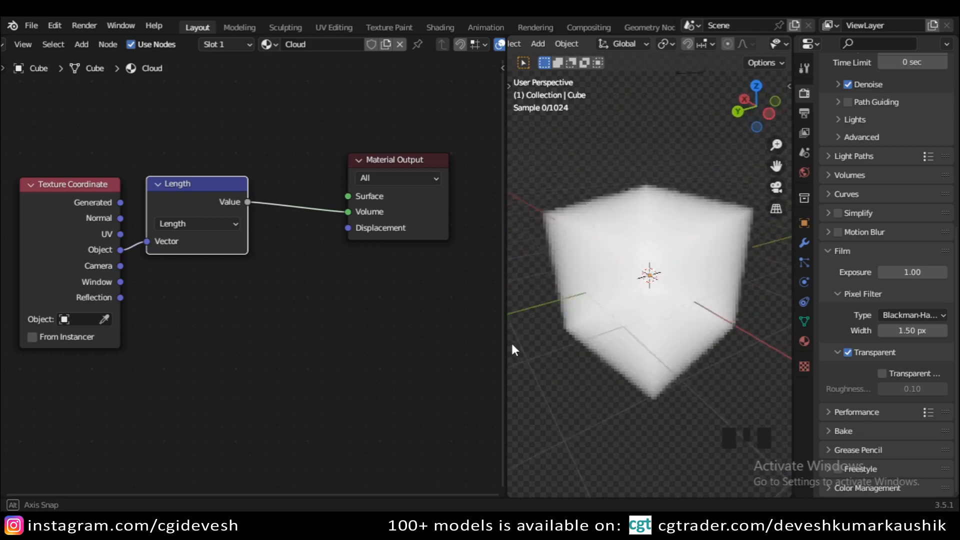
Add a Map Range node and insert it between the Length node and the Material Output's Volume input
{"action": "left_click", "coordinate": [230, 306]}
{"action": "key", "text": "shift+a"}
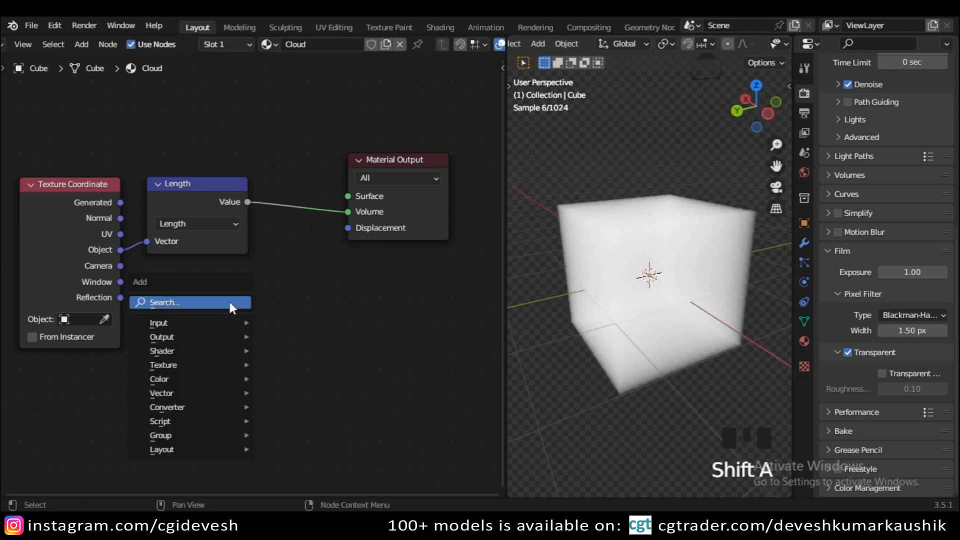
{"action": "left_click", "coordinate": [229, 300]}
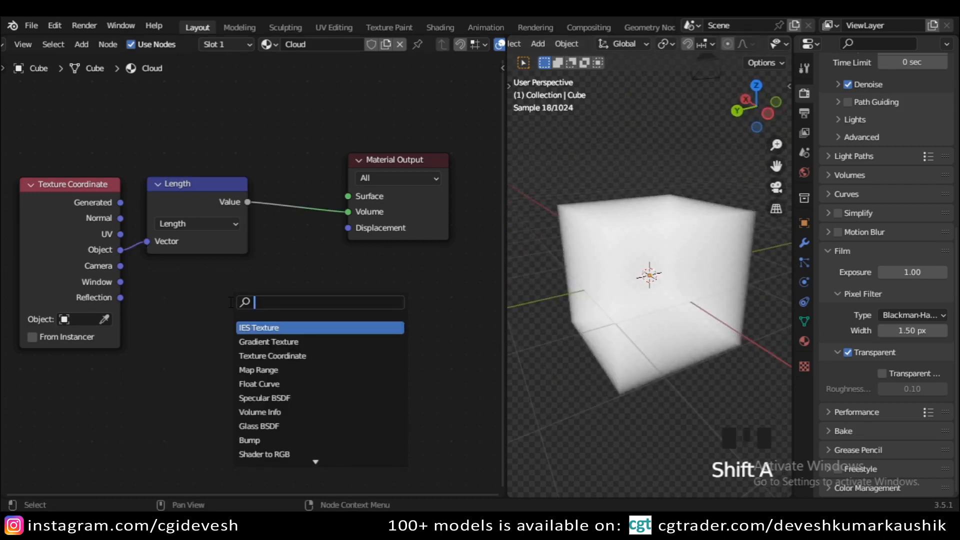
{"action": "type", "text": "ms"}
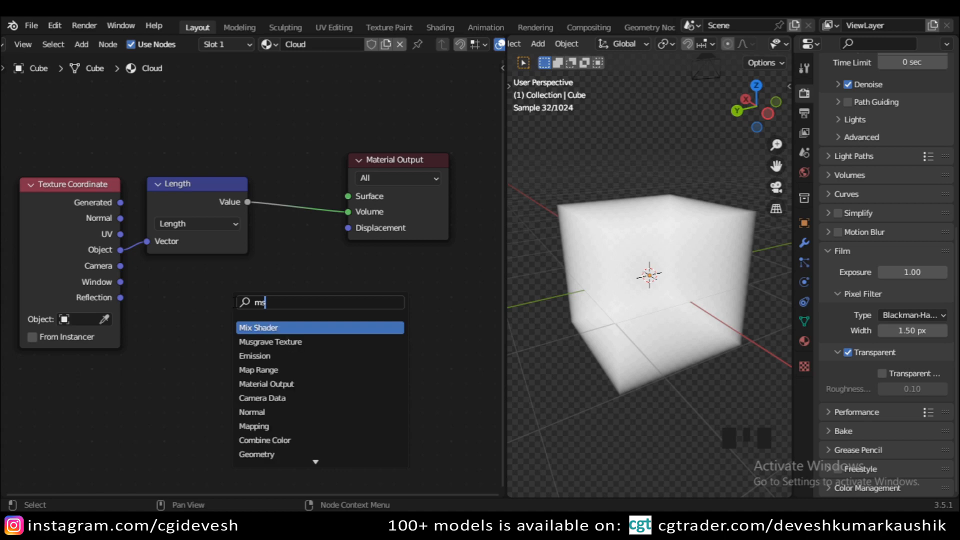
{"action": "key", "text": "BackSpace"}
{"action": "type", "text": "ap"}
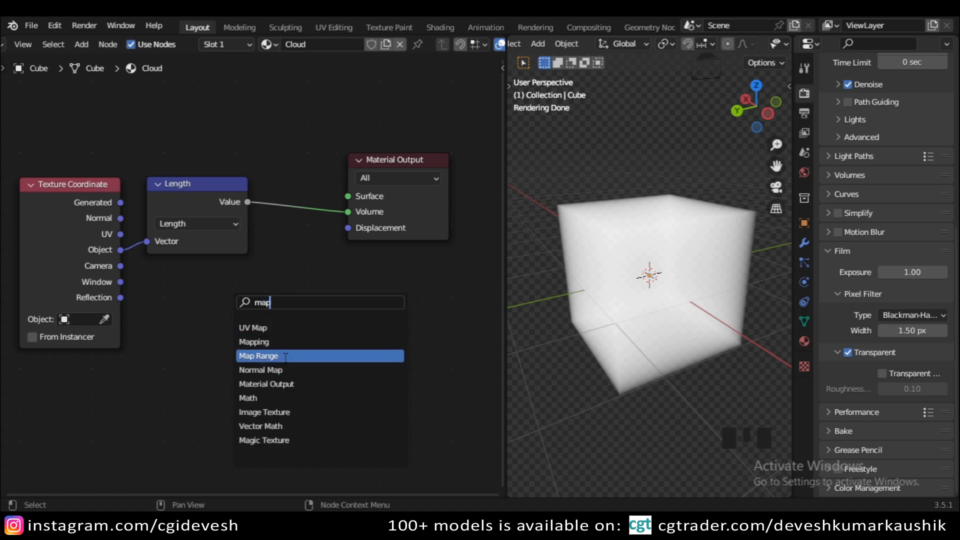
{"action": "left_click", "coordinate": [285, 356]}
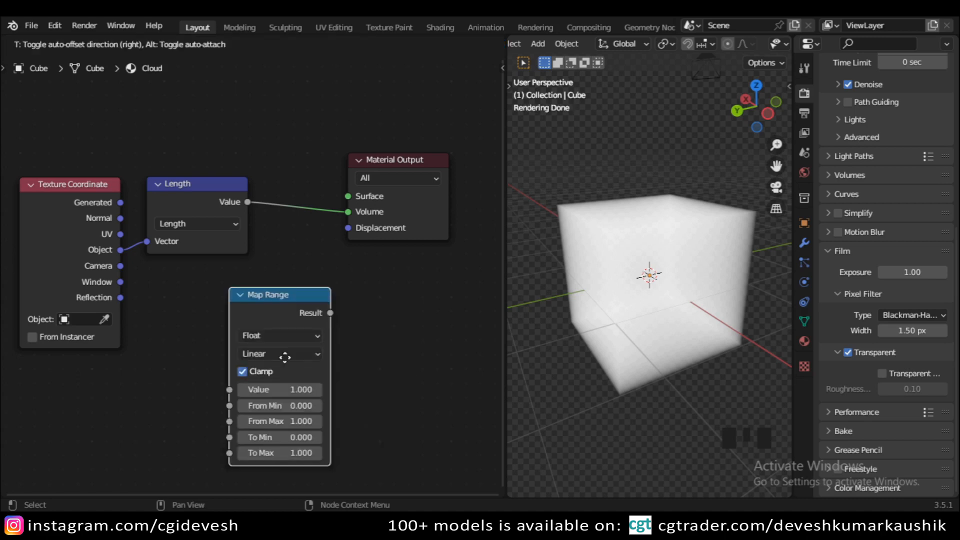
{"action": "left_click", "coordinate": [303, 218]}
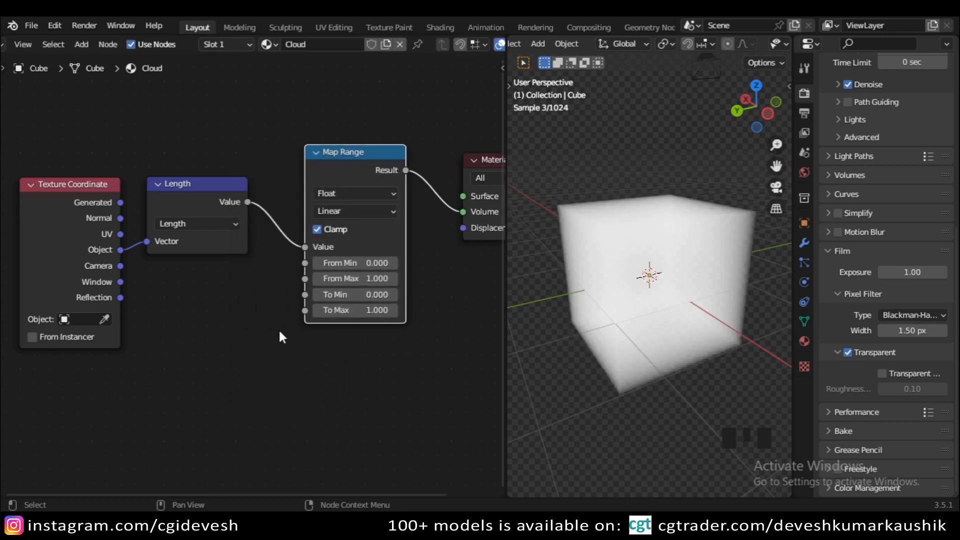
Set the Map Range node's From Min to 1 and From Max to 0
{"action": "middle_click_drag", "start_coordinate": [278, 337], "coordinate": [217, 328]}
{"action": "scroll", "coordinate": [216, 328], "scroll_direction": "up", "scroll_amount": 3}
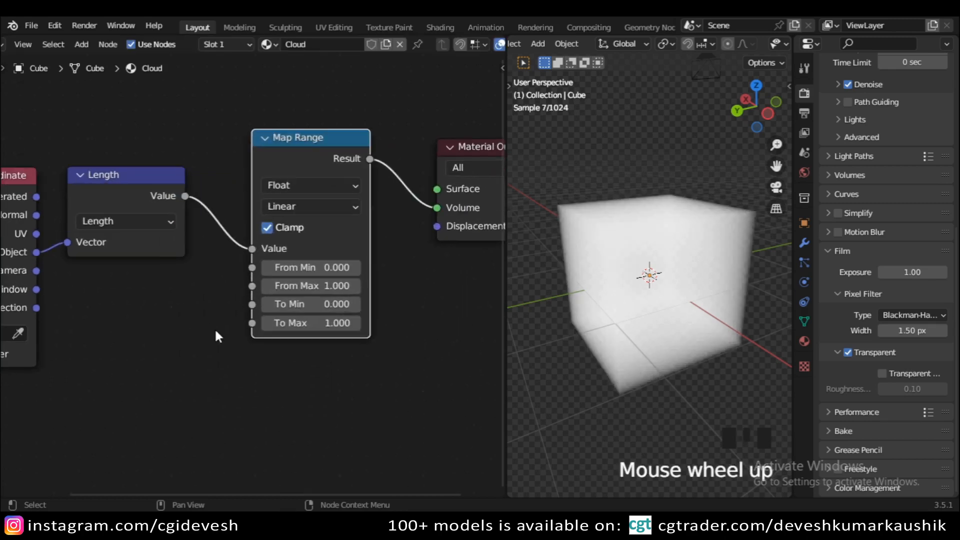
{"action": "left_click", "coordinate": [324, 267]}
{"action": "type", "text": "1"}
{"action": "key", "text": "Return"}
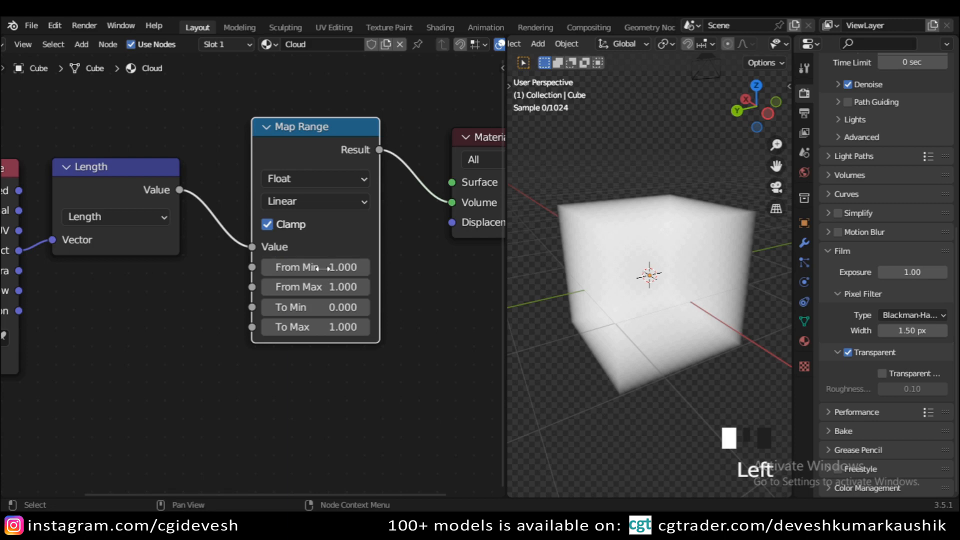
{"action": "left_click", "coordinate": [323, 287]}
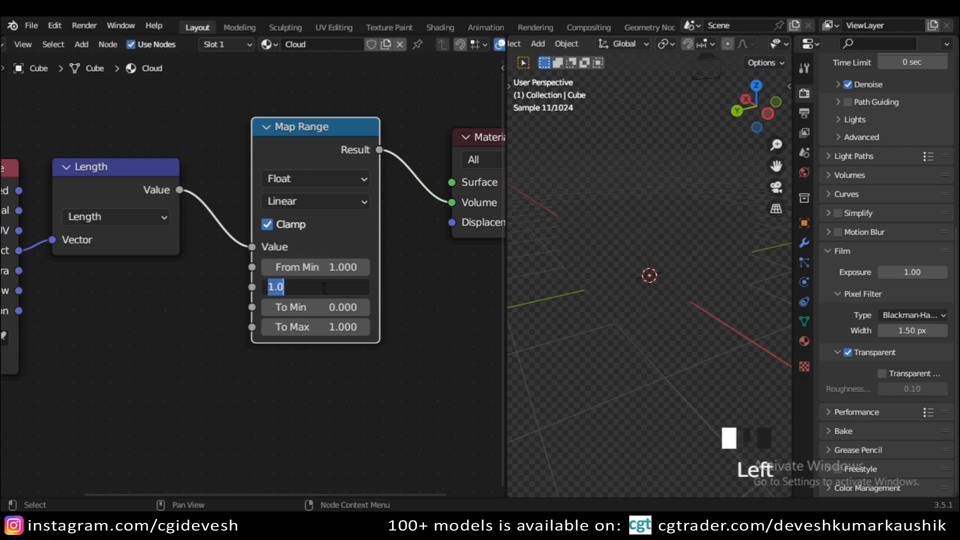
{"action": "type", "text": "0"}
{"action": "key", "text": "Return"}
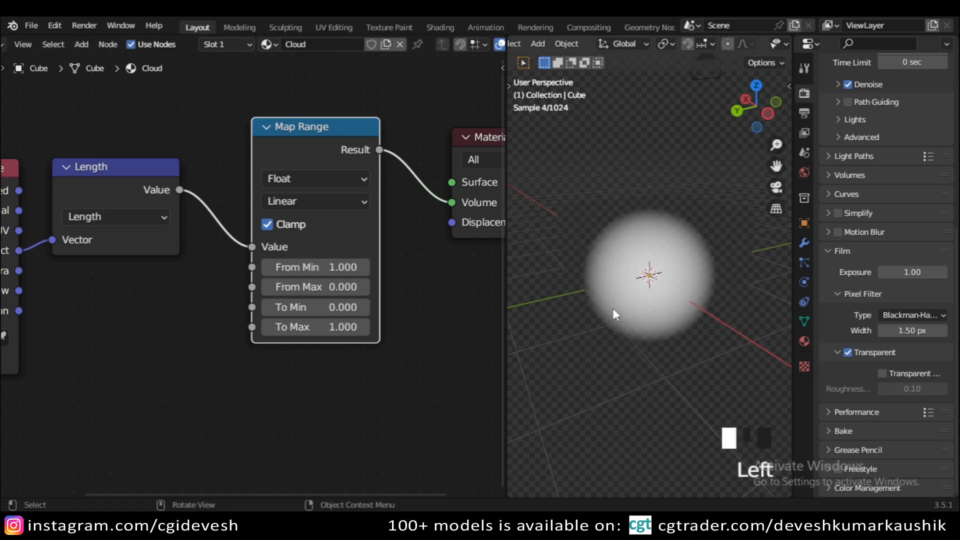
Select the cube in the viewport to display its bounds around the spherical volume
{"action": "scroll", "coordinate": [621, 311], "scroll_direction": "down", "scroll_amount": 3}
{"action": "left_click", "coordinate": [696, 343]}
{"action": "scroll", "coordinate": [695, 344], "scroll_direction": "up", "scroll_amount": 2}
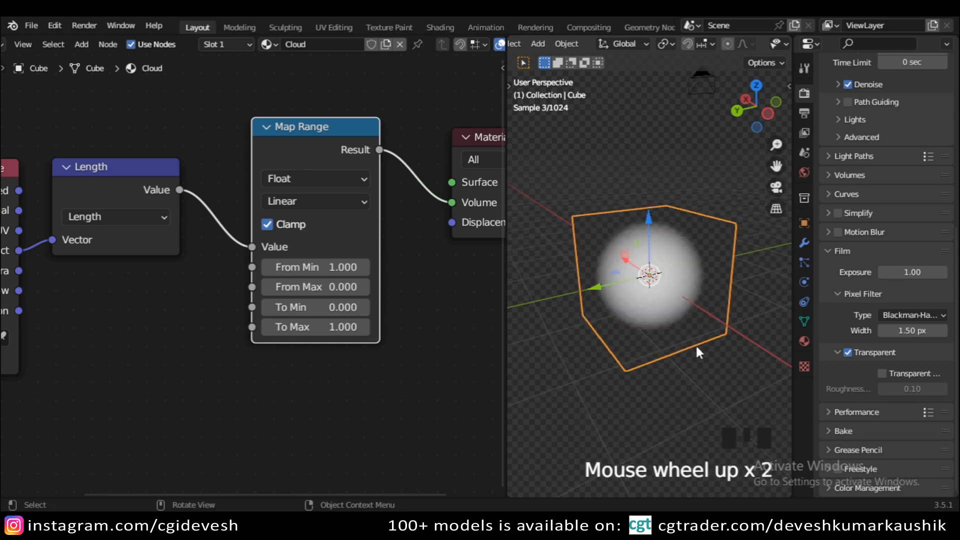
Try the Texture Coordinate node's Generated output in the Length node's Vector input, ending with Object connected again
{"action": "middle_click_drag", "start_coordinate": [118, 327], "coordinate": [234, 332]}
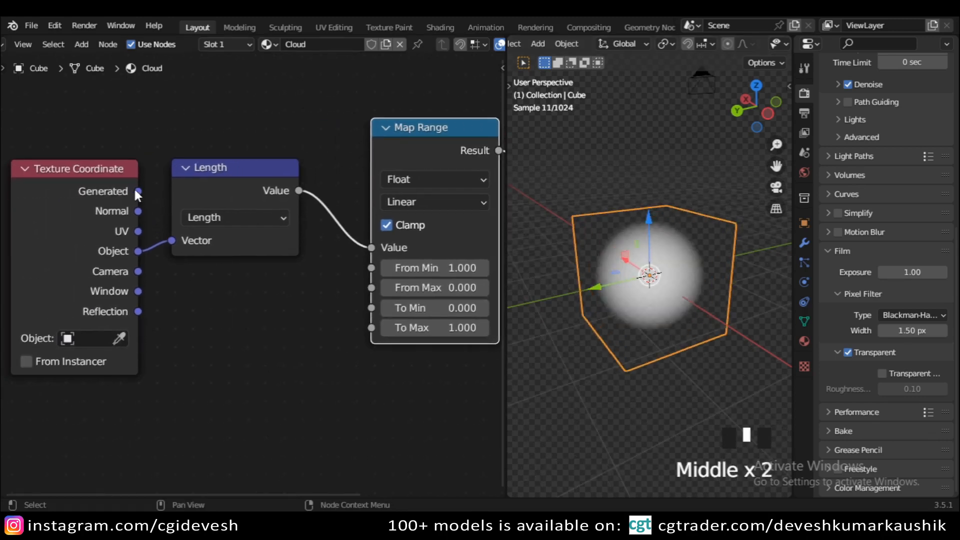
{"action": "left_click_drag", "start_coordinate": [136, 191], "coordinate": [171, 241]}
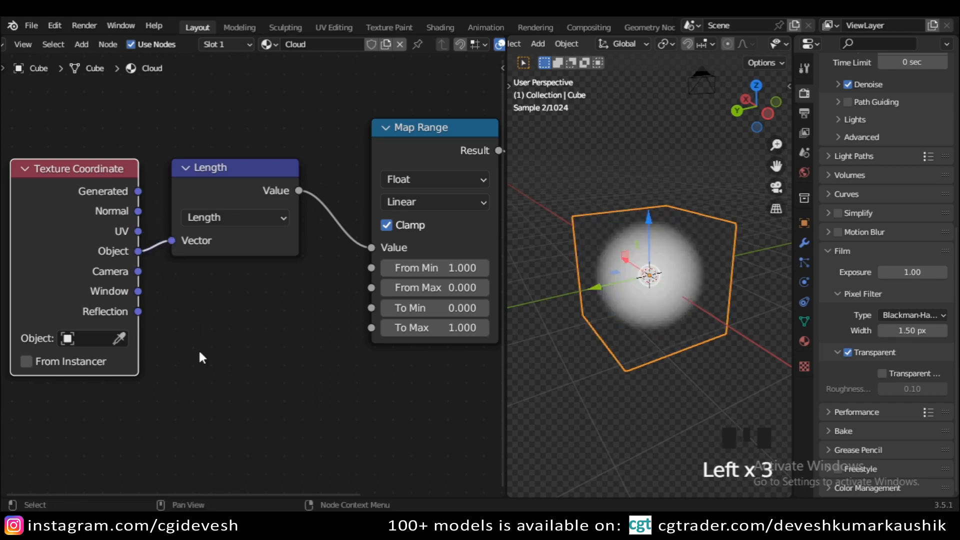
{"action": "scroll", "coordinate": [207, 332], "scroll_direction": "down", "scroll_amount": 5}
{"action": "middle_click_drag", "start_coordinate": [207, 332], "coordinate": [157, 344]}
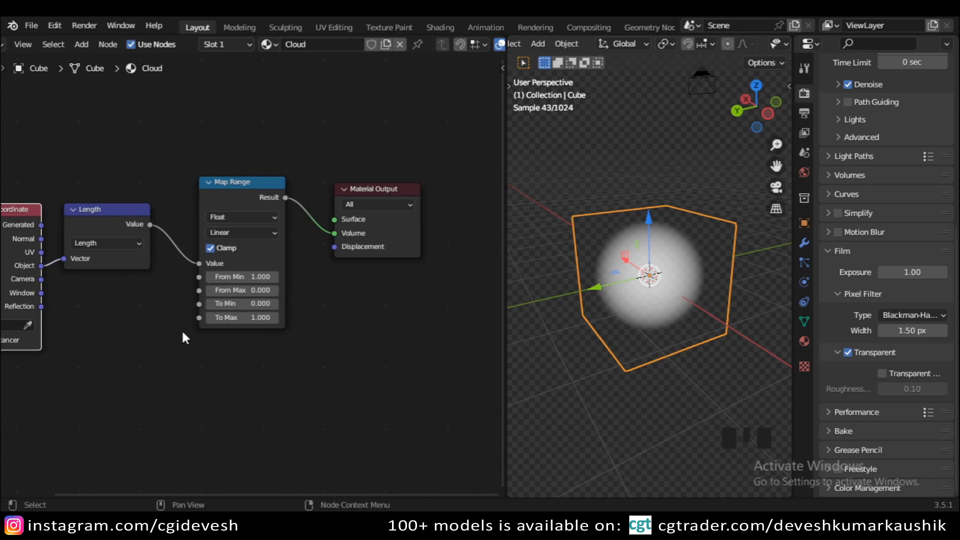
Scale up the cube's whole mesh in Edit Mode so it extends well beyond the spherical volume, and return to Object Mode
{"action": "scroll", "coordinate": [671, 343], "scroll_direction": "down", "scroll_amount": 2}
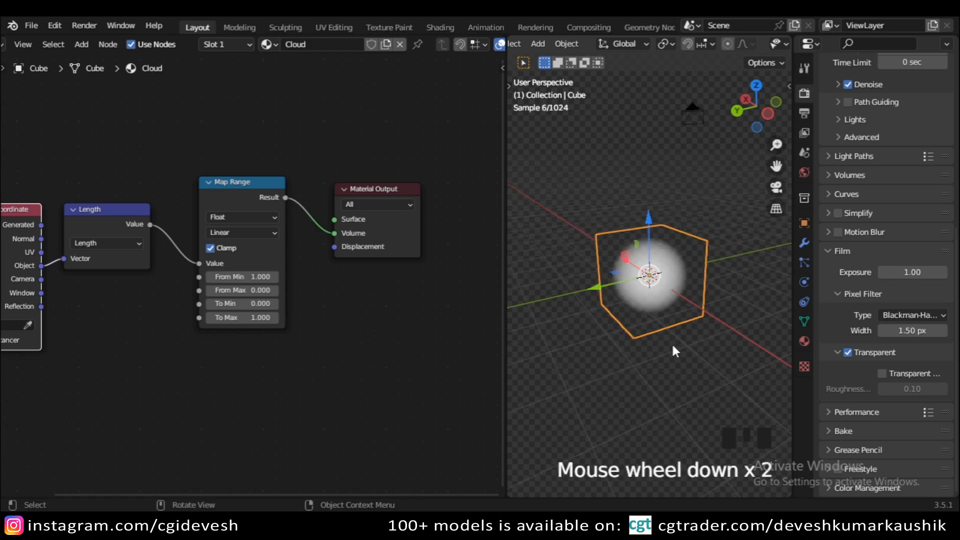
{"action": "key", "text": "Tab"}
{"action": "key", "text": "s"}
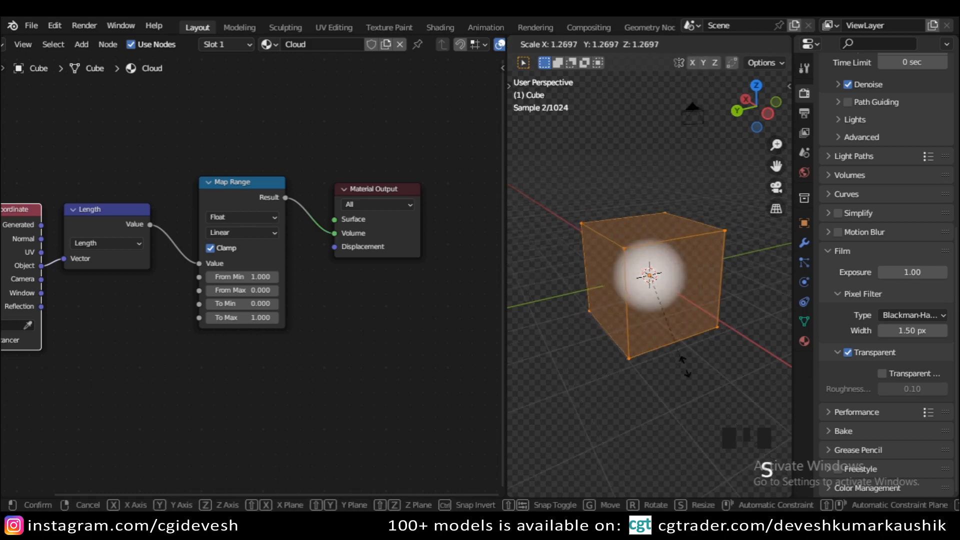
{"action": "left_click", "coordinate": [679, 366]}
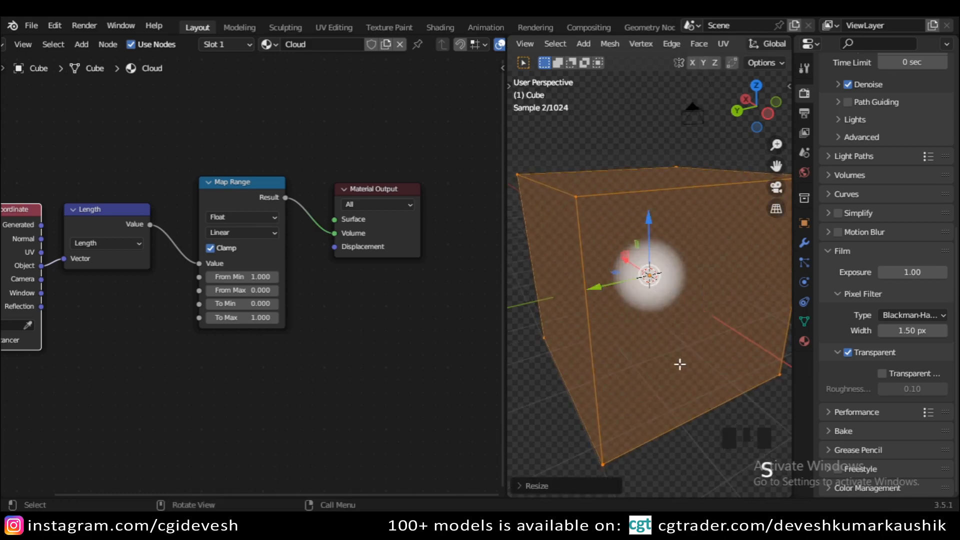
{"action": "key", "text": "Tab"}
{"action": "mouse_move", "coordinate": [703, 376]}
{"action": "middle_mouse_down"}
{"action": "mouse_move", "coordinate": [583, 394]}
{"action": "mouse_move", "coordinate": [547, 386]}
{"action": "mouse_move", "coordinate": [670, 381]}
{"action": "mouse_move", "coordinate": [695, 370]}
{"action": "middle_mouse_up"}
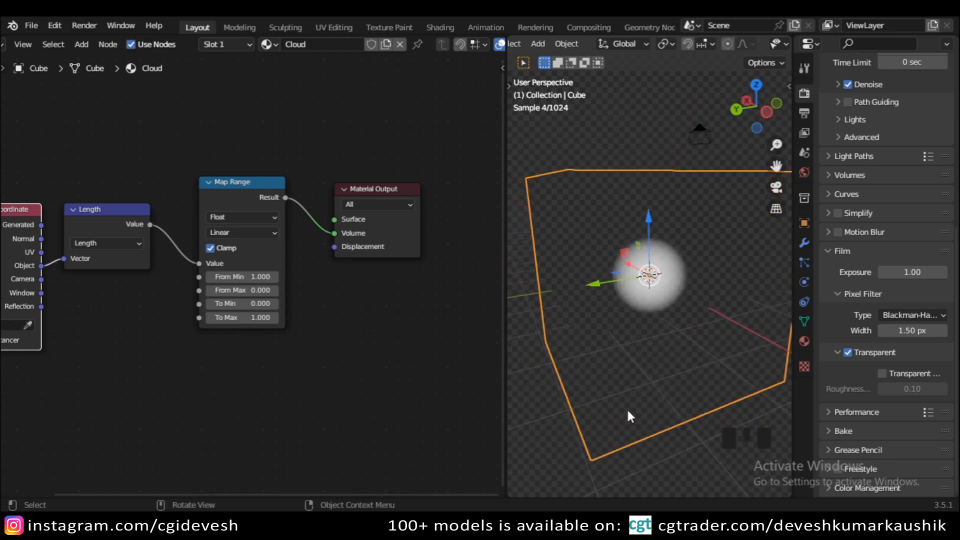
{"action": "left_click", "coordinate": [170, 373]}
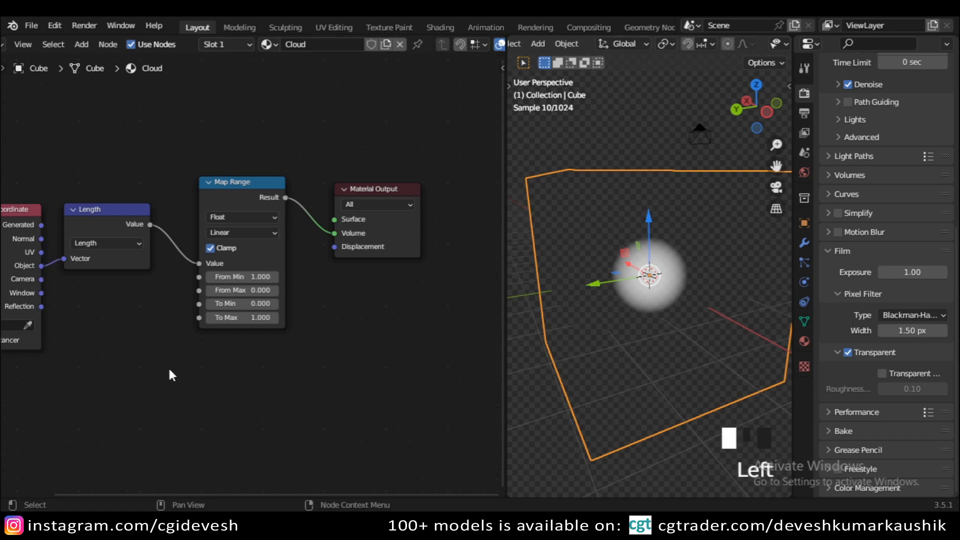
Move the Texture Coordinate node away from the Length node, and place a duplicate of the Length node below the original
{"action": "scroll", "coordinate": [171, 295], "scroll_direction": "down", "scroll_amount": 3}
{"action": "middle_click_drag", "start_coordinate": [172, 295], "coordinate": [198, 281]}
{"action": "left_click_drag", "start_coordinate": [177, 257], "coordinate": [109, 270]}
{"action": "left_click", "coordinate": [251, 285]}
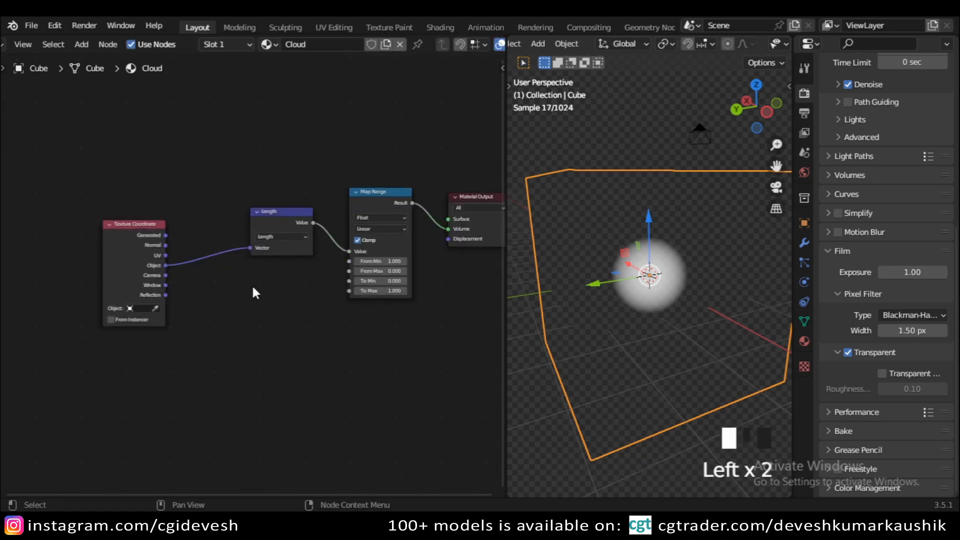
{"action": "scroll", "coordinate": [278, 241], "scroll_direction": "up", "scroll_amount": 2}
{"action": "left_click", "coordinate": [283, 201]}
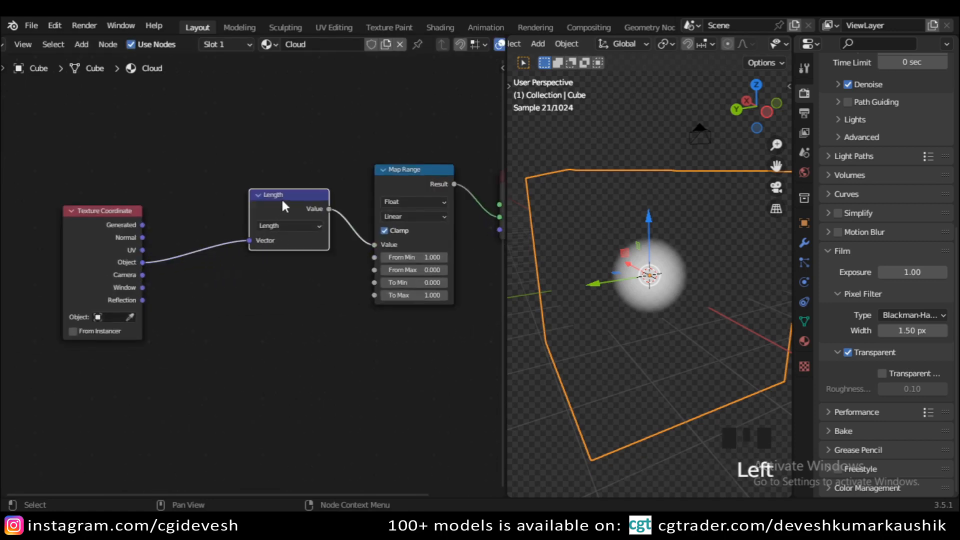
{"action": "key", "text": "shift+d"}
{"action": "left_click", "coordinate": [260, 306]}
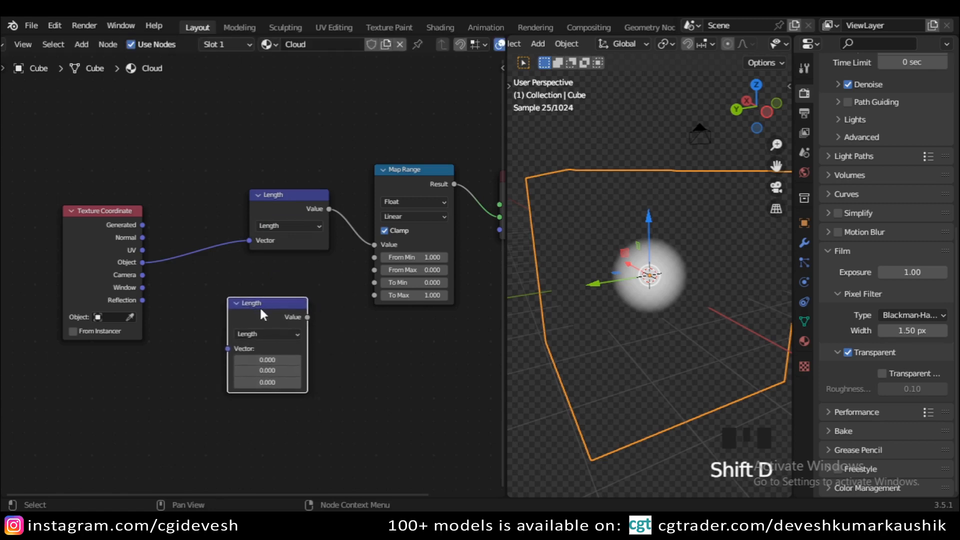
Switch the duplicated vector math node to Multiply and insert it on the link between Texture Coordinate and Length
{"action": "left_click", "coordinate": [270, 335]}
{"action": "scroll", "coordinate": [350, 383], "scroll_direction": "up", "scroll_amount": 1}
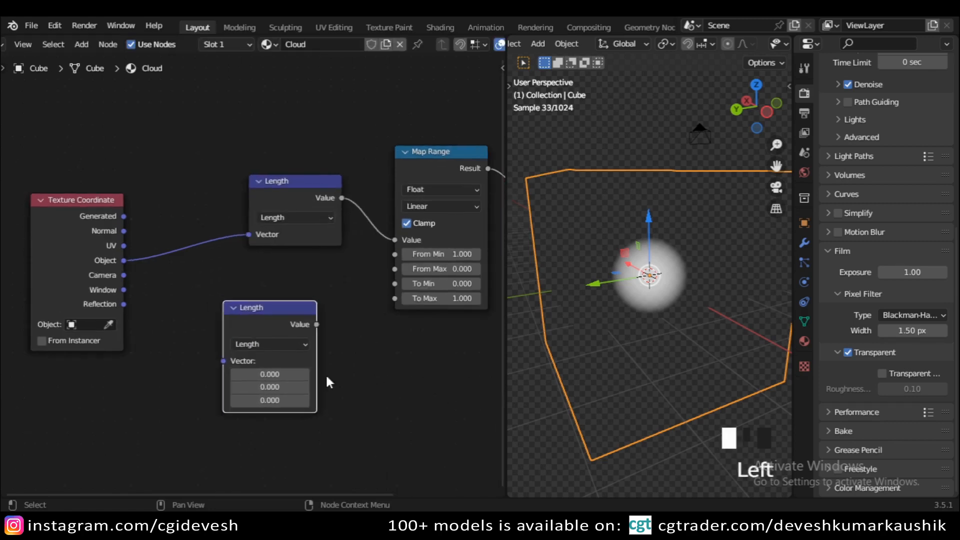
{"action": "left_click", "coordinate": [281, 344]}
{"action": "left_click", "coordinate": [281, 299]}
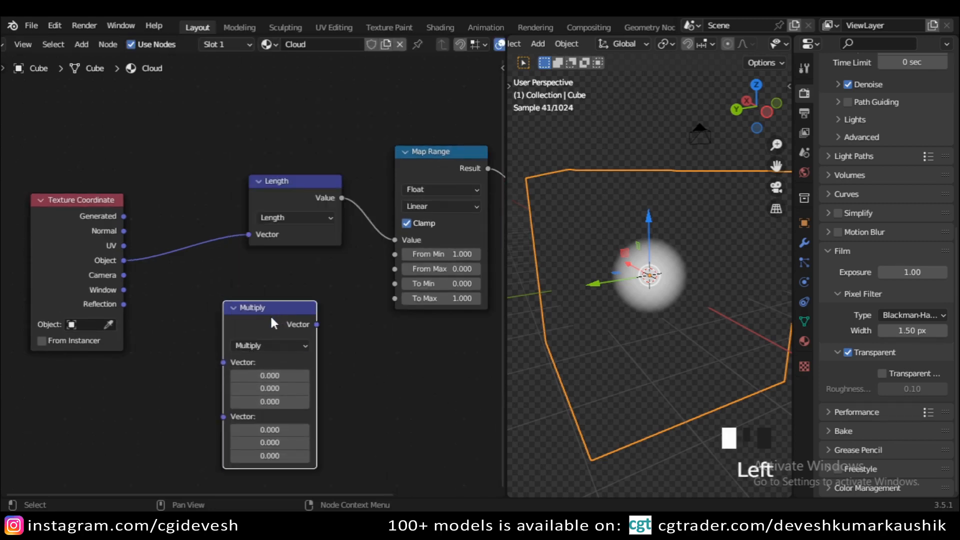
{"action": "left_click_drag", "start_coordinate": [270, 314], "coordinate": [217, 187]}
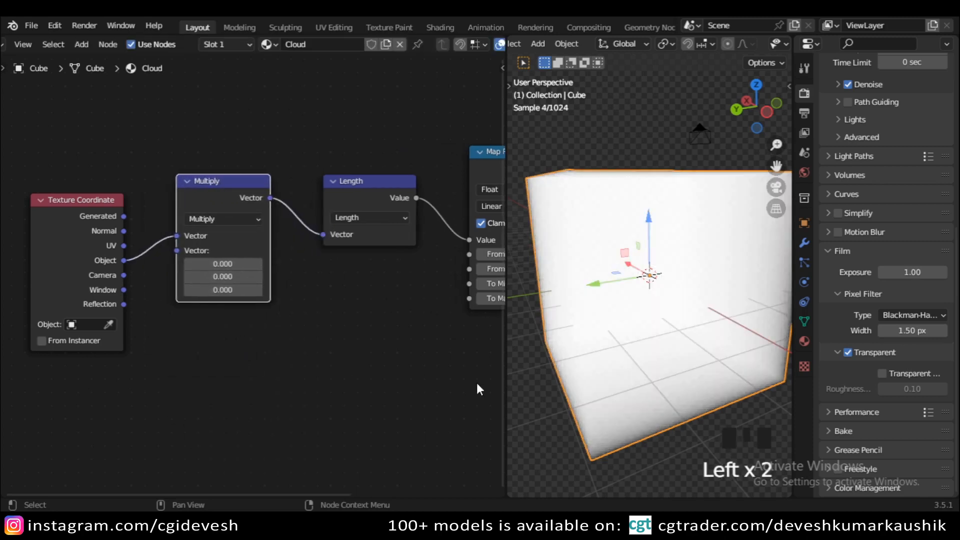
Set all three components of the Multiply node's second vector to 1
{"action": "scroll", "coordinate": [611, 366], "scroll_direction": "down", "scroll_amount": 3}
{"action": "middle_click_drag", "start_coordinate": [610, 365], "coordinate": [611, 396]}
{"action": "scroll", "coordinate": [610, 397], "scroll_direction": "up", "scroll_amount": 1}
{"action": "scroll", "coordinate": [253, 277], "scroll_direction": "up", "scroll_amount": 3}
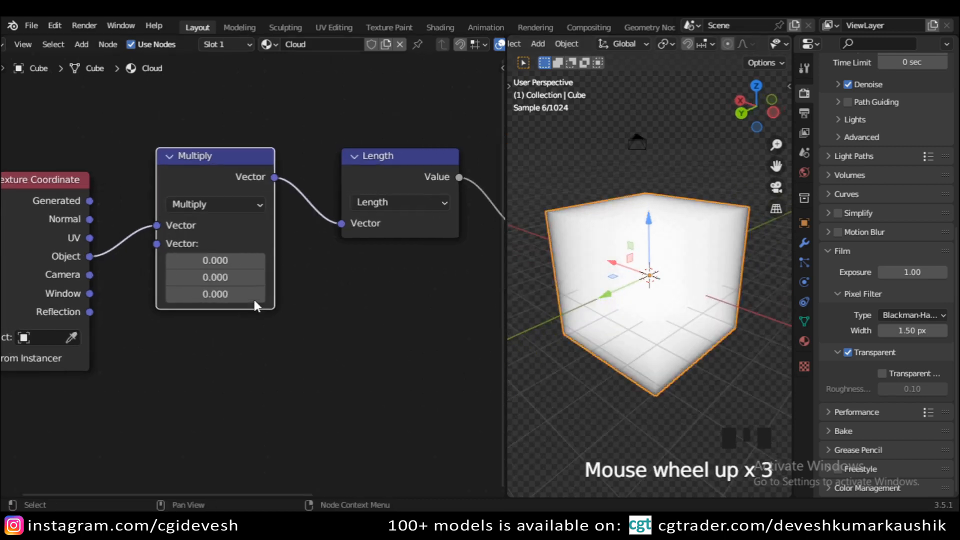
{"action": "left_click", "coordinate": [235, 261]}
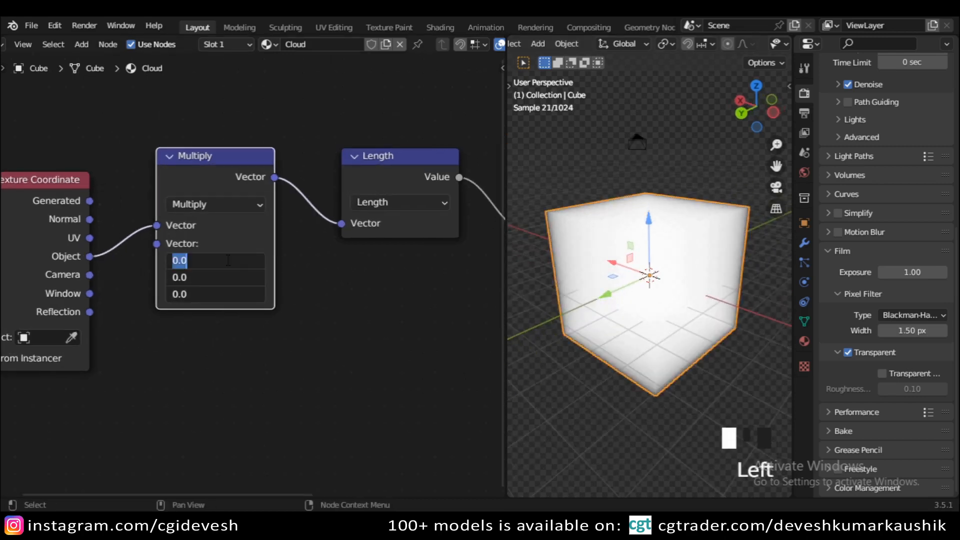
{"action": "key", "text": "Return"}
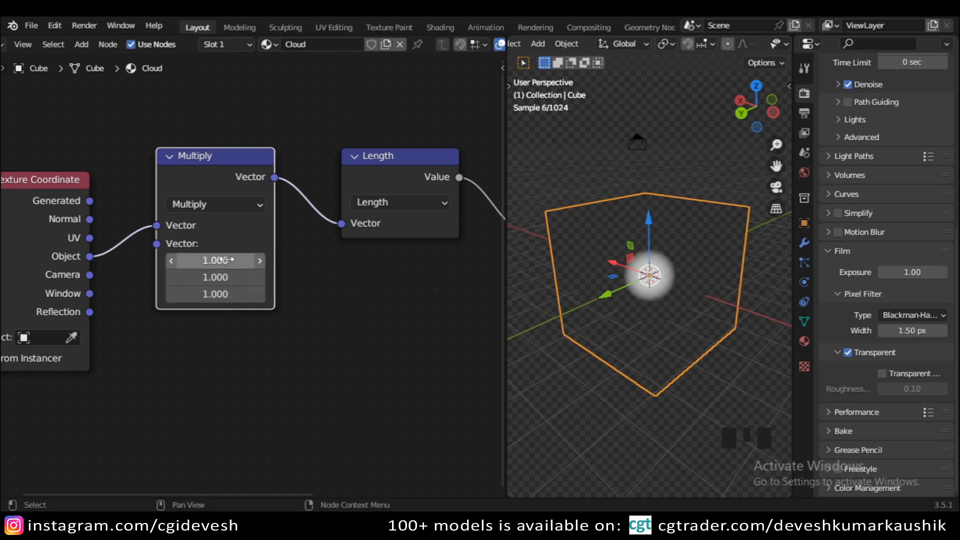
Try the values 2 and 3 for all three components of the Multiply node's vector
{"action": "left_click", "coordinate": [228, 260]}
{"action": "type", "text": "2"}
{"action": "key", "text": "Return"}
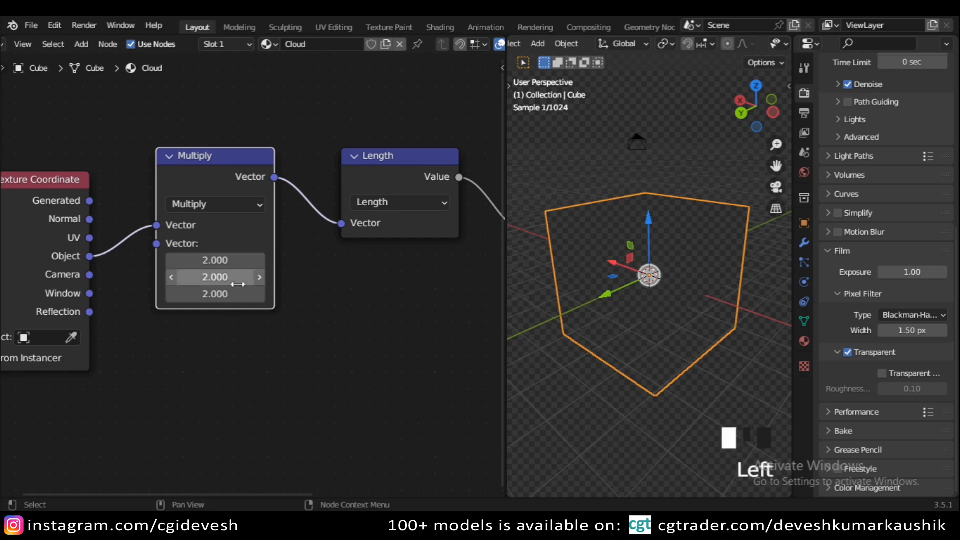
{"action": "scroll", "coordinate": [718, 396], "scroll_direction": "up", "scroll_amount": 1}
{"action": "left_click", "coordinate": [718, 398]}
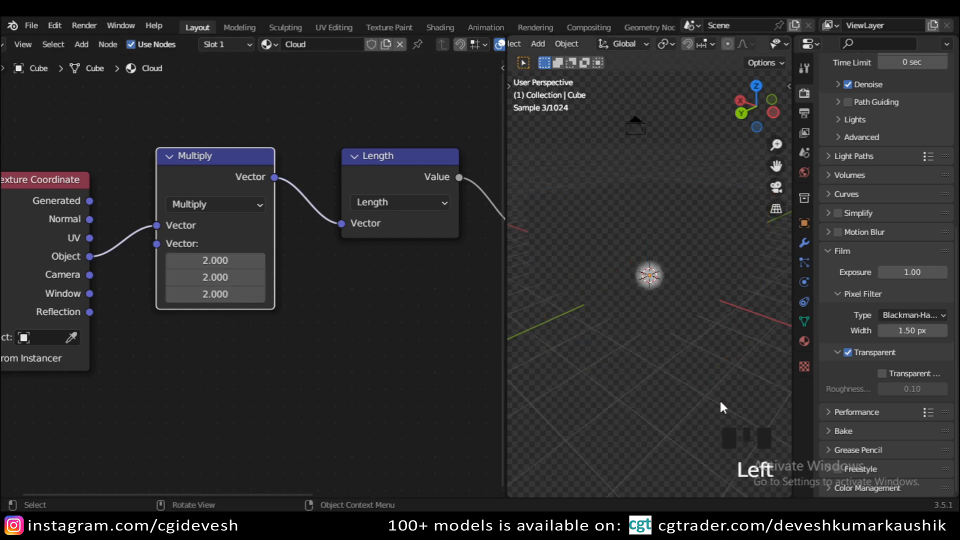
{"action": "left_click", "coordinate": [215, 260]}
{"action": "mouse_move", "coordinate": [215, 261]}
{"action": "left_mouse_down"}
{"action": "mouse_move", "coordinate": [215, 294]}
{"action": "mouse_move", "coordinate": [225, 249]}
{"action": "left_mouse_up"}
{"action": "type", "text": "3"}
{"action": "key", "text": "Return"}
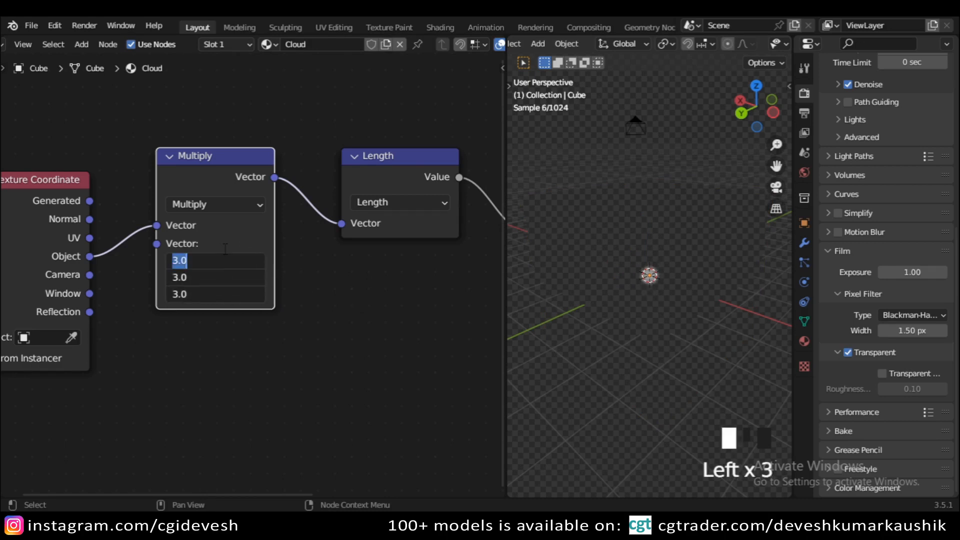
Try 0.5 for all three Multiply vector components, return them to 1, and reselect the cube
{"action": "type", "text": "."}
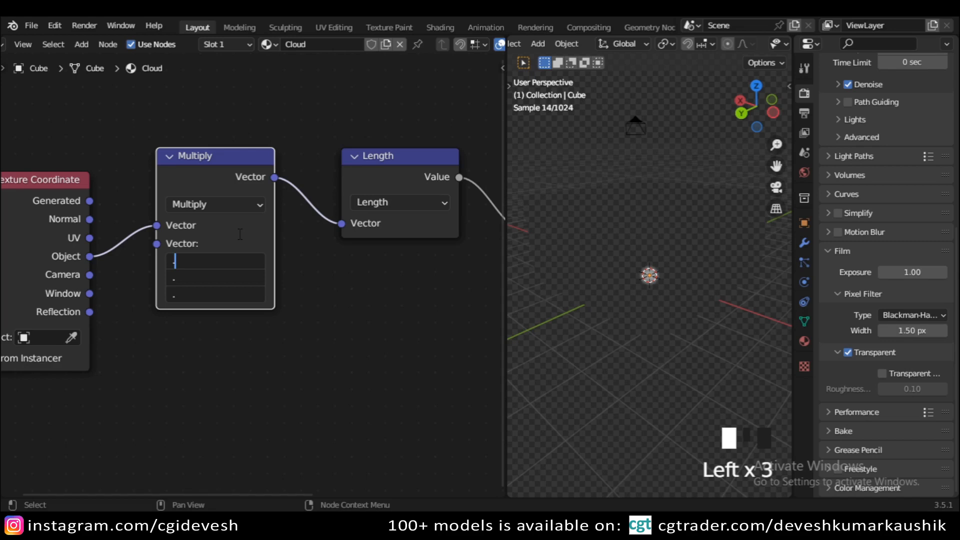
{"action": "type", "text": "5"}
{"action": "key", "text": "Return"}
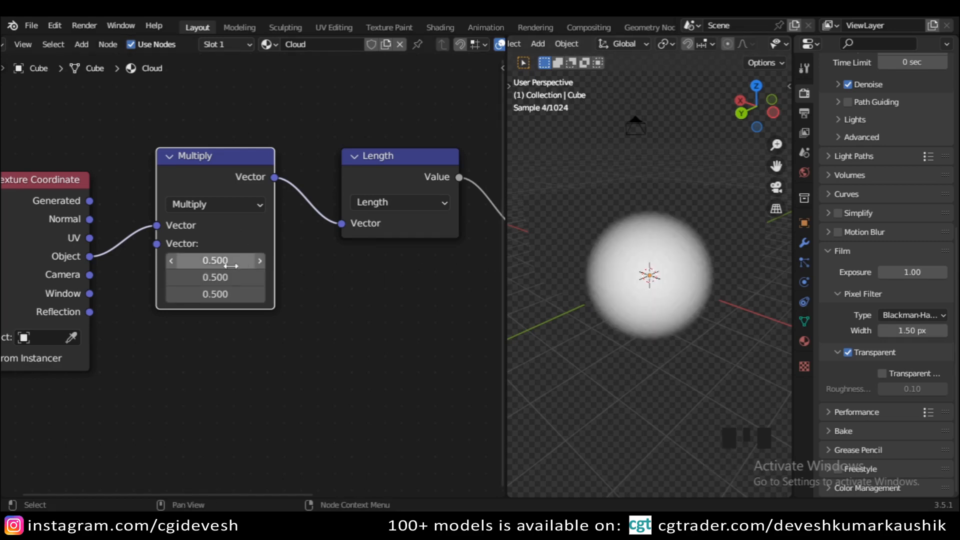
{"action": "left_click_drag", "start_coordinate": [225, 260], "coordinate": [223, 262]}
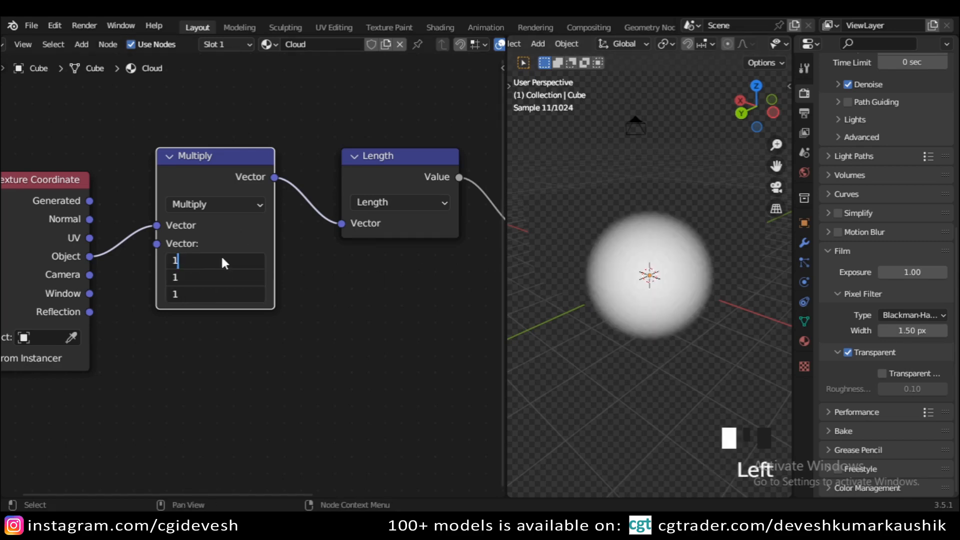
{"action": "key", "text": "Return"}
{"action": "left_click", "coordinate": [651, 343]}
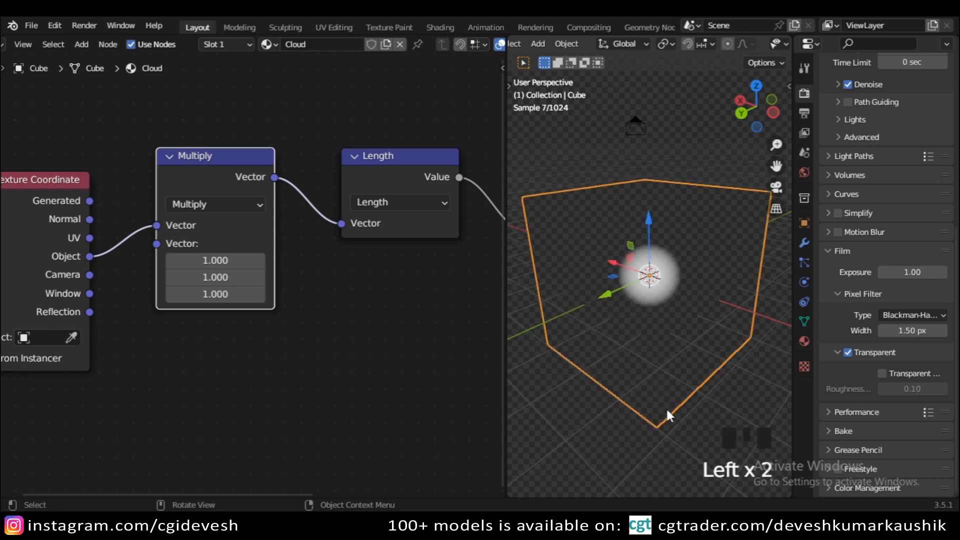
Try 0.2 for the Multiply vector's X component and check the stretched volume from the front
{"action": "middle_click_drag", "start_coordinate": [666, 407], "coordinate": [627, 375]}
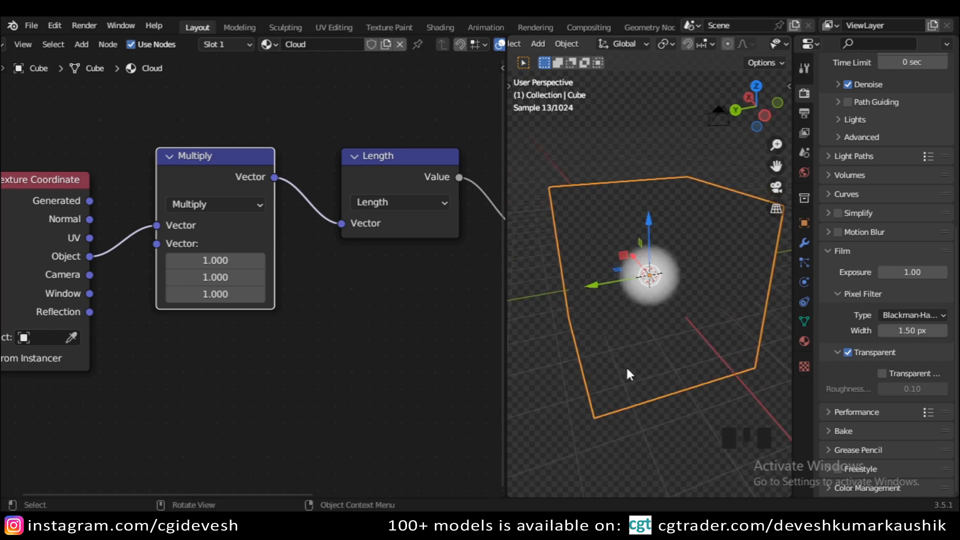
{"action": "middle_click_drag", "start_coordinate": [699, 368], "coordinate": [683, 329], "text": "alt"}
{"action": "scroll", "coordinate": [280, 300], "scroll_direction": "up", "scroll_amount": 5}
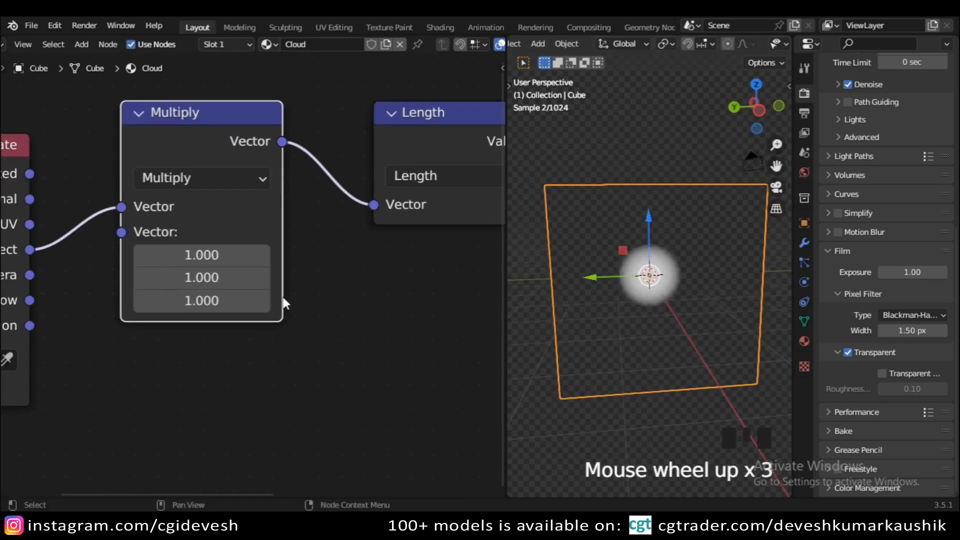
{"action": "left_click", "coordinate": [197, 254]}
{"action": "left_click_drag", "start_coordinate": [197, 254], "coordinate": [165, 253]}
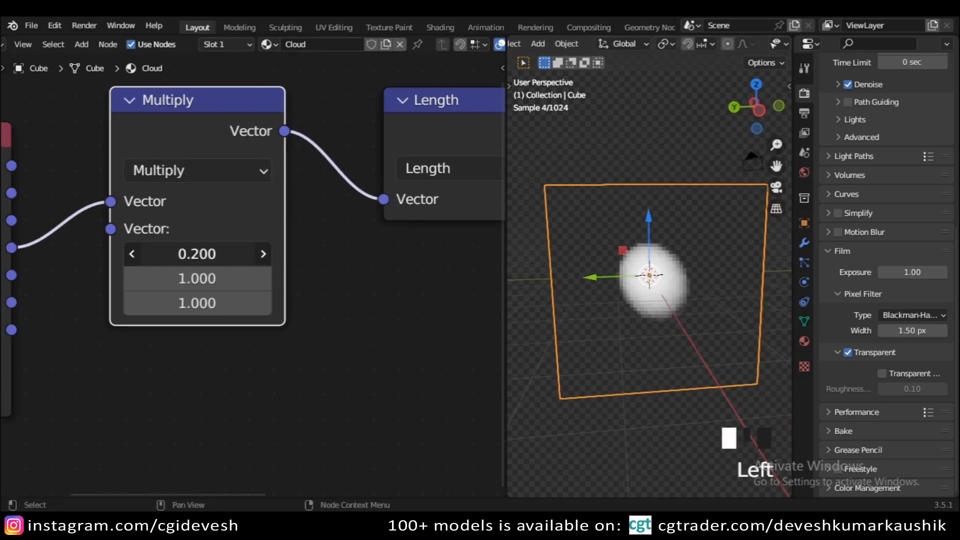
{"action": "key", "text": "KP_1"}
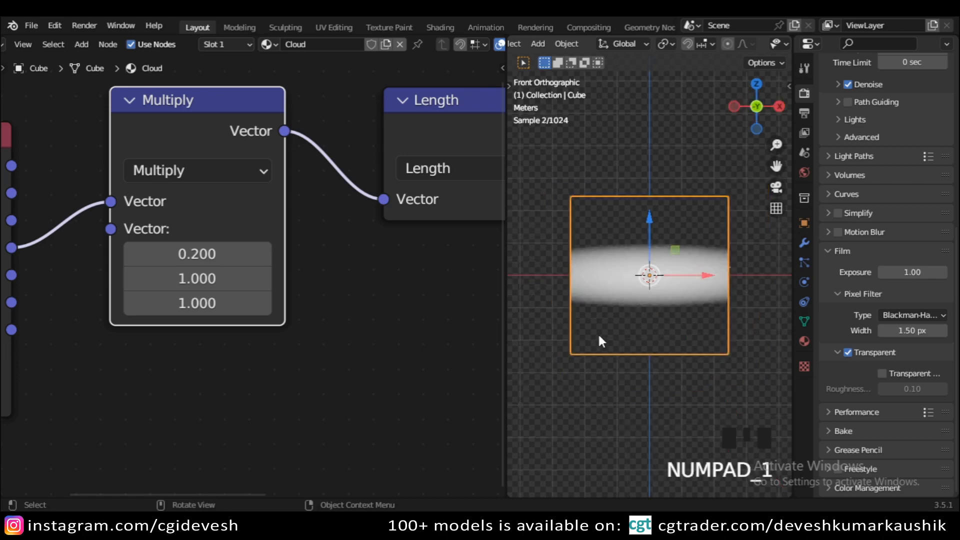
{"action": "scroll", "coordinate": [651, 314], "scroll_direction": "down", "scroll_amount": 2}
{"action": "middle_click_drag", "start_coordinate": [651, 315], "coordinate": [653, 331]}
{"action": "scroll", "coordinate": [653, 330], "scroll_direction": "up", "scroll_amount": 1}
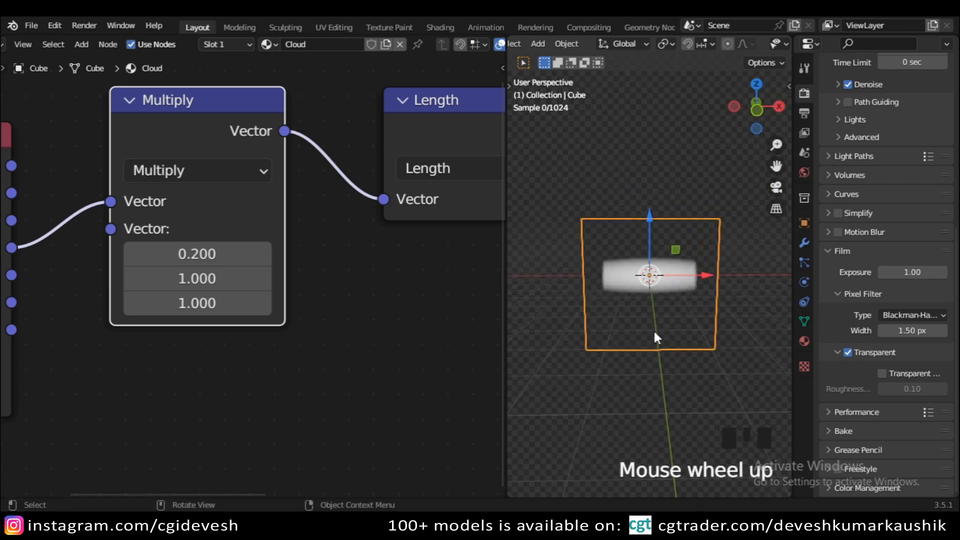
Raise the Multiply vector's X component to 0.76, and reset it to 1
{"action": "left_click_drag", "start_coordinate": [215, 254], "coordinate": [298, 254], "text": "shift"}
{"action": "left_click", "coordinate": [220, 254]}
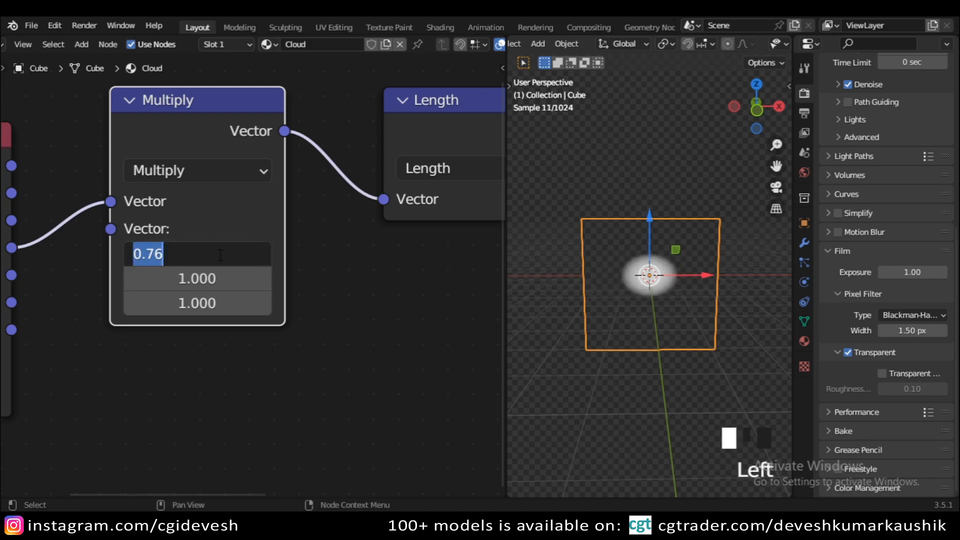
{"action": "type", "text": "1"}
{"action": "key", "text": "Return"}
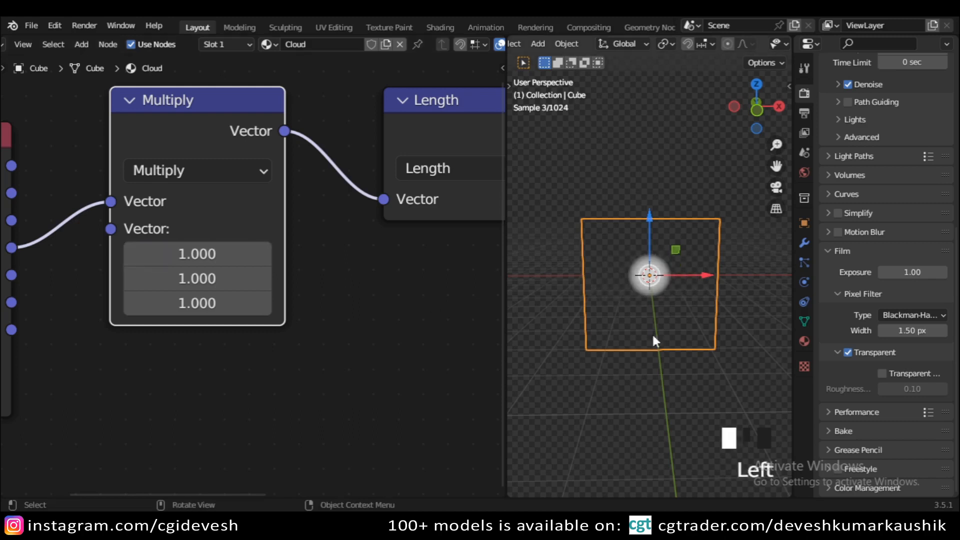
Stretch the volume along X by lowering the Multiply vector's X component to 0.46
{"action": "scroll", "coordinate": [657, 330], "scroll_direction": "up", "scroll_amount": 2}
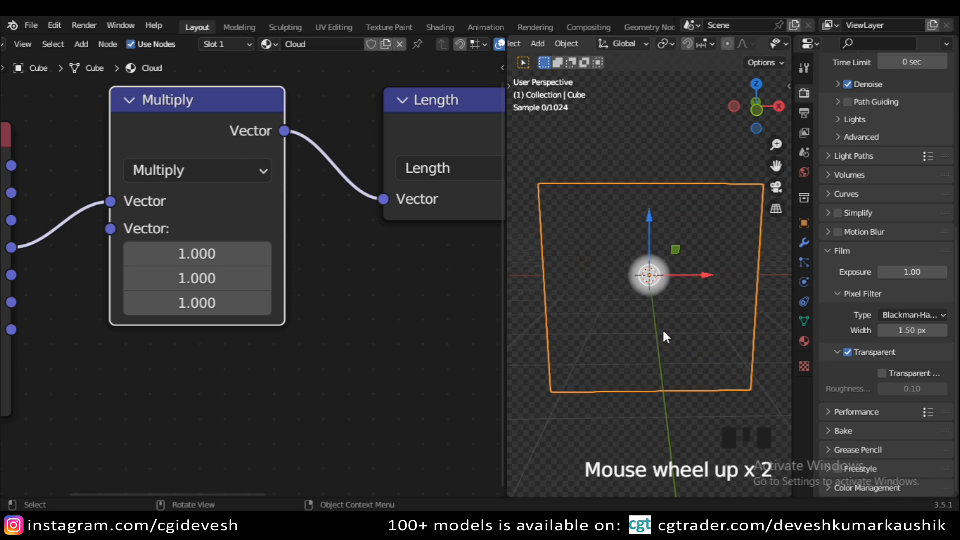
{"action": "left_click_drag", "start_coordinate": [215, 254], "coordinate": [169, 254], "text": "shift"}
{"action": "left_click", "coordinate": [226, 255]}
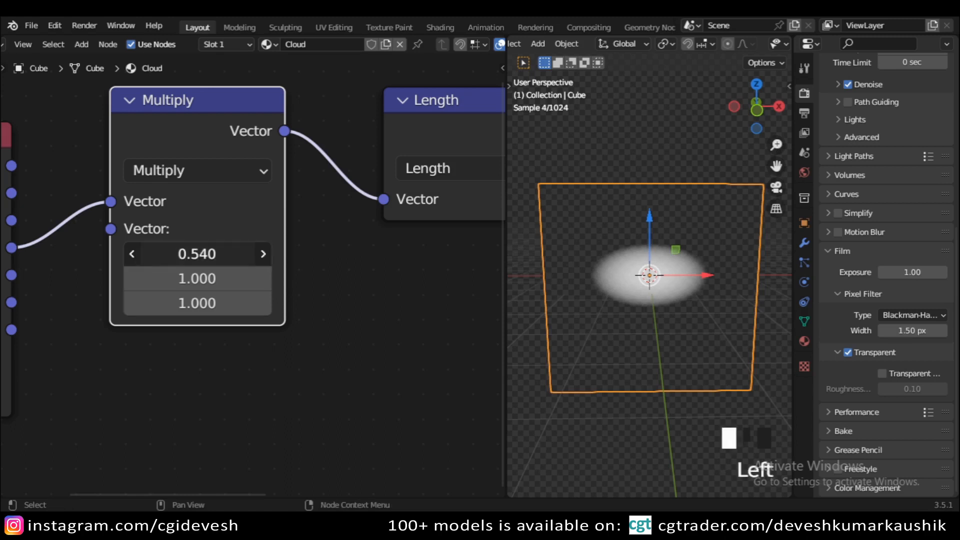
{"action": "type", "text": "."}
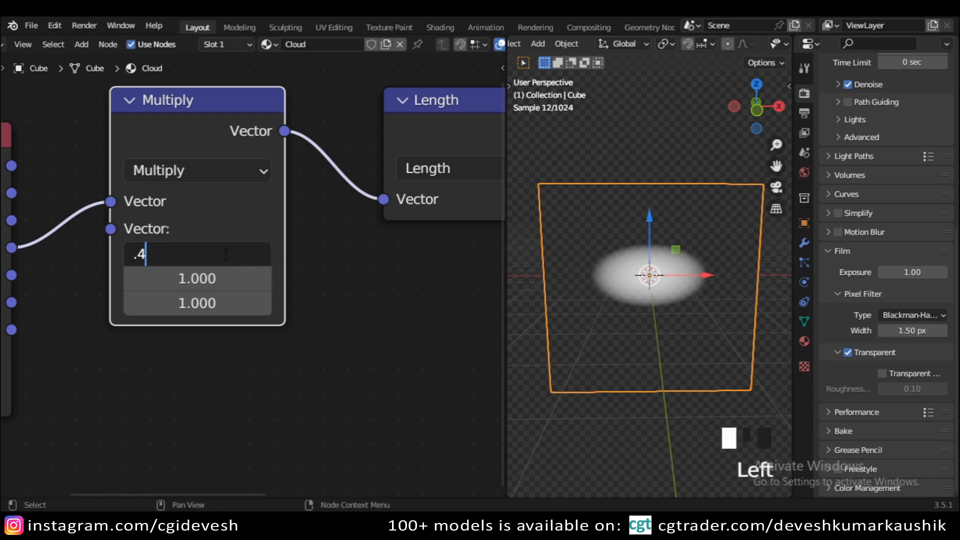
{"action": "type", "text": "46"}
{"action": "key", "text": "Return"}
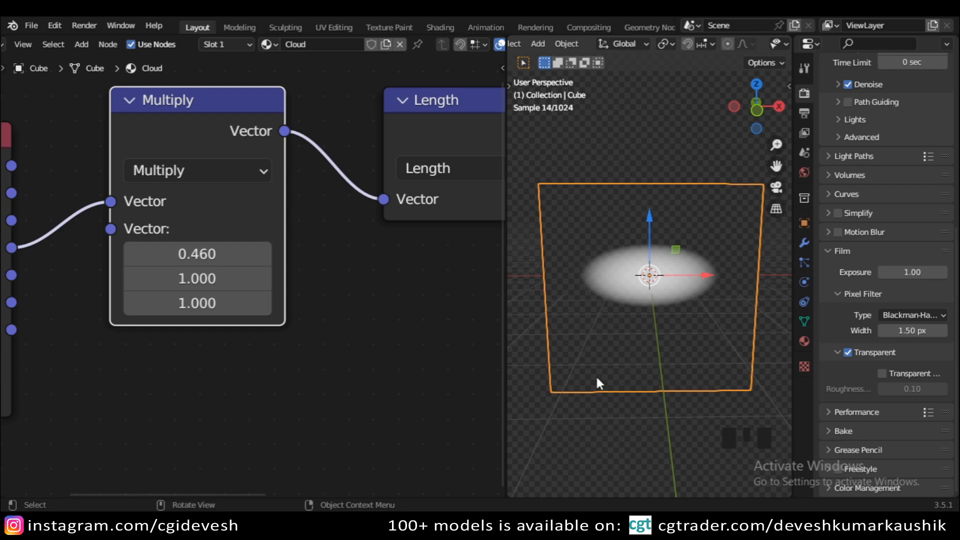
Examine the shape of the stretched volume inside the cube from different angles
{"action": "scroll", "coordinate": [645, 421], "scroll_direction": "down", "scroll_amount": 3}
{"action": "middle_click_drag", "start_coordinate": [610, 406], "coordinate": [573, 370]}
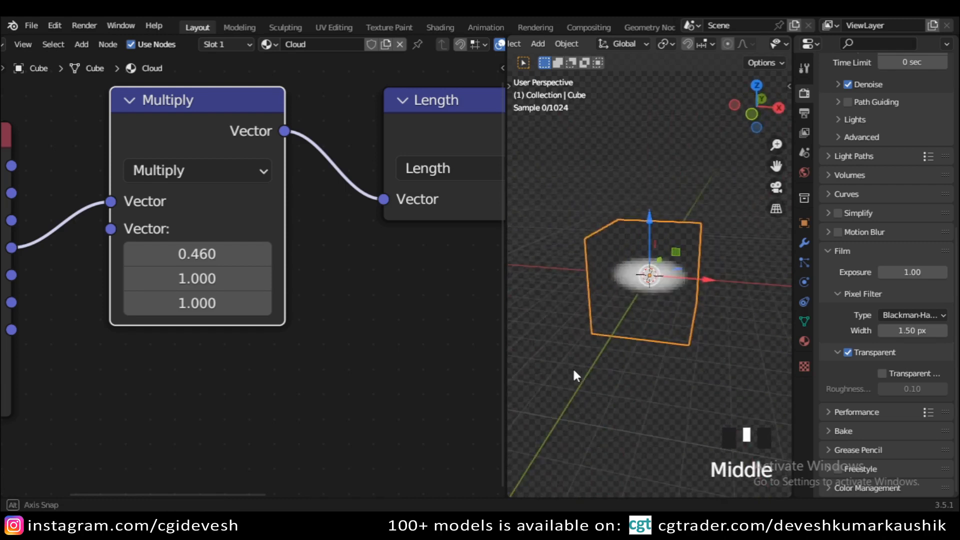
{"action": "scroll", "coordinate": [685, 362], "scroll_direction": "up", "scroll_amount": 2}
{"action": "scroll", "coordinate": [684, 359], "scroll_direction": "up", "scroll_amount": 2}
{"action": "scroll", "coordinate": [639, 379], "scroll_direction": "down", "scroll_amount": 1}
{"action": "middle_click_drag", "start_coordinate": [640, 379], "coordinate": [674, 362]}
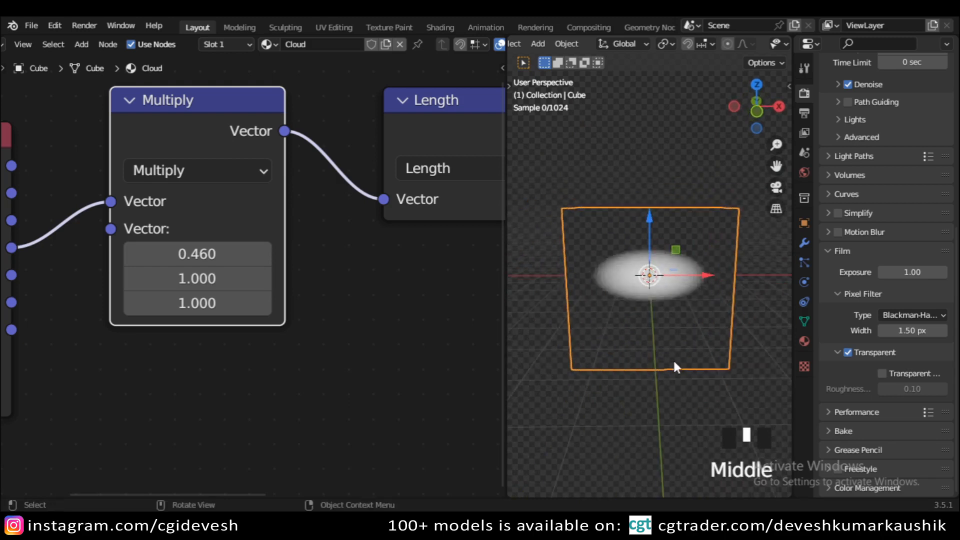
{"action": "scroll", "coordinate": [249, 376], "scroll_direction": "down", "scroll_amount": 1}
Add a Noise Texture node below Multiply and connect the Texture Coordinate's Object output to its Vector input
{"action": "scroll", "coordinate": [248, 373], "scroll_direction": "down", "scroll_amount": 1}
{"action": "middle_click_drag", "start_coordinate": [248, 373], "coordinate": [266, 317]}
{"action": "left_click", "coordinate": [217, 313]}
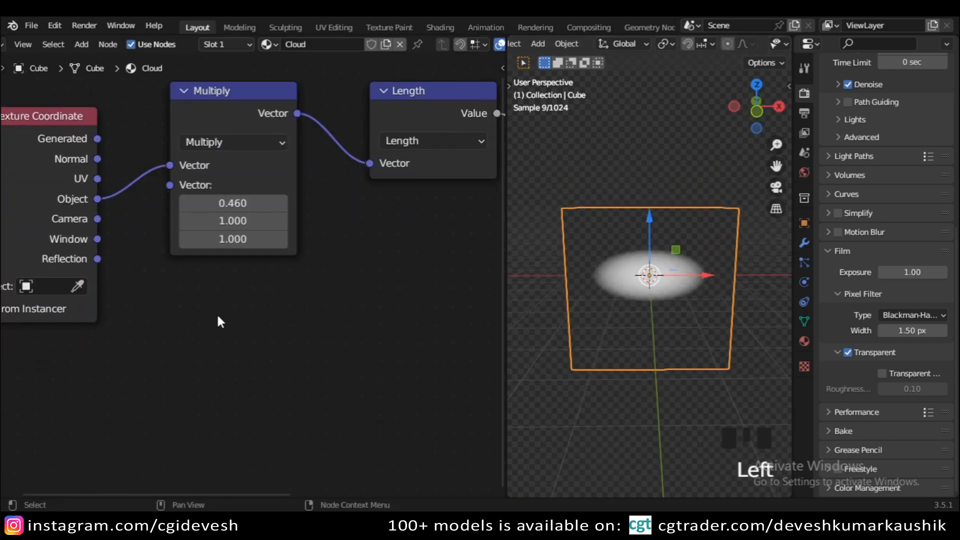
{"action": "key", "text": "shift+a"}
{"action": "left_click", "coordinate": [217, 314]}
{"action": "type", "text": "noi"}
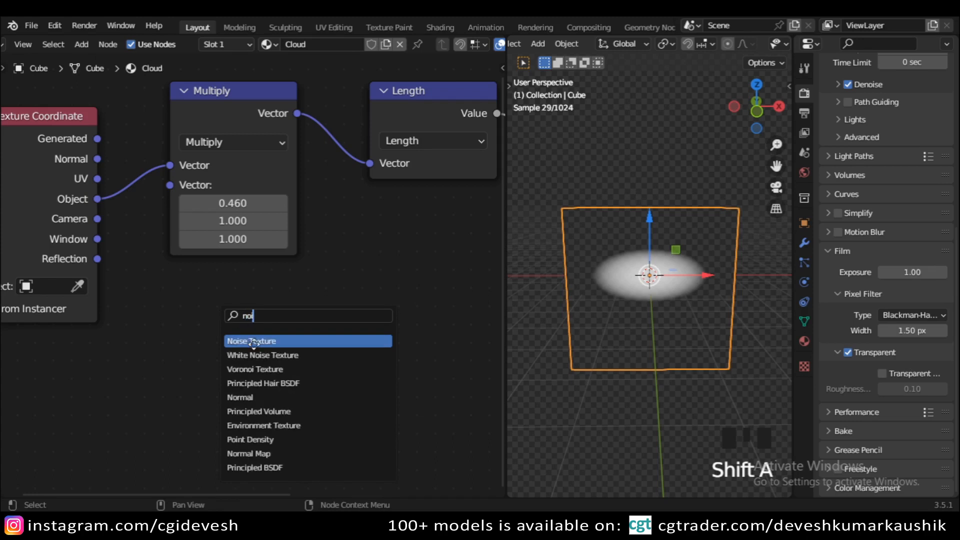
{"action": "left_click", "coordinate": [253, 343]}
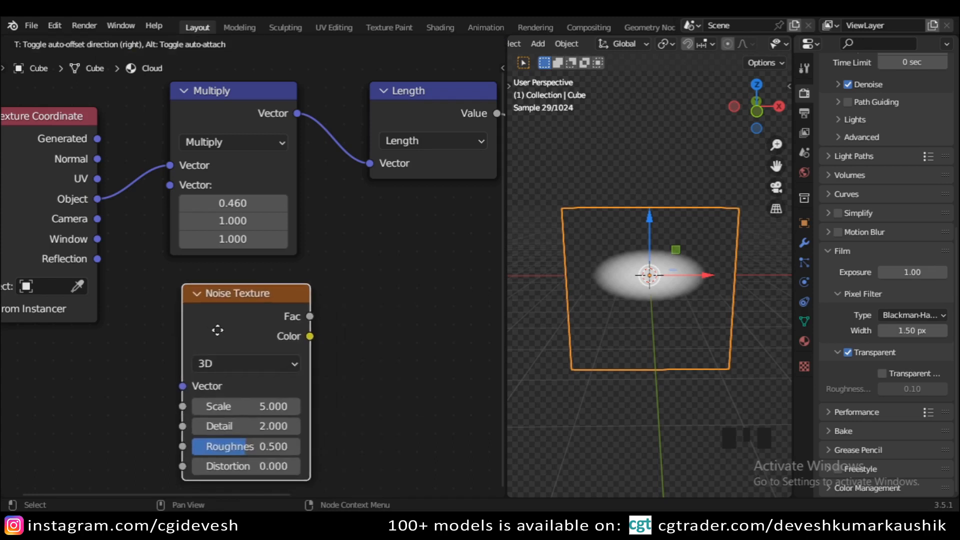
{"action": "left_click", "coordinate": [209, 322]}
{"action": "left_click_drag", "start_coordinate": [97, 199], "coordinate": [171, 378]}
{"action": "scroll", "coordinate": [378, 325], "scroll_direction": "down", "scroll_amount": 1}
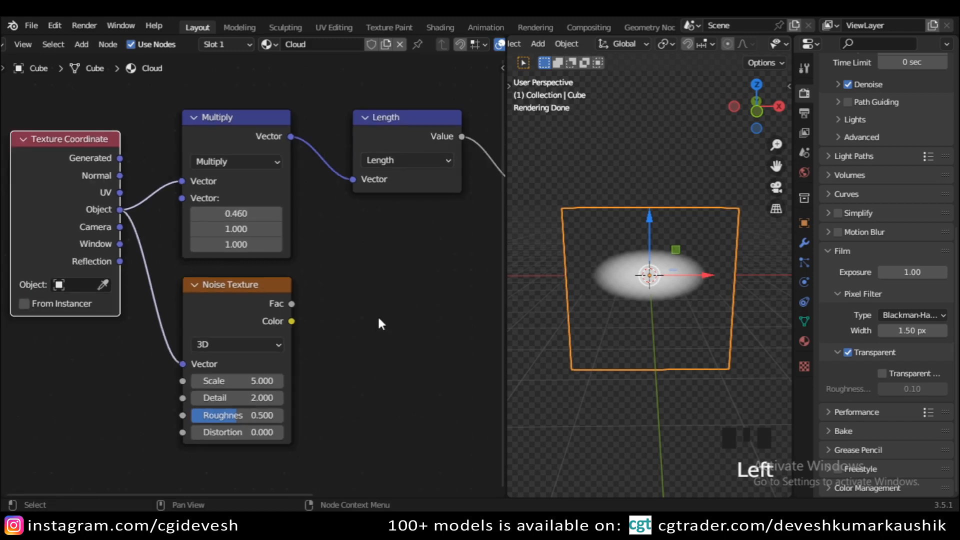
Move the Multiply and Noise Texture nodes together away from the Length node to make room between them
{"action": "scroll", "coordinate": [77, 107], "scroll_direction": "down", "scroll_amount": 1}
{"action": "left_click_drag", "start_coordinate": [113, 122], "coordinate": [225, 305]}
{"action": "key", "text": "g"}
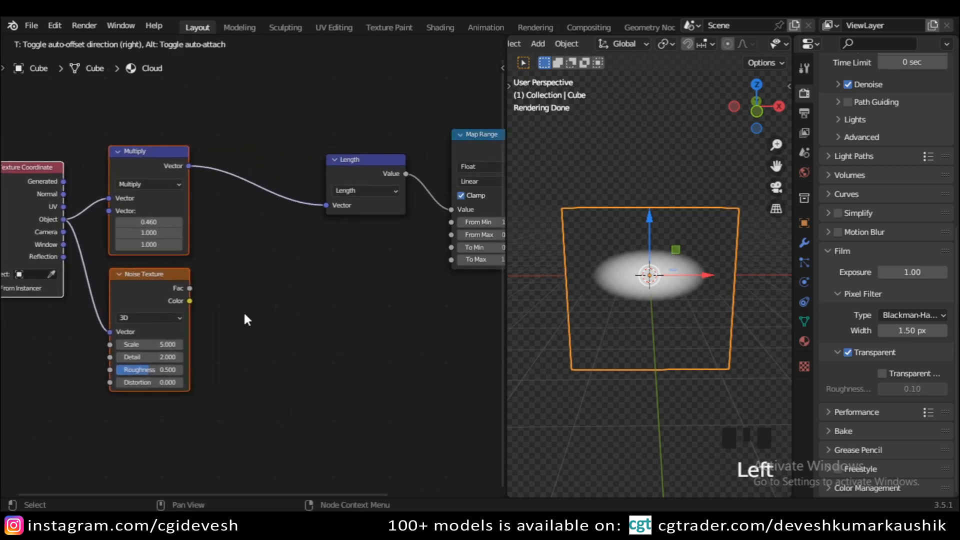
{"action": "left_click", "coordinate": [245, 314]}
Add a Mix node below the Length node and set its data type to Color
{"action": "left_click", "coordinate": [252, 287]}
{"action": "key", "text": "shift+a"}
{"action": "left_click", "coordinate": [251, 286]}
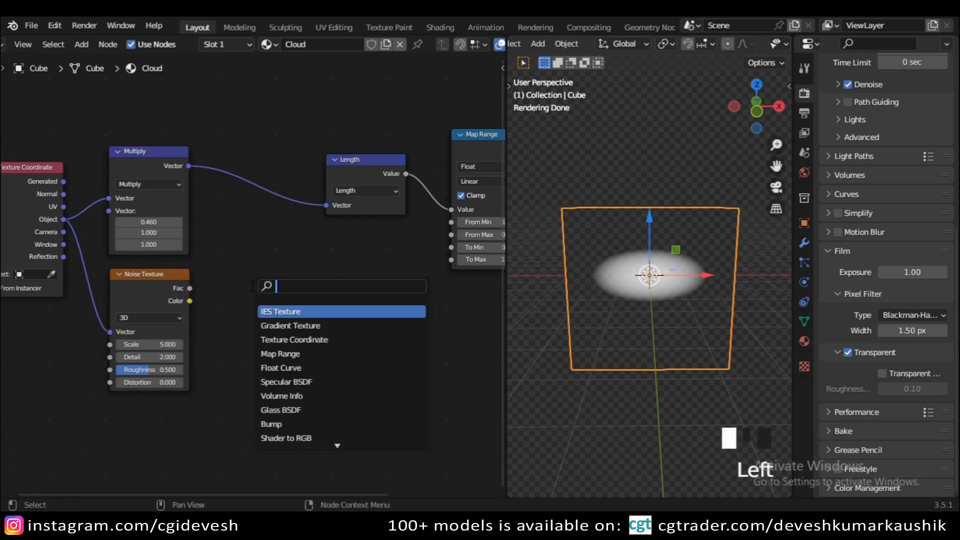
{"action": "type", "text": "m"}
{"action": "left_click", "coordinate": [264, 311]}
{"action": "left_click", "coordinate": [272, 287]}
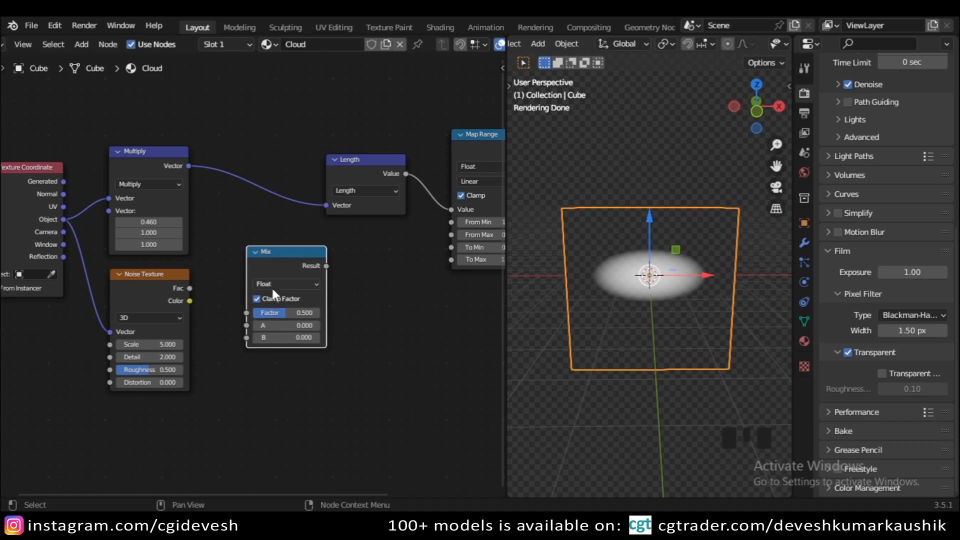
{"action": "scroll", "coordinate": [280, 288], "scroll_direction": "up", "scroll_amount": 2}
{"action": "left_click", "coordinate": [286, 288]}
{"action": "left_click", "coordinate": [283, 339]}
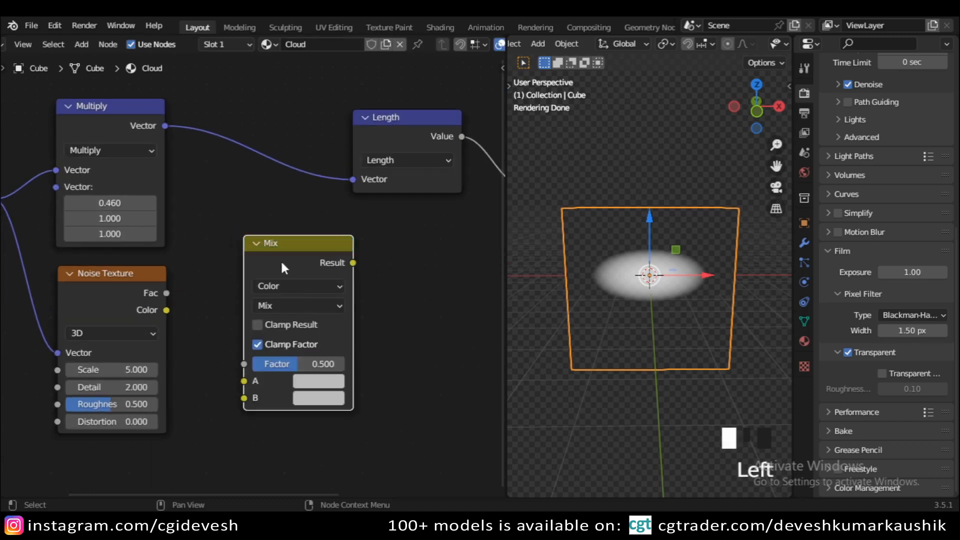
Insert the Mix node between Multiply and Length, and connect the Noise Texture's Color output to its B input
{"action": "left_click_drag", "start_coordinate": [279, 251], "coordinate": [249, 104]}
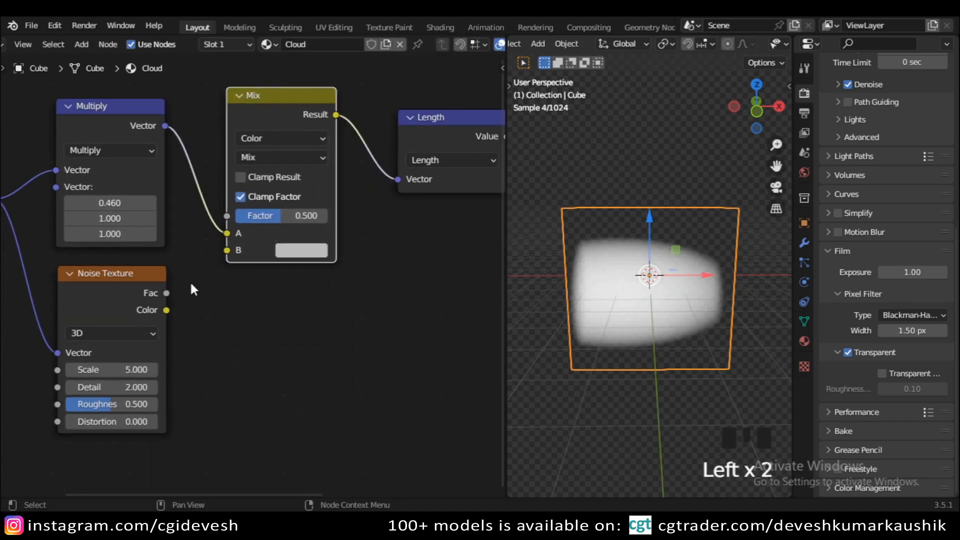
{"action": "left_click_drag", "start_coordinate": [167, 310], "coordinate": [227, 250]}
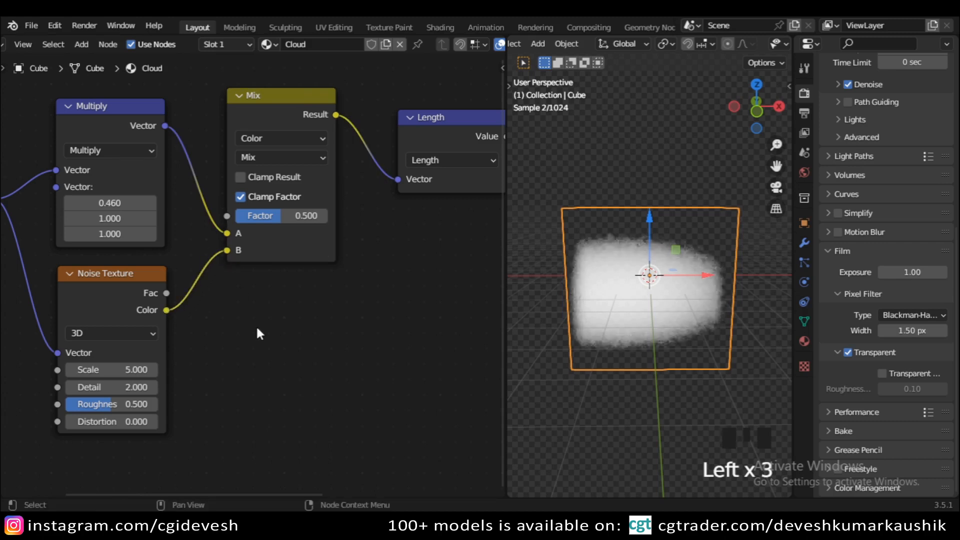
{"action": "scroll", "coordinate": [671, 332], "scroll_direction": "down", "scroll_amount": 1}
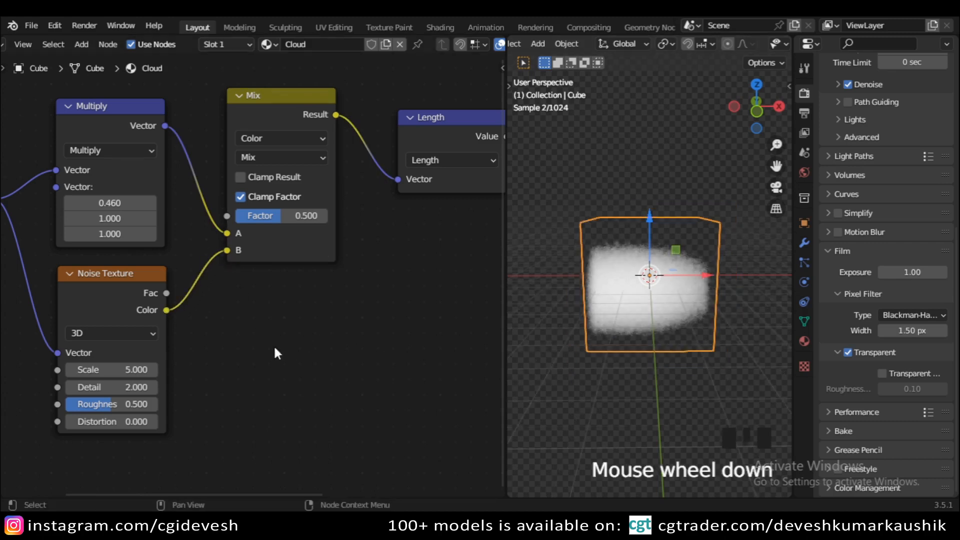
{"action": "middle_click_drag", "start_coordinate": [275, 344], "coordinate": [311, 365]}
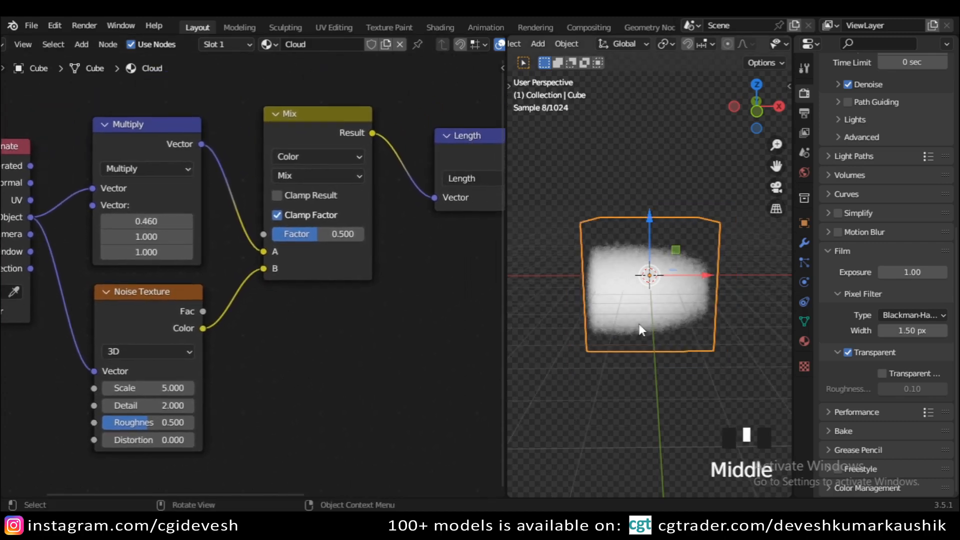
Preview the Mix node's result directly on the cube in the front view
{"action": "key", "text": "KP_1"}
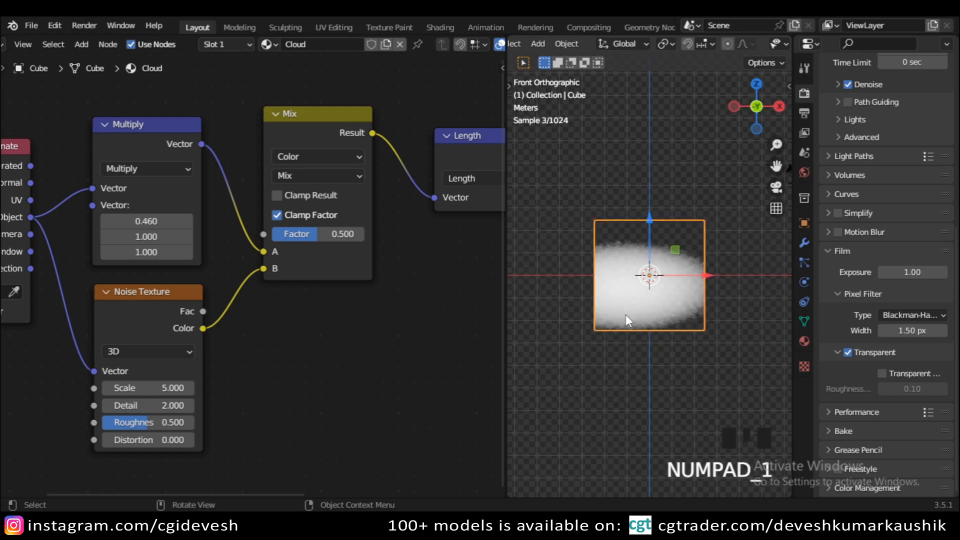
{"action": "left_click", "coordinate": [314, 118], "text": "ctrl+shift"}
{"action": "scroll", "coordinate": [622, 319], "scroll_direction": "up", "scroll_amount": 2}
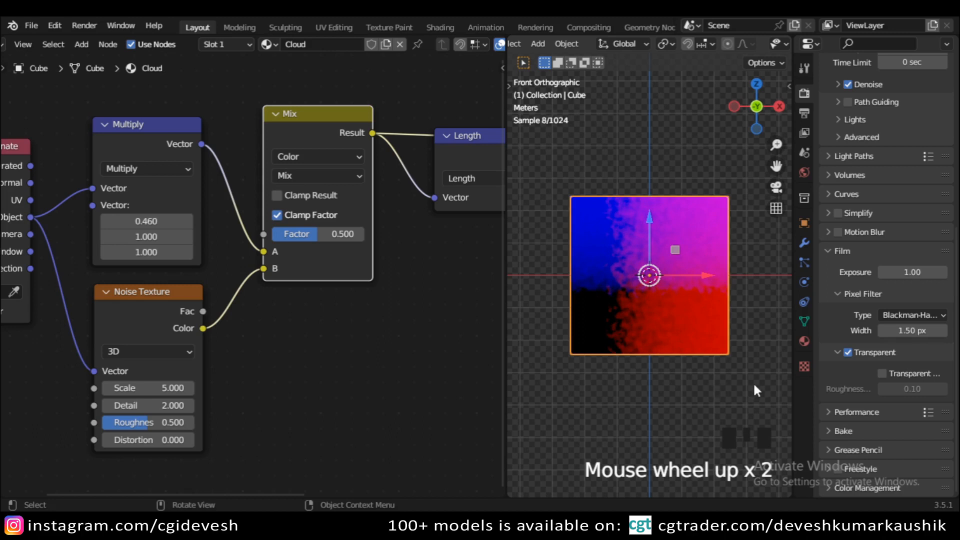
{"action": "left_click", "coordinate": [660, 376]}
{"action": "scroll", "coordinate": [347, 256], "scroll_direction": "up", "scroll_amount": 2}
Lower the Mix node's Factor to 0.275 and remove the preview link to the Material Output's Surface
{"action": "left_click", "coordinate": [325, 229]}
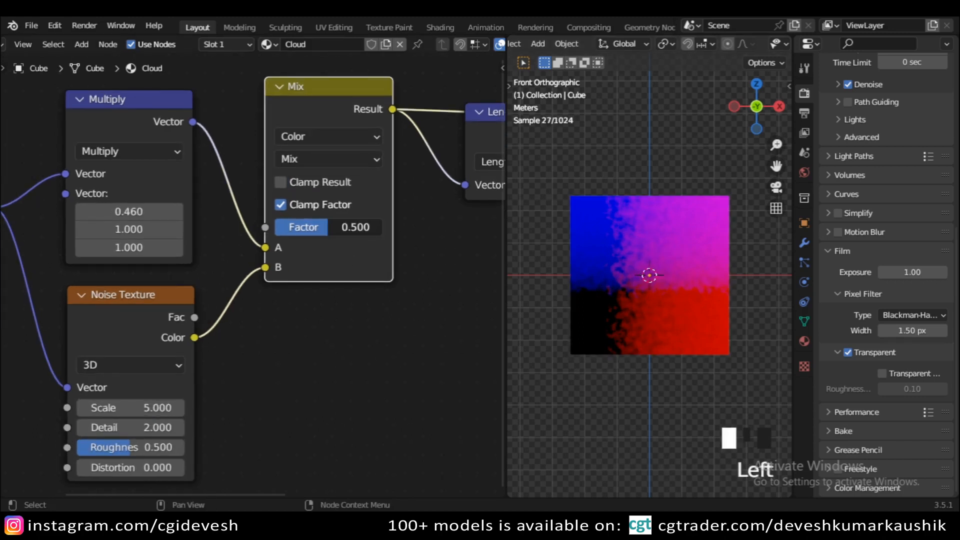
{"action": "left_click_drag", "start_coordinate": [327, 227], "coordinate": [305, 227]}
{"action": "scroll", "coordinate": [386, 245], "scroll_direction": "down", "scroll_amount": 6}
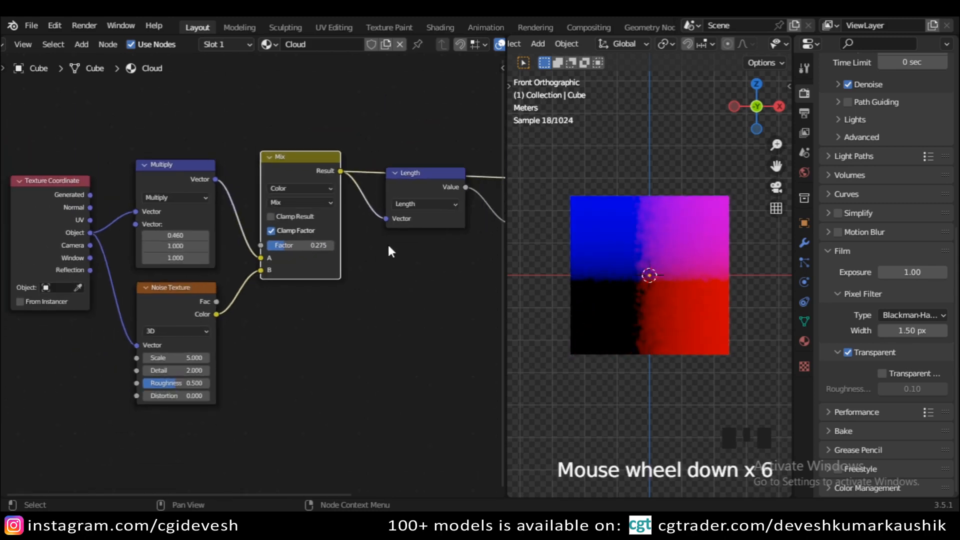
{"action": "scroll", "coordinate": [389, 246], "scroll_direction": "down", "scroll_amount": 1}
{"action": "middle_click_drag", "start_coordinate": [388, 246], "coordinate": [252, 281]}
{"action": "left_click_drag", "start_coordinate": [465, 226], "coordinate": [453, 196]}
{"action": "scroll", "coordinate": [298, 321], "scroll_direction": "up", "scroll_amount": 4}
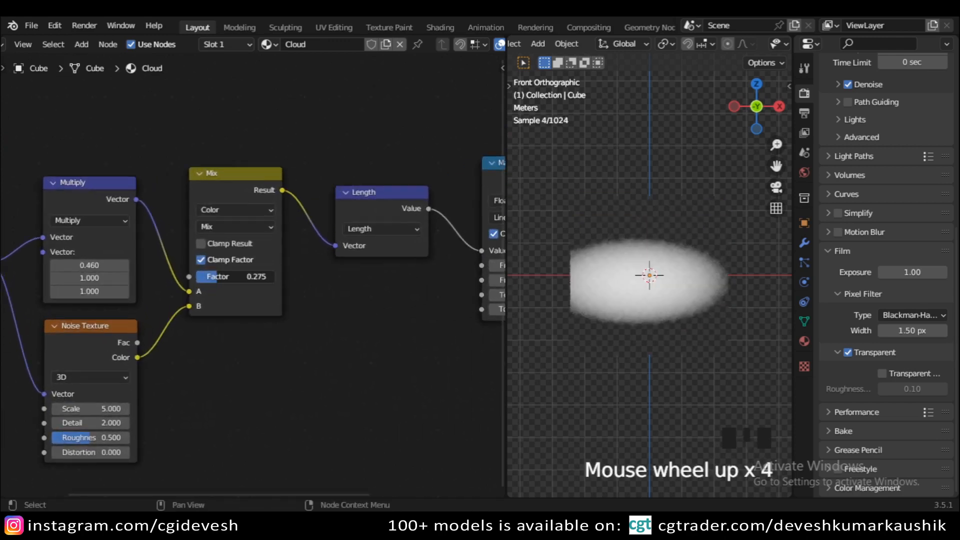
Raise the Mix node's Factor to 0.317 and preview its result on the cube again
{"action": "mouse_move", "coordinate": [235, 277]}
{"action": "left_mouse_down"}
{"action": "mouse_move", "coordinate": [212, 276]}
{"action": "mouse_move", "coordinate": [280, 277]}
{"action": "mouse_move", "coordinate": [195, 276]}
{"action": "mouse_move", "coordinate": [244, 277]}
{"action": "mouse_move", "coordinate": [233, 276]}
{"action": "left_mouse_up"}
{"action": "left_click", "coordinate": [233, 179], "text": "ctrl+shift"}
{"action": "scroll", "coordinate": [324, 263], "scroll_direction": "up", "scroll_amount": 3}
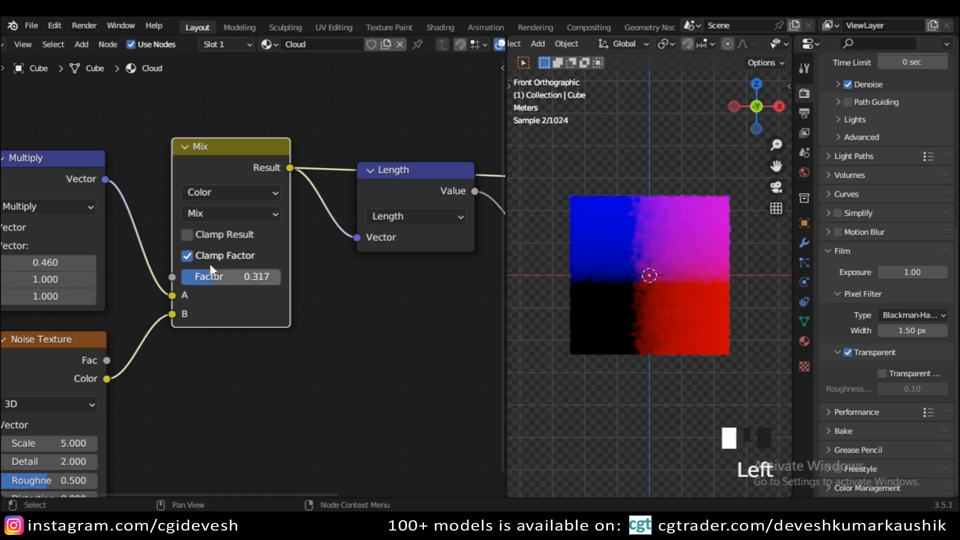
Switch the Mix node's blending mode to Linear Light and raise its Factor to 0.692
{"action": "left_click", "coordinate": [215, 208]}
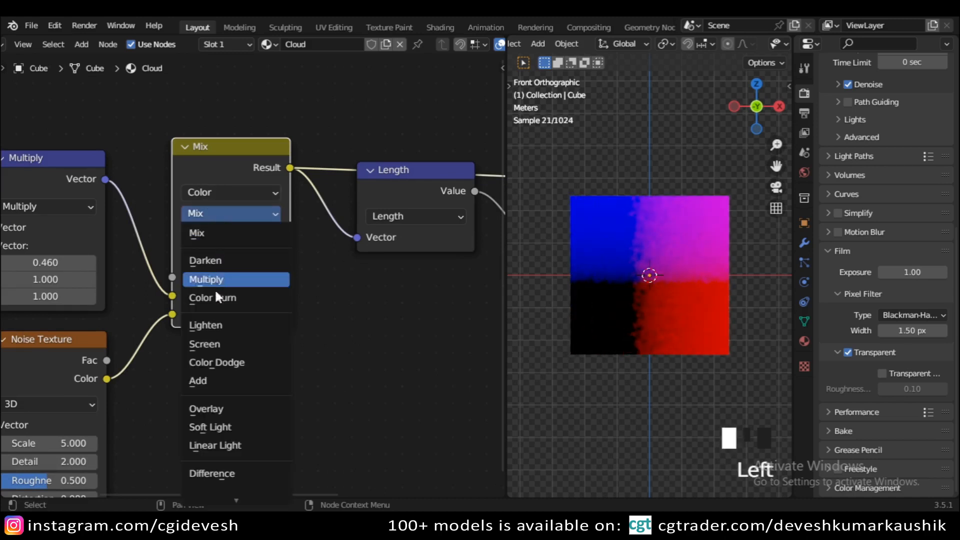
{"action": "left_click", "coordinate": [216, 445]}
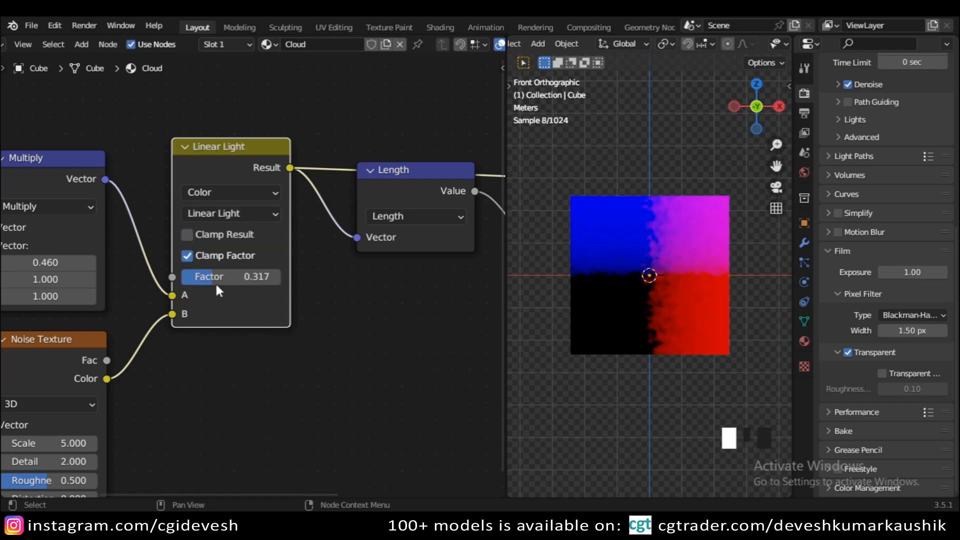
{"action": "mouse_move", "coordinate": [216, 286]}
{"action": "left_mouse_down"}
{"action": "mouse_move", "coordinate": [275, 286]}
{"action": "mouse_move", "coordinate": [180, 276]}
{"action": "mouse_move", "coordinate": [216, 276]}
{"action": "left_mouse_up"}
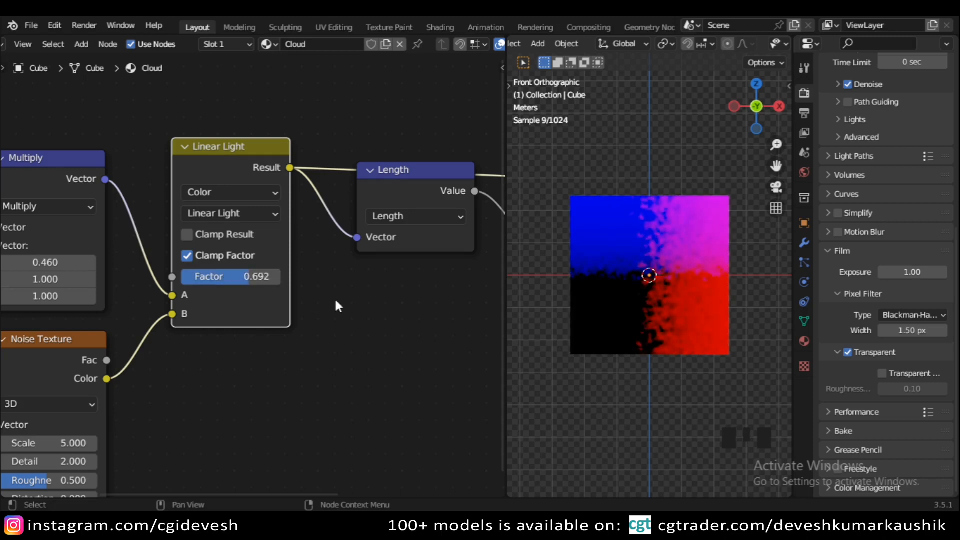
Remove the preview link from the Material Output's Surface, leaving Map Range connected to Volume
{"action": "scroll", "coordinate": [340, 299], "scroll_direction": "down", "scroll_amount": 6}
{"action": "middle_click_drag", "start_coordinate": [340, 299], "coordinate": [224, 269]}
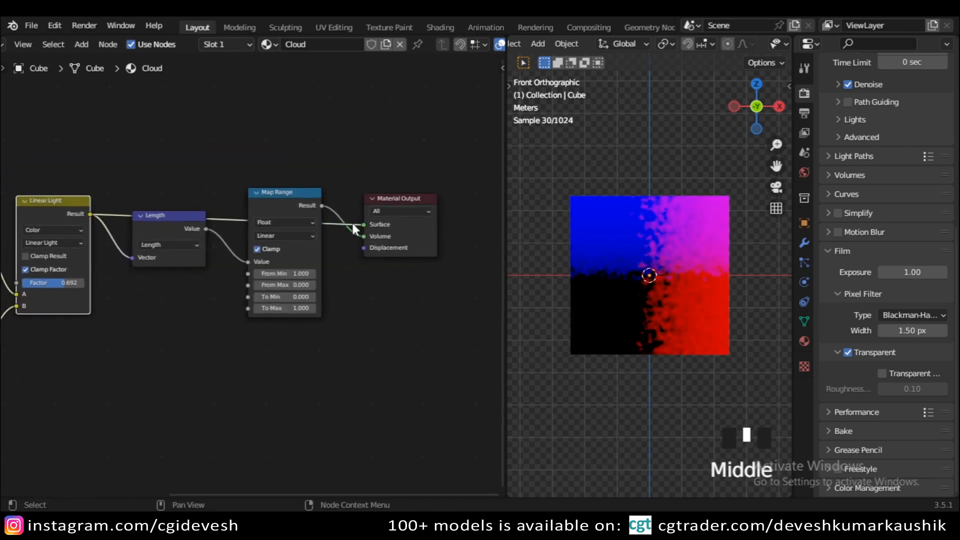
{"action": "left_click_drag", "start_coordinate": [352, 221], "coordinate": [364, 236]}
{"action": "scroll", "coordinate": [240, 315], "scroll_direction": "up", "scroll_amount": 5}
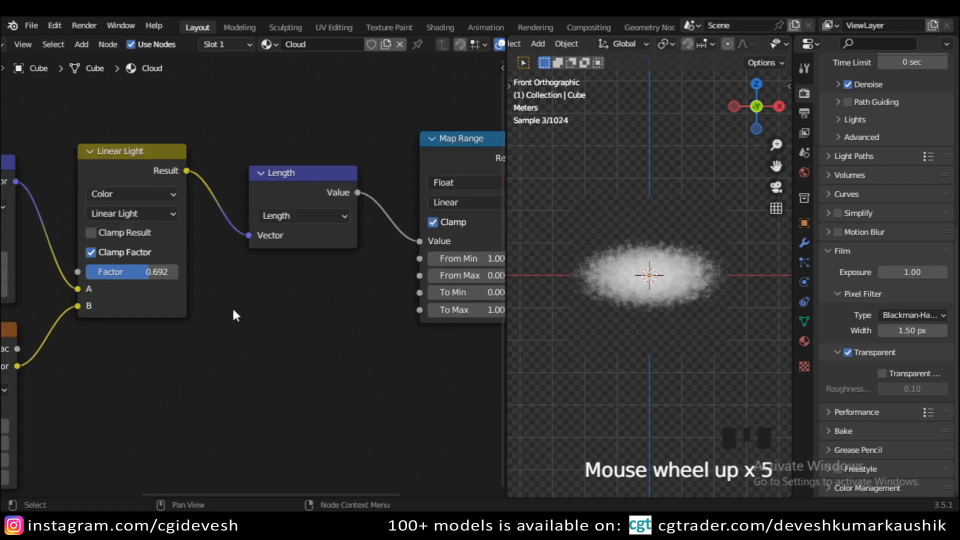
Try a Factor of 0 on the Linear Light node, and set it to 0.5
{"action": "middle_click_drag", "start_coordinate": [235, 315], "coordinate": [335, 327]}
{"action": "left_click_drag", "start_coordinate": [230, 280], "coordinate": [161, 279]}
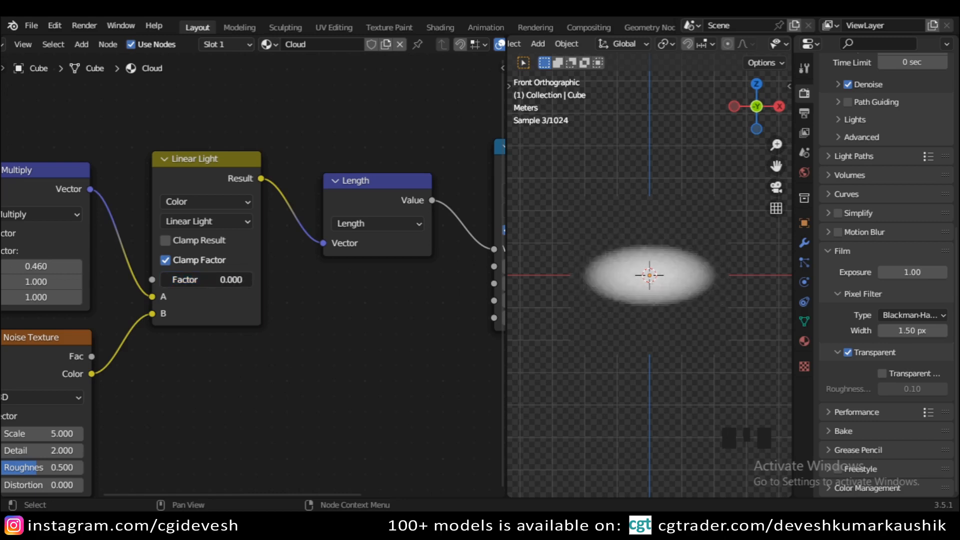
{"action": "left_click", "coordinate": [195, 278]}
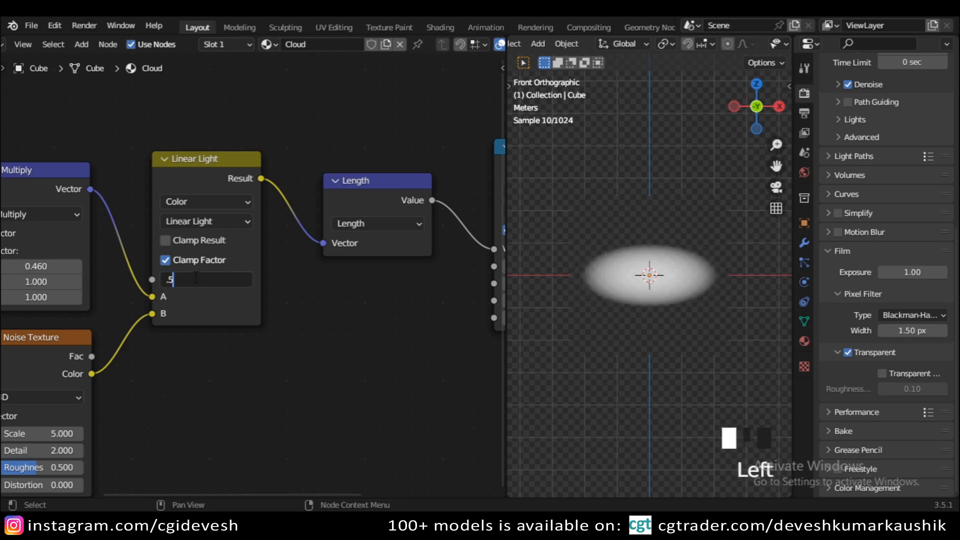
{"action": "type", "text": ".5"}
{"action": "key", "text": "Return"}
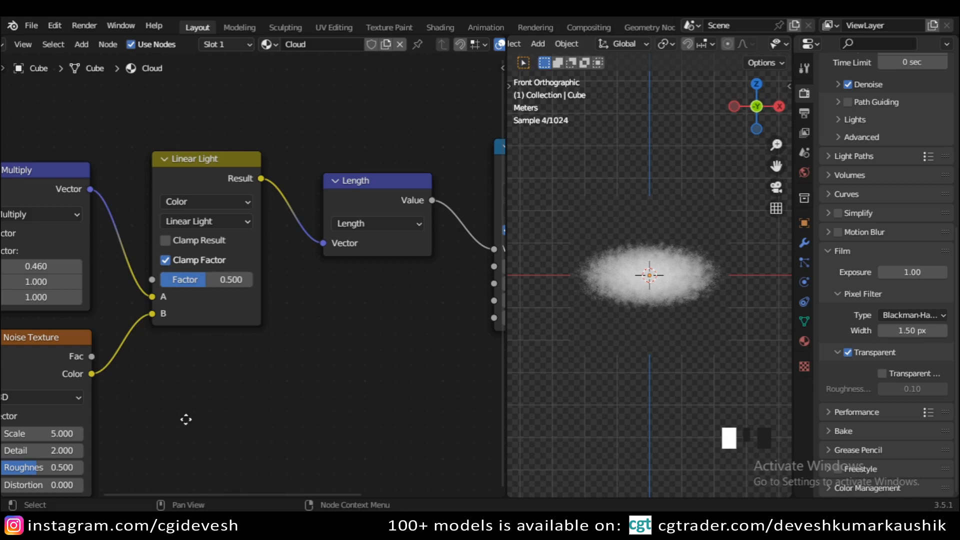
Set the Noise Texture's Scale to 2
{"action": "middle_click_drag", "start_coordinate": [185, 419], "coordinate": [321, 332]}
{"action": "scroll", "coordinate": [253, 399], "scroll_direction": "up", "scroll_amount": 5}
{"action": "middle_click_drag", "start_coordinate": [253, 399], "coordinate": [360, 336]}
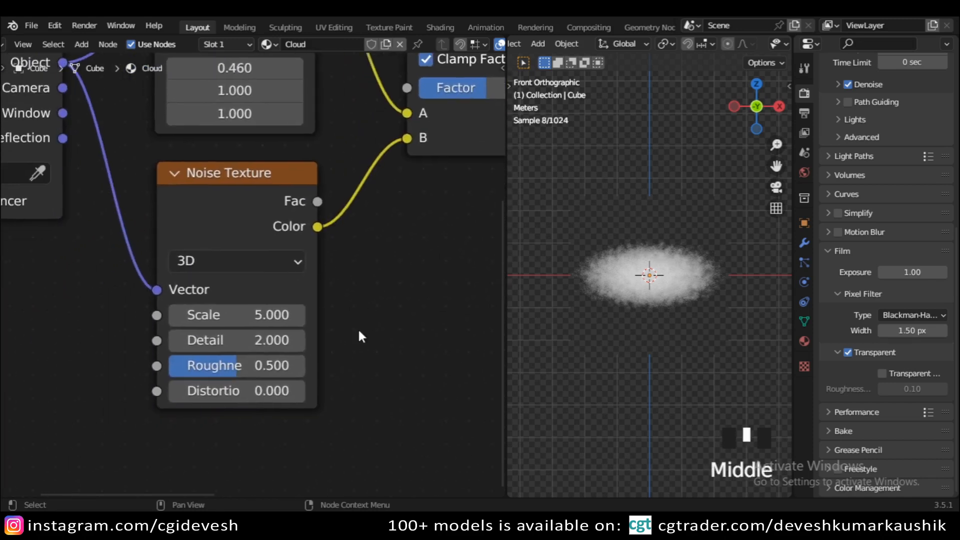
{"action": "left_click", "coordinate": [262, 314]}
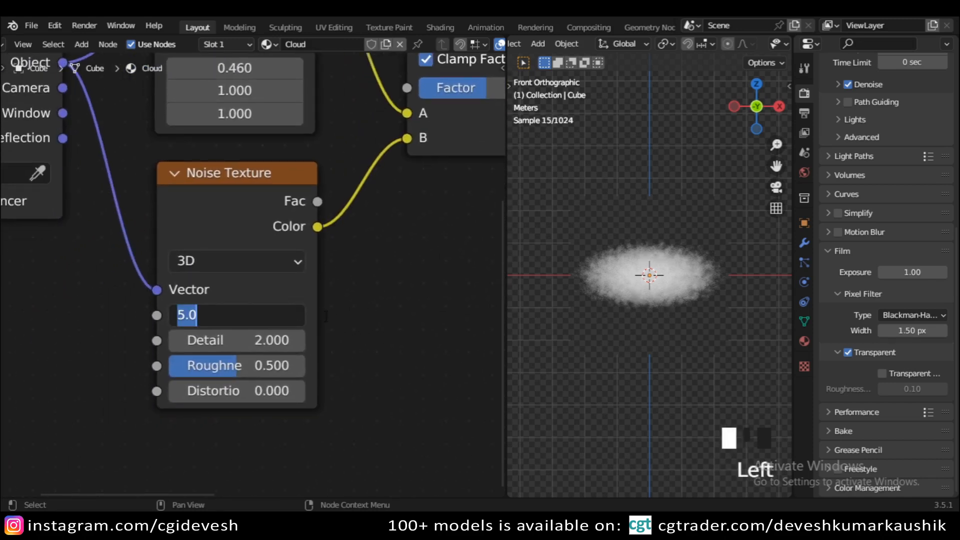
{"action": "left_click", "coordinate": [361, 302]}
{"action": "scroll", "coordinate": [688, 317], "scroll_direction": "up", "scroll_amount": 3}
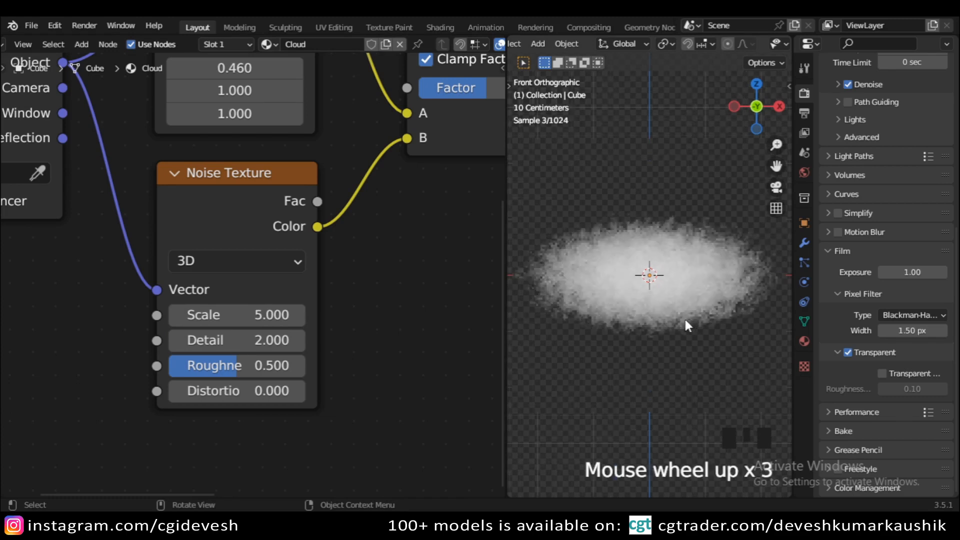
{"action": "left_click", "coordinate": [238, 314]}
{"action": "type", "text": "2"}
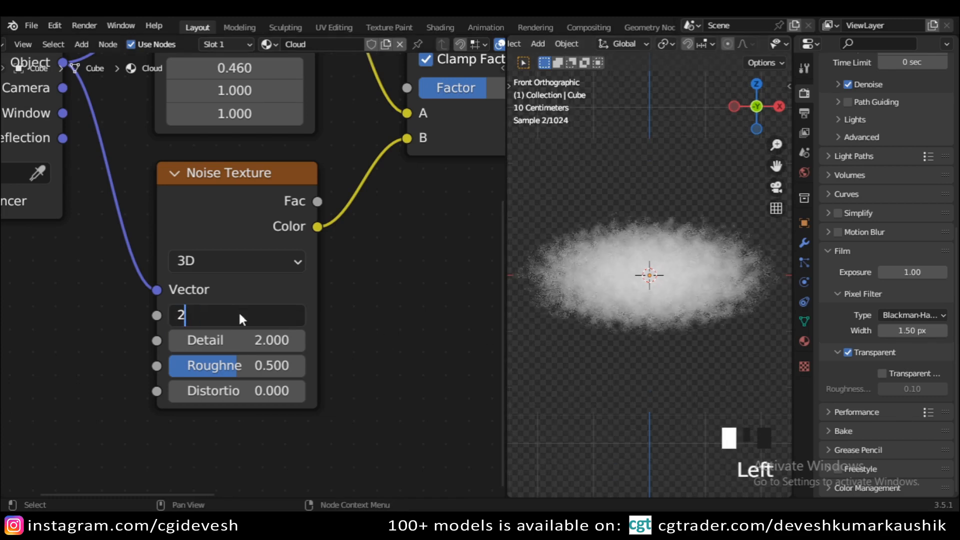
{"action": "key", "text": "Return"}
Try different Detail amounts on the Noise Texture and set its Detail to 4
{"action": "left_click", "coordinate": [272, 340]}
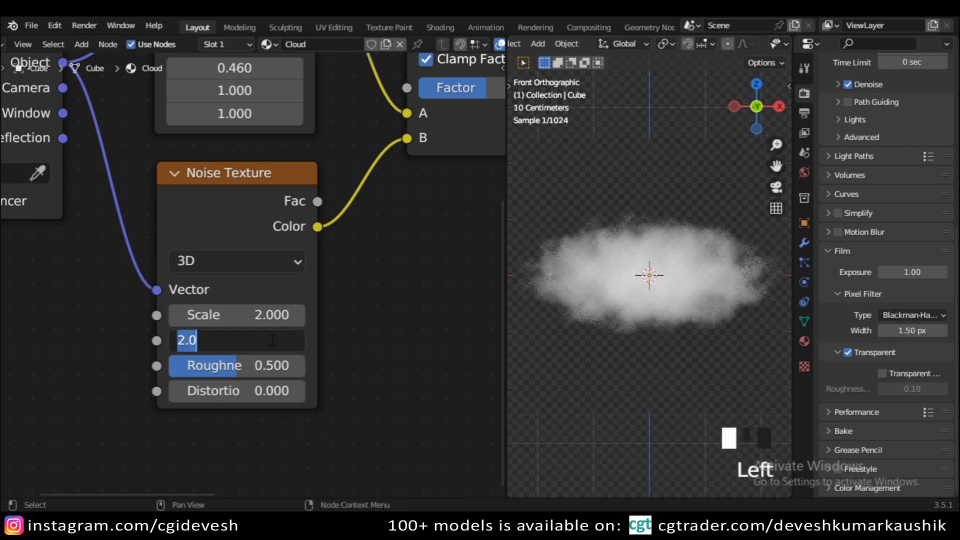
{"action": "left_click", "coordinate": [227, 361]}
{"action": "left_click_drag", "start_coordinate": [230, 342], "coordinate": [345, 342]}
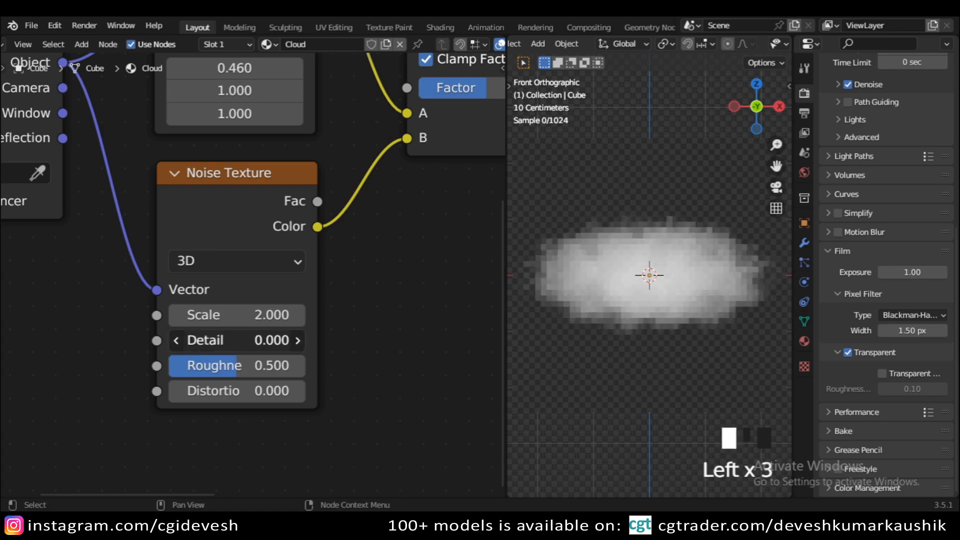
{"action": "left_click", "coordinate": [255, 340]}
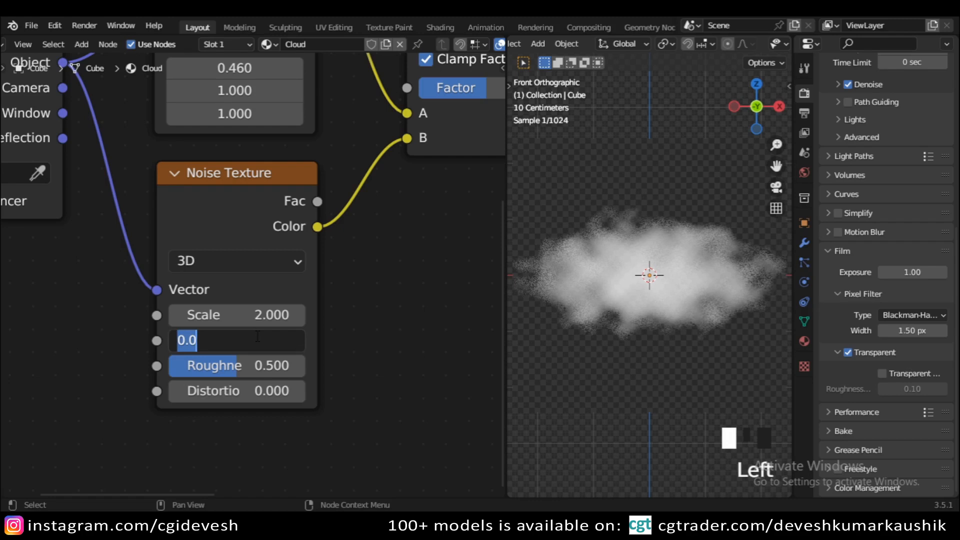
{"action": "type", "text": "4"}
{"action": "key", "text": "Return"}
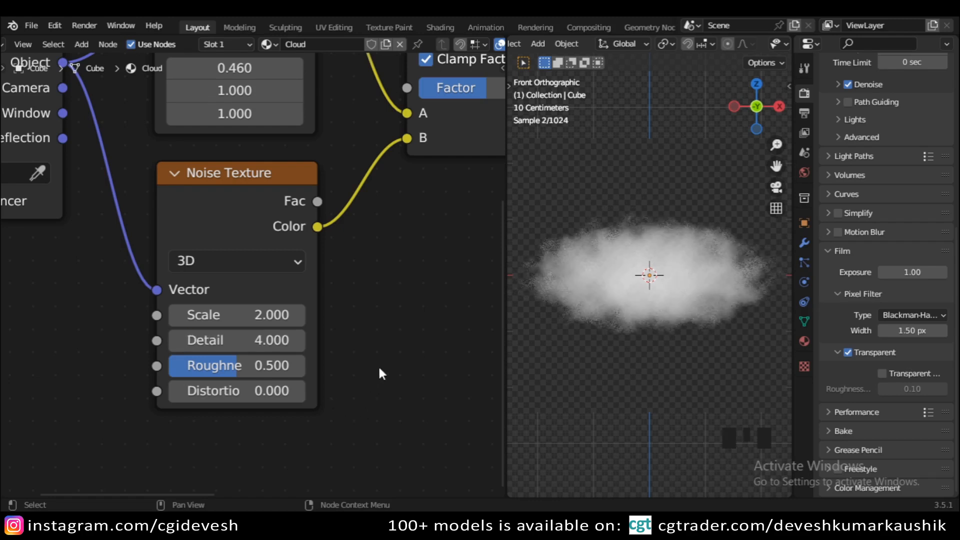
Examine the whole node chain and the cloud's shape at different distances in the front view, and select the cube
{"action": "scroll", "coordinate": [379, 368], "scroll_direction": "down", "scroll_amount": 6}
{"action": "middle_click_drag", "start_coordinate": [390, 282], "coordinate": [227, 390]}
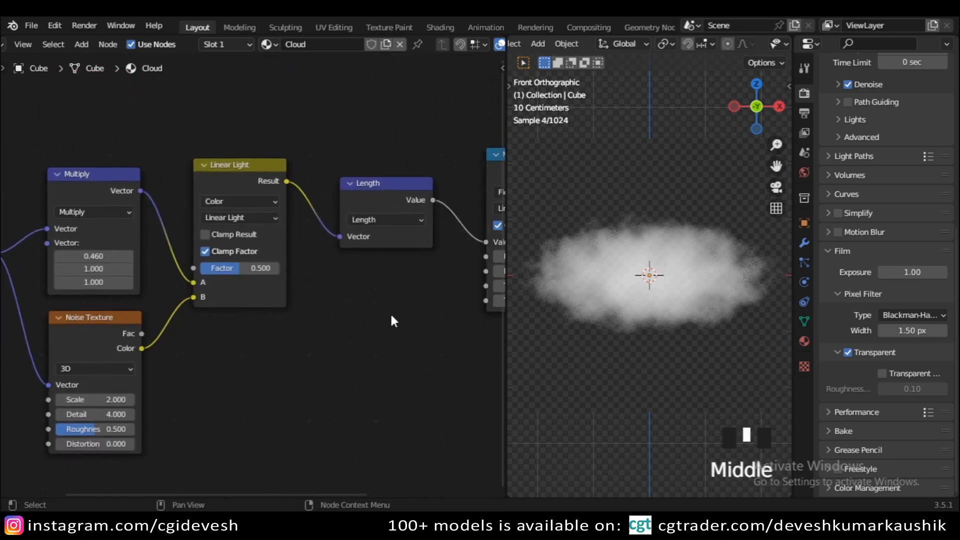
{"action": "scroll", "coordinate": [391, 320], "scroll_direction": "down", "scroll_amount": 5}
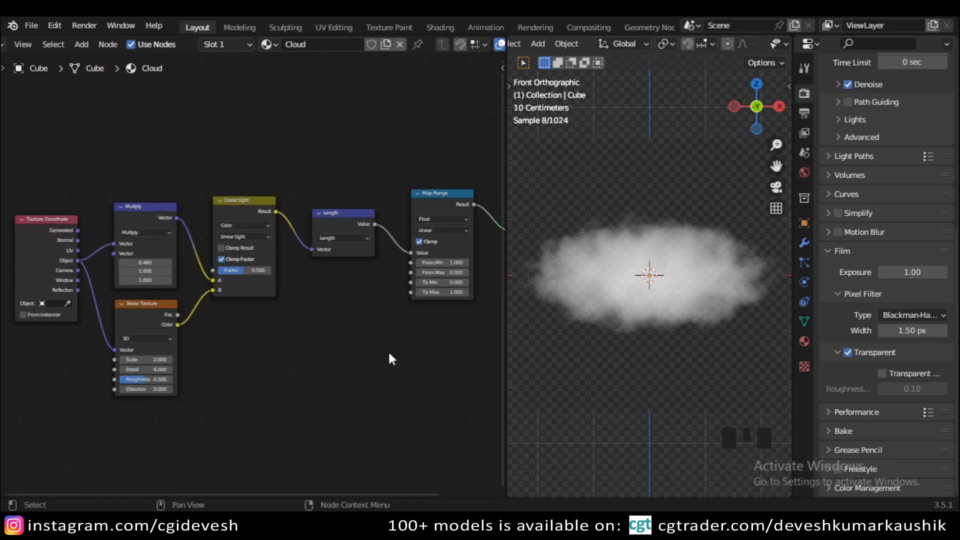
{"action": "middle_click_drag", "start_coordinate": [388, 354], "coordinate": [299, 379]}
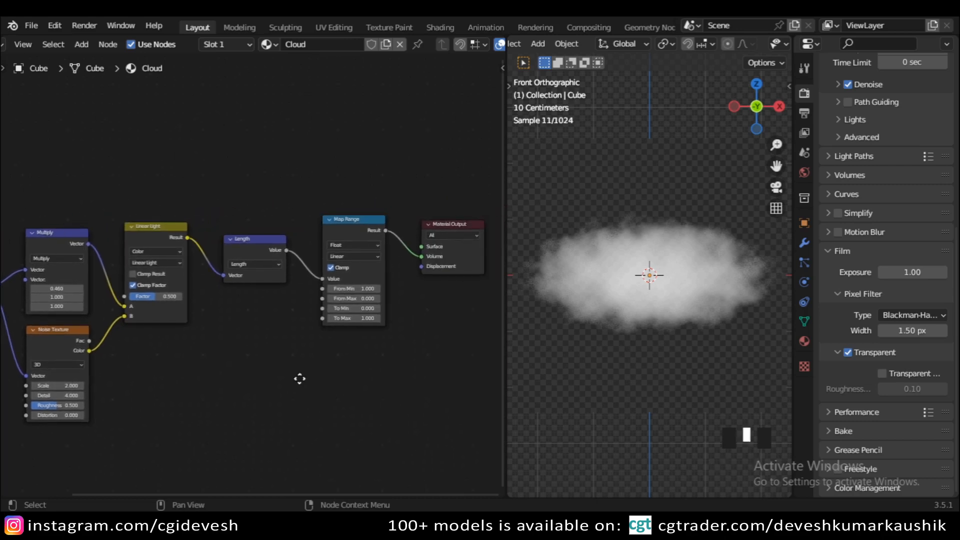
{"action": "scroll", "coordinate": [647, 356], "scroll_direction": "down", "scroll_amount": 5}
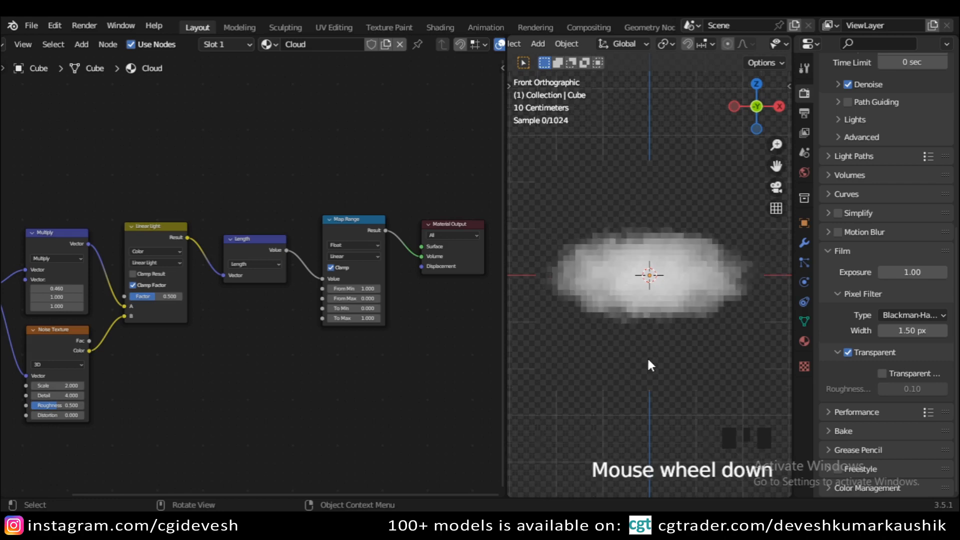
{"action": "mouse_move", "coordinate": [660, 340]}
{"action": "middle_mouse_down"}
{"action": "mouse_move", "coordinate": [628, 381]}
{"action": "mouse_move", "coordinate": [574, 388]}
{"action": "mouse_move", "coordinate": [780, 388]}
{"action": "mouse_move", "coordinate": [672, 383]}
{"action": "mouse_move", "coordinate": [649, 386]}
{"action": "mouse_move", "coordinate": [790, 394]}
{"action": "mouse_move", "coordinate": [622, 385]}
{"action": "mouse_move", "coordinate": [669, 349]}
{"action": "middle_mouse_up"}
{"action": "key", "text": "KP_1"}
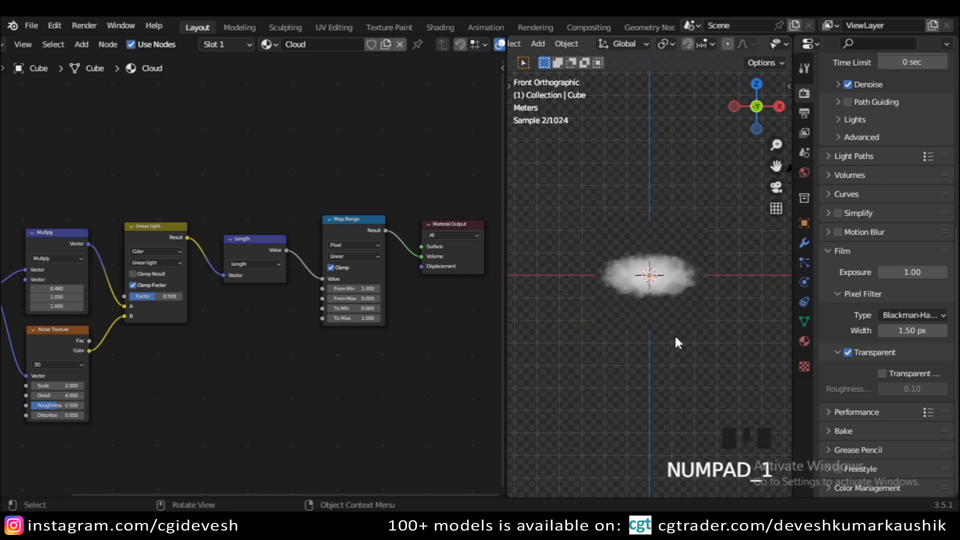
{"action": "scroll", "coordinate": [692, 322], "scroll_direction": "up", "scroll_amount": 3}
{"action": "left_click", "coordinate": [696, 340]}
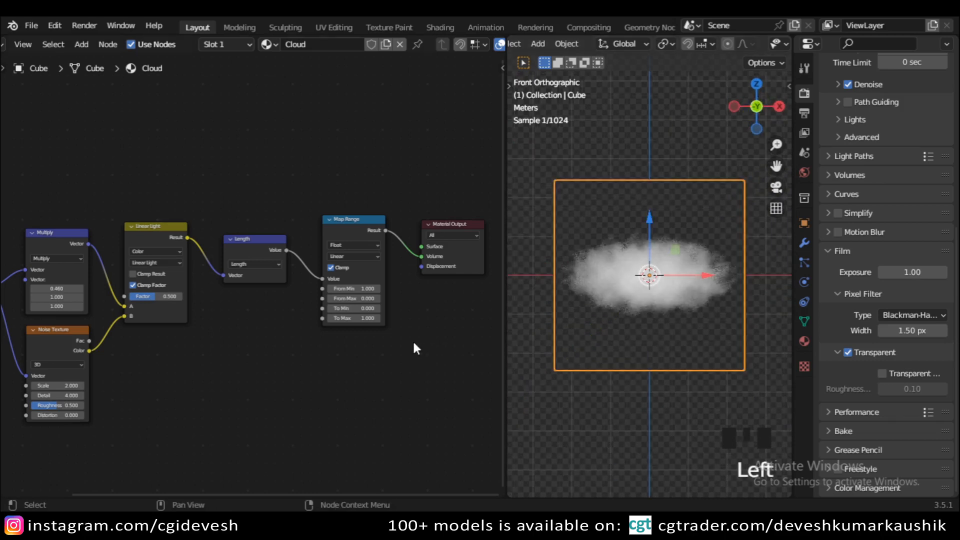
Insert a Principled Volume node between Map Range and Material Output, and connect the Map Range Result to its Density
{"action": "middle_click_drag", "start_coordinate": [412, 340], "coordinate": [262, 369]}
{"action": "scroll", "coordinate": [263, 360], "scroll_direction": "up", "scroll_amount": 6}
{"action": "scroll", "coordinate": [350, 291], "scroll_direction": "down", "scroll_amount": 4}
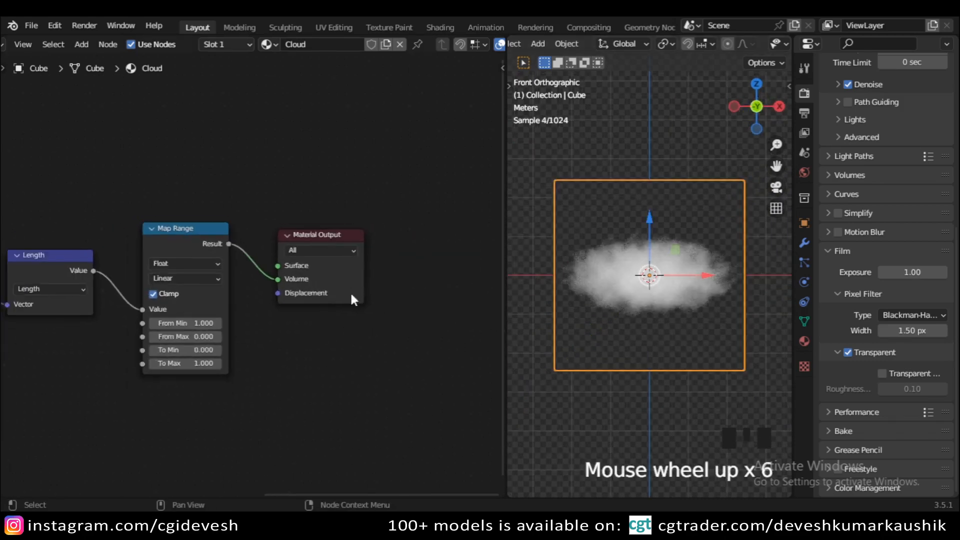
{"action": "left_click_drag", "start_coordinate": [251, 291], "coordinate": [439, 294]}
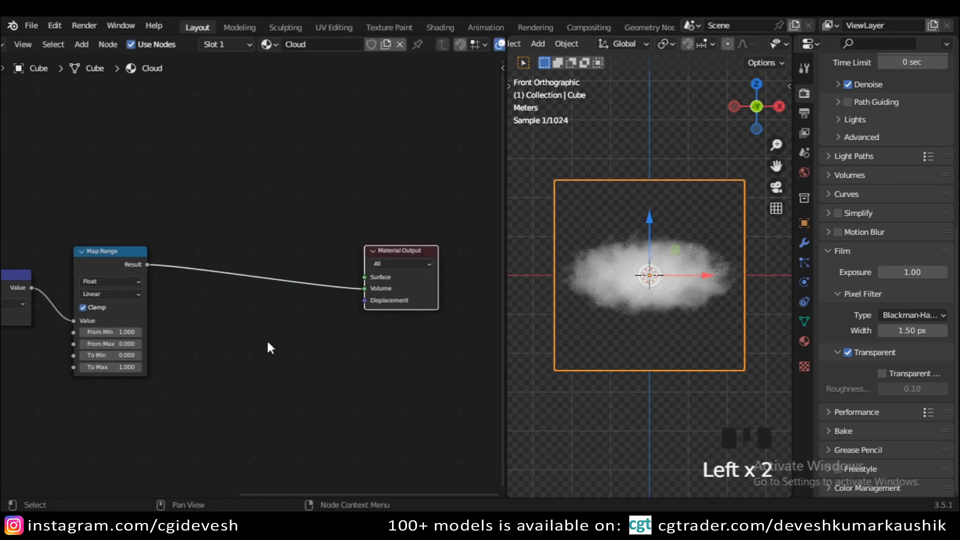
{"action": "left_click", "coordinate": [266, 339]}
{"action": "key", "text": "shift+a"}
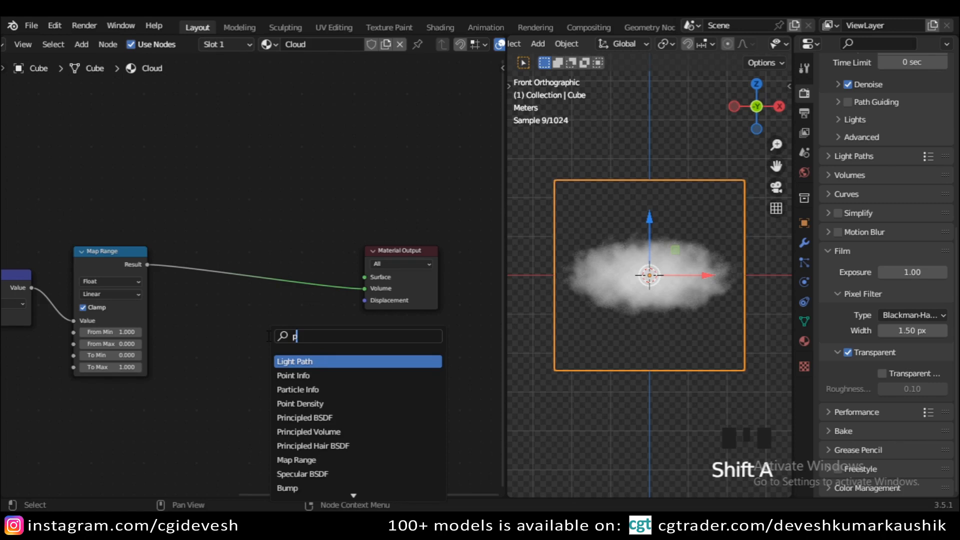
{"action": "type", "text": "ri"}
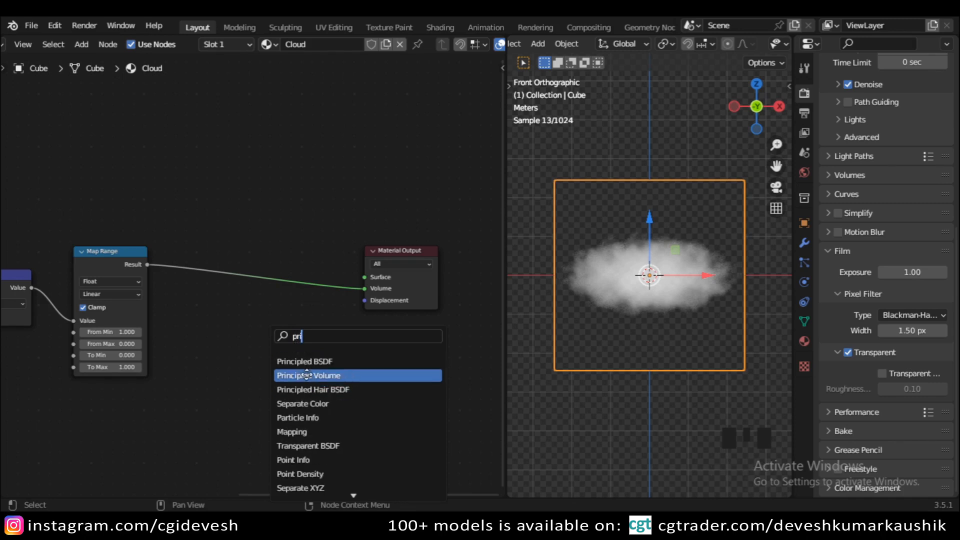
{"action": "left_click", "coordinate": [307, 375]}
{"action": "left_click", "coordinate": [242, 291]}
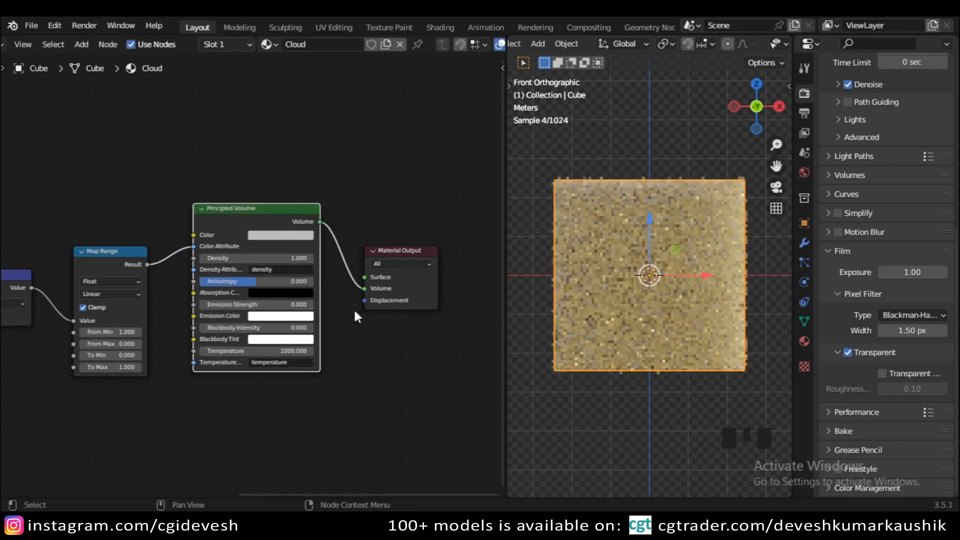
{"action": "scroll", "coordinate": [349, 307], "scroll_direction": "up", "scroll_amount": 5}
{"action": "left_click_drag", "start_coordinate": [165, 233], "coordinate": [164, 250]}
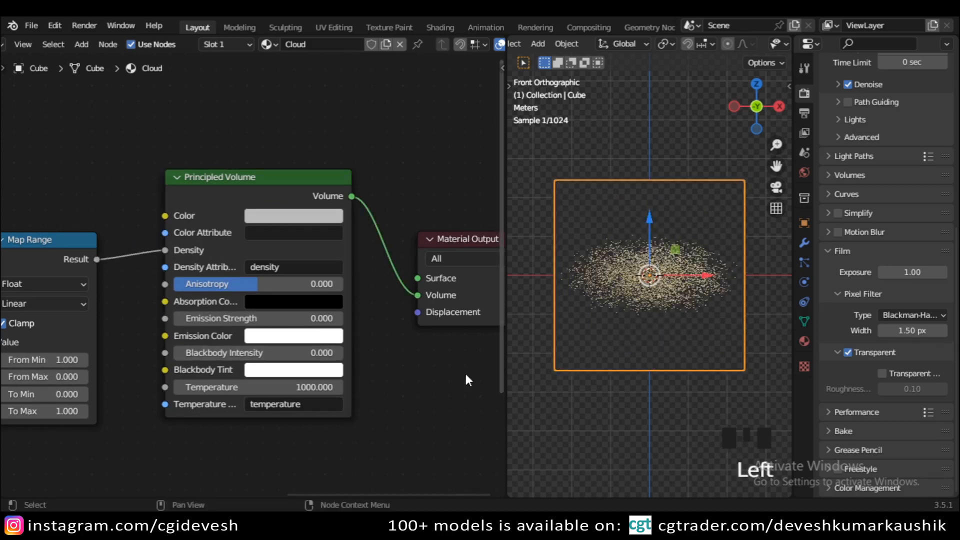
Try To Max values of 30 and 100 on the Map Range node to compare the cloud's density
{"action": "middle_click_drag", "start_coordinate": [150, 445], "coordinate": [333, 390]}
{"action": "scroll", "coordinate": [650, 375], "scroll_direction": "up", "scroll_amount": 1}
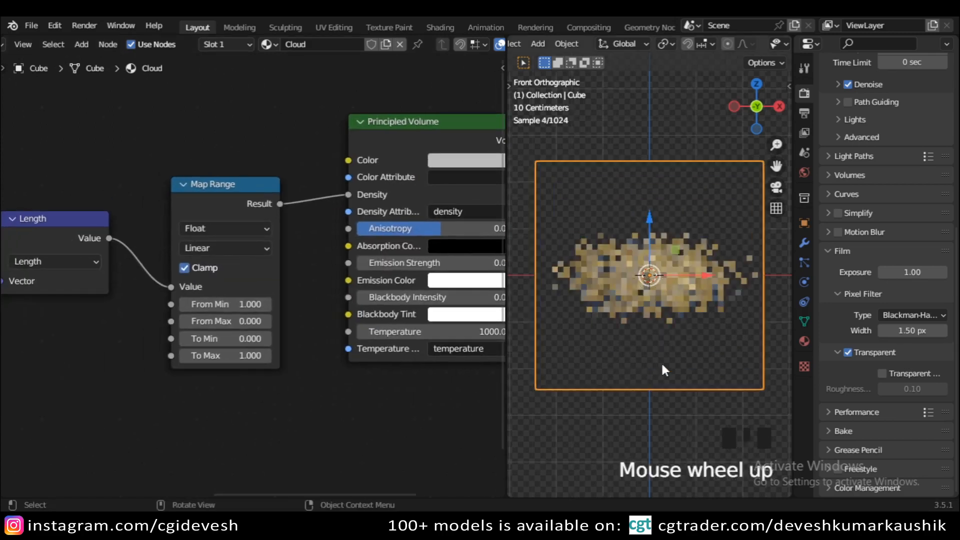
{"action": "scroll", "coordinate": [661, 361], "scroll_direction": "up", "scroll_amount": 1}
{"action": "left_click", "coordinate": [236, 355]}
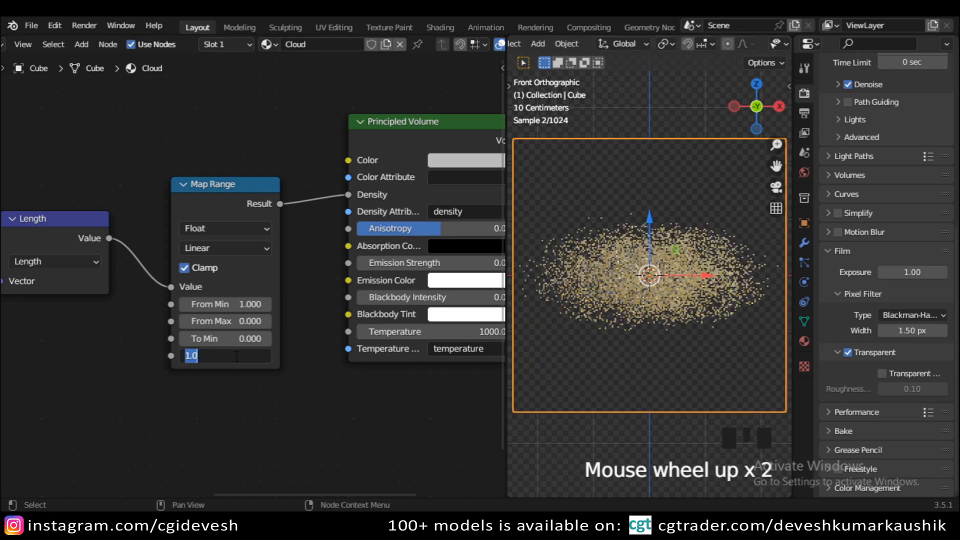
{"action": "left_click", "coordinate": [259, 393]}
{"action": "left_click_drag", "start_coordinate": [209, 357], "coordinate": [354, 357]}
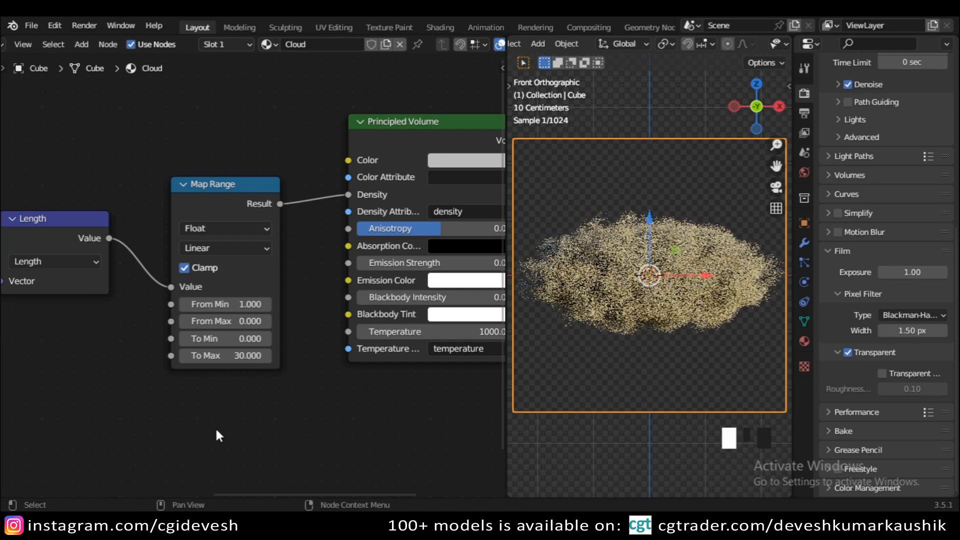
{"action": "left_click", "coordinate": [216, 430]}
{"action": "left_click", "coordinate": [228, 356]}
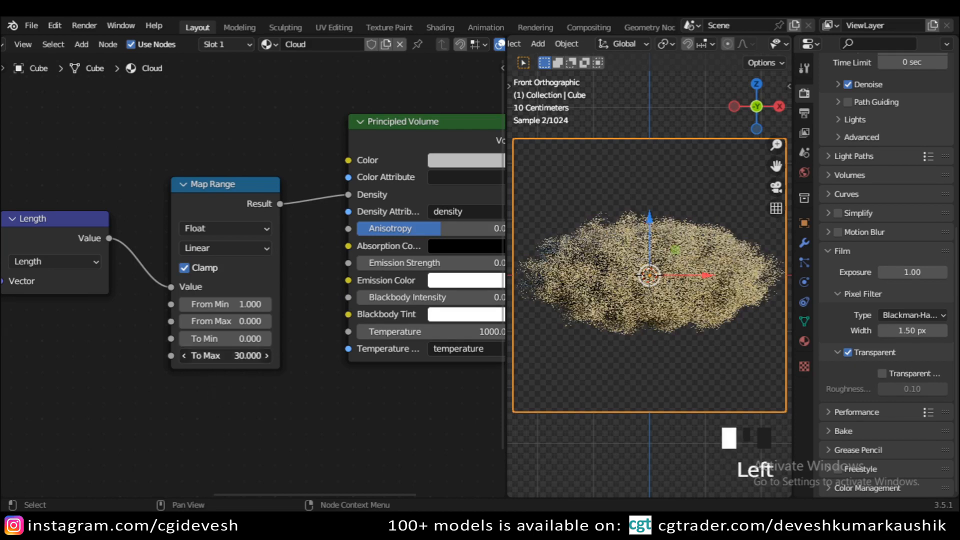
{"action": "type", "text": "100"}
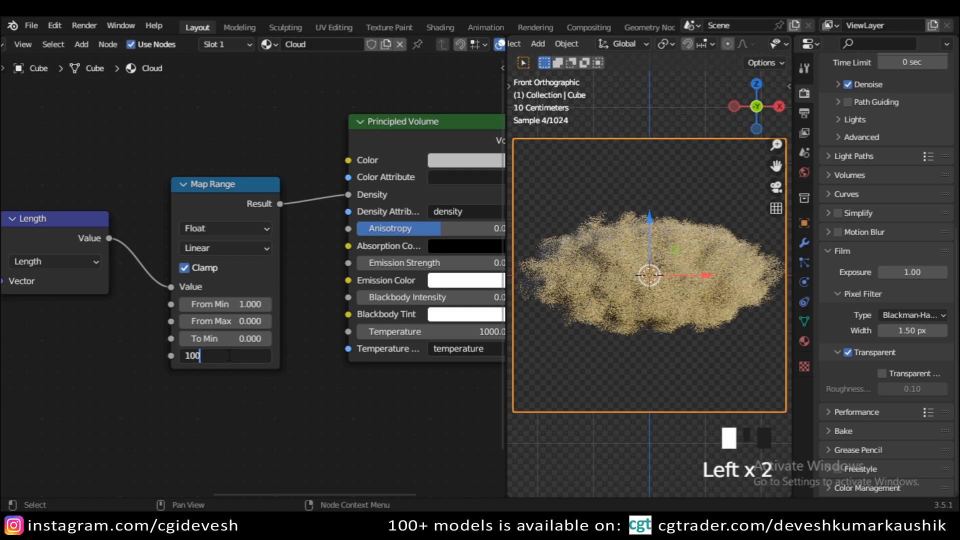
{"action": "key", "text": "Return"}
{"action": "left_click", "coordinate": [288, 460]}
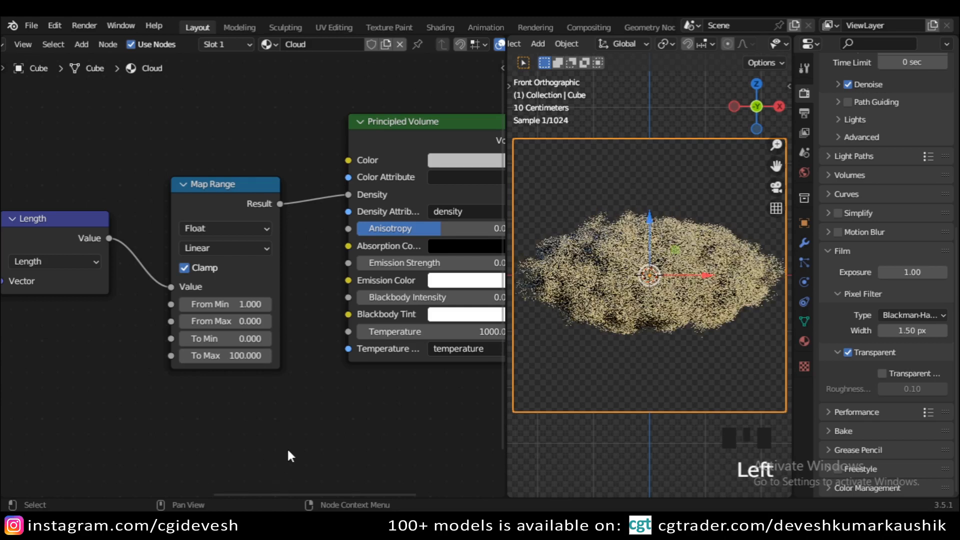
Set the Map Range node's To Max to 50
{"action": "left_click", "coordinate": [232, 356]}
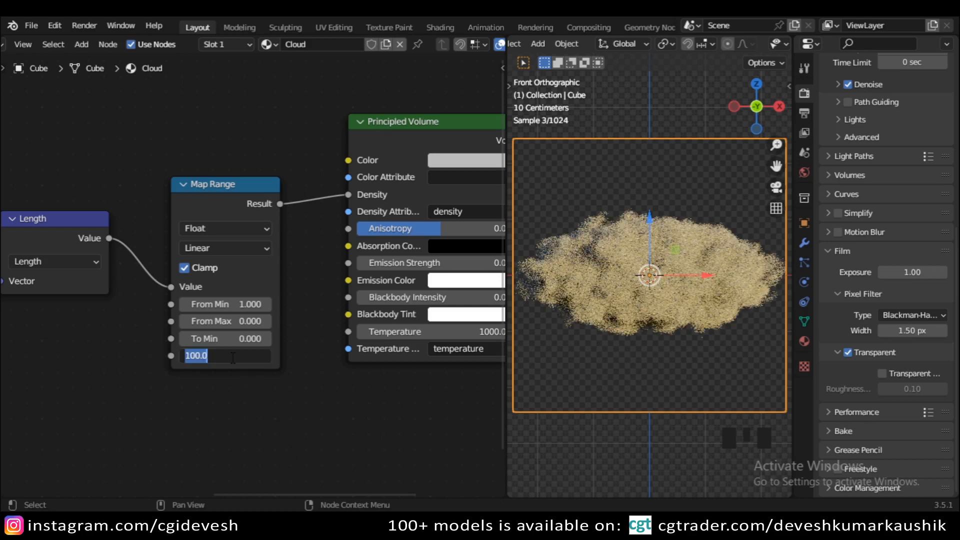
{"action": "type", "text": "50"}
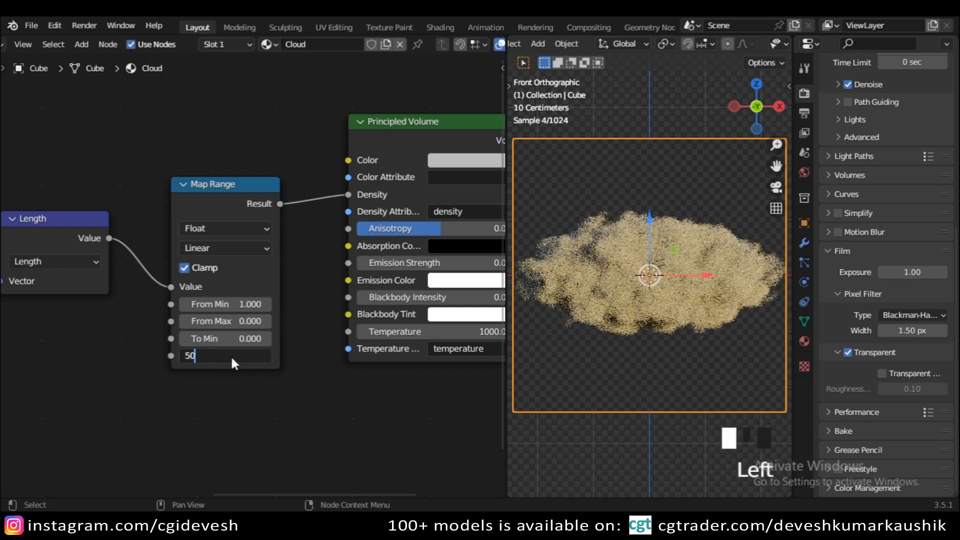
{"action": "key", "text": "Return"}
Set the Principled Volume's Color to pure white, with red, green and blue at 1
{"action": "middle_click_drag", "start_coordinate": [272, 395], "coordinate": [94, 457]}
{"action": "left_click", "coordinate": [300, 228]}
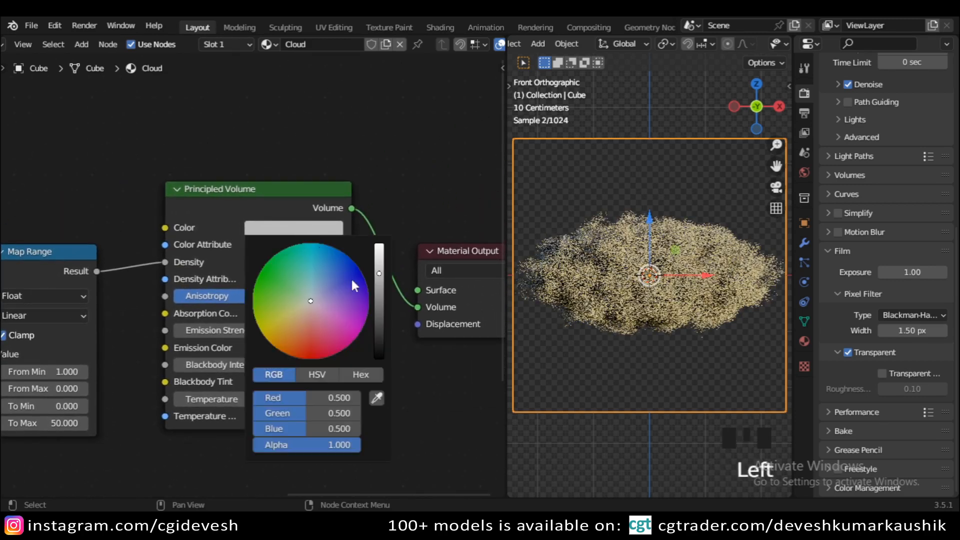
{"action": "left_click_drag", "start_coordinate": [384, 273], "coordinate": [380, 244]}
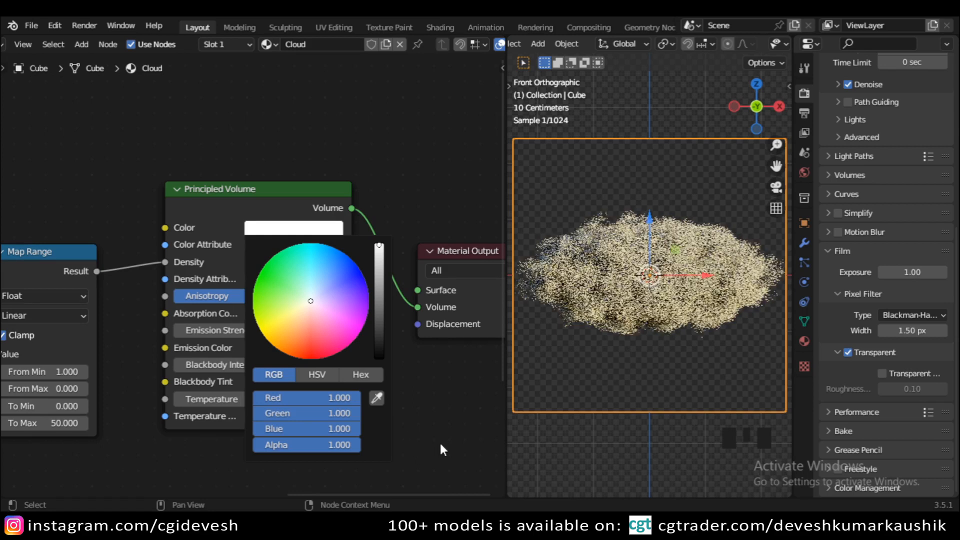
Switch the Noise Texture to 4D and set its W value to -18.8 to vary the cloud's shape
{"action": "scroll", "coordinate": [181, 394], "scroll_direction": "down", "scroll_amount": 7}
{"action": "middle_click_drag", "start_coordinate": [74, 424], "coordinate": [390, 350]}
{"action": "middle_click_drag", "start_coordinate": [241, 377], "coordinate": [326, 335]}
{"action": "scroll", "coordinate": [326, 335], "scroll_direction": "up", "scroll_amount": 8}
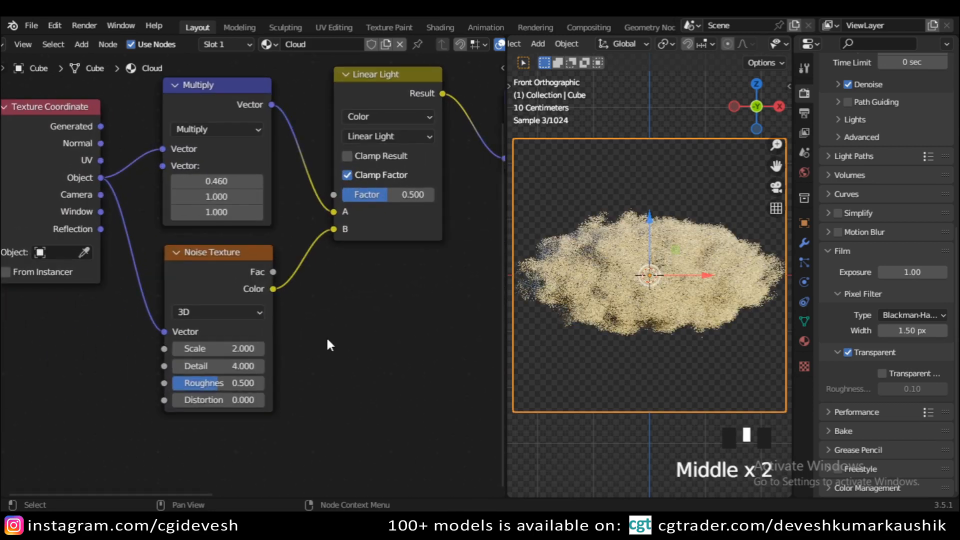
{"action": "left_click", "coordinate": [211, 304]}
{"action": "left_click", "coordinate": [212, 382]}
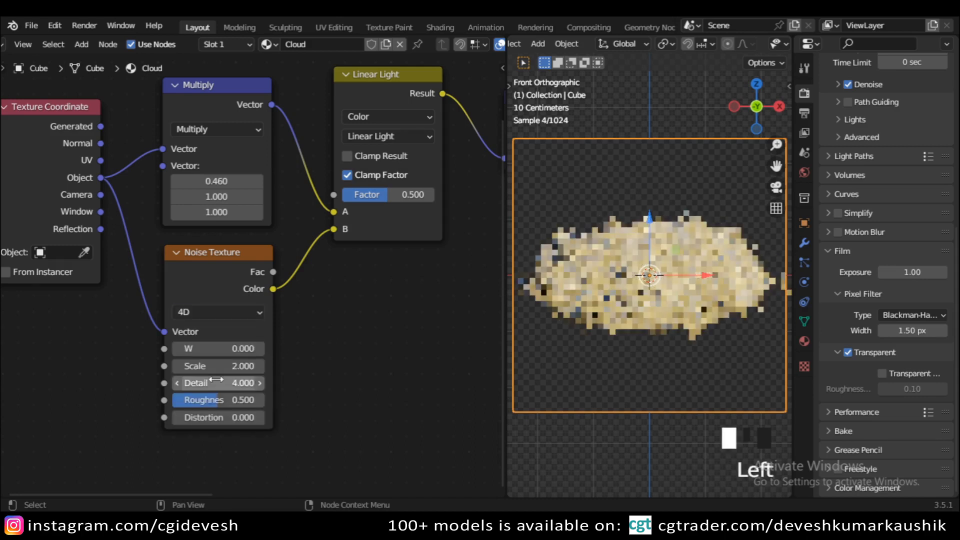
{"action": "left_click_drag", "start_coordinate": [236, 348], "coordinate": [142, 348]}
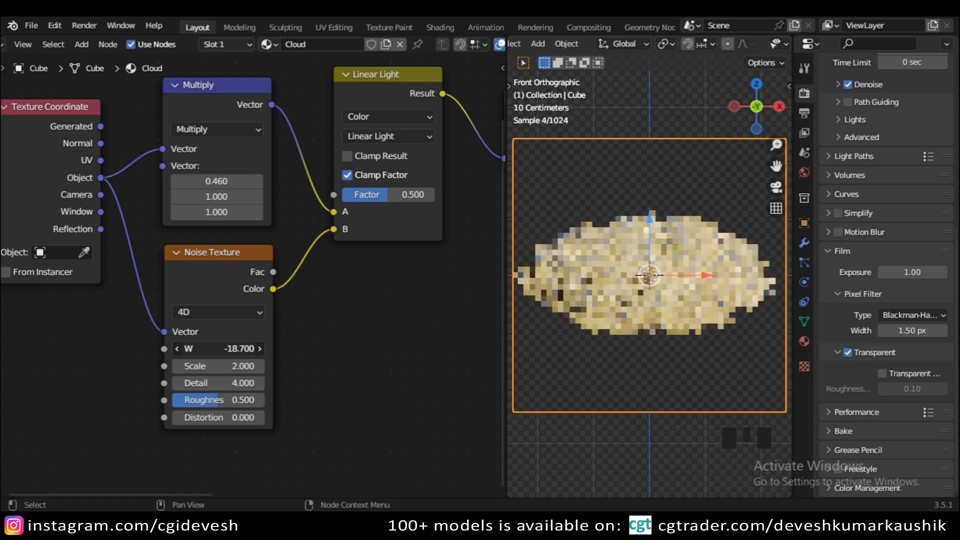
{"action": "left_click", "coordinate": [177, 348]}
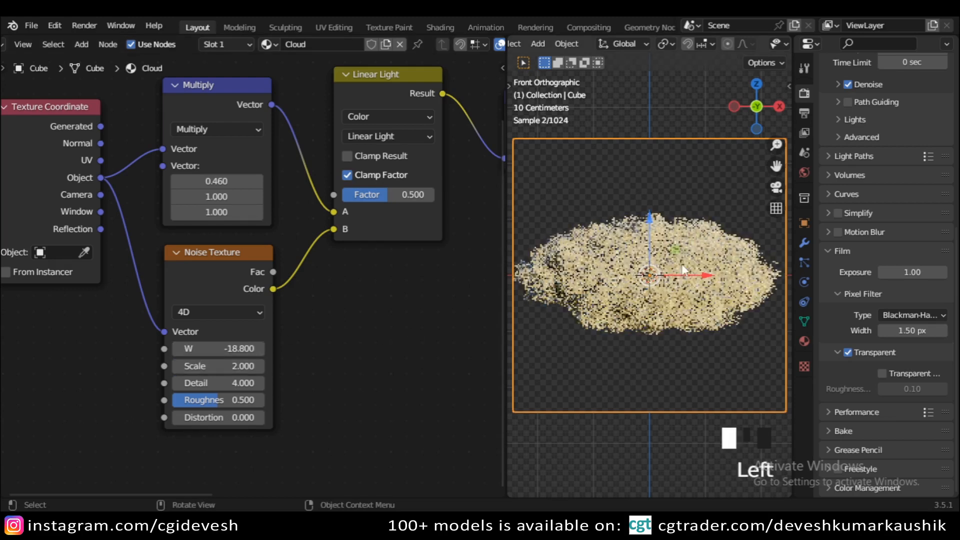
Examine the finished cloud node chain from Texture Coordinate through Principled Volume to Material Output
{"action": "scroll", "coordinate": [327, 324], "scroll_direction": "down", "scroll_amount": 4}
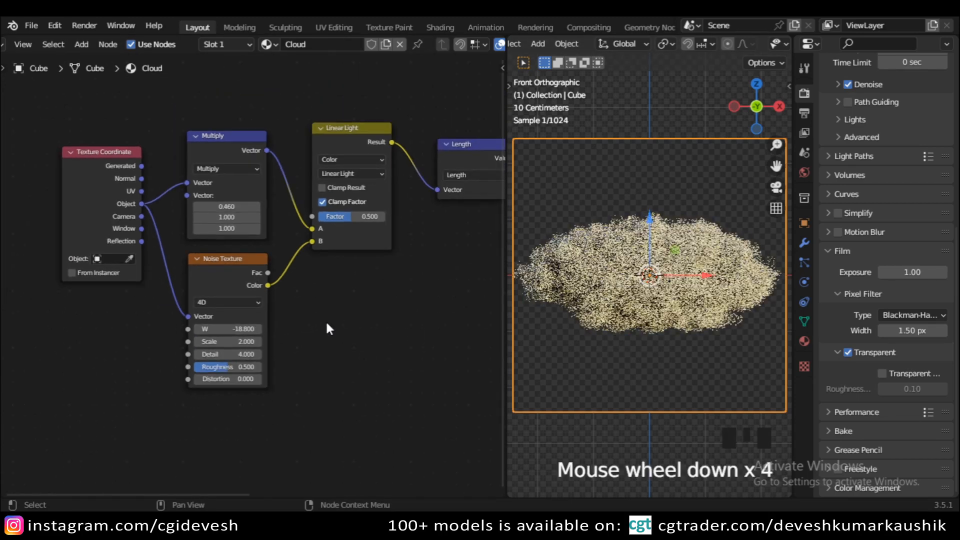
{"action": "scroll", "coordinate": [332, 327], "scroll_direction": "up", "scroll_amount": 2}
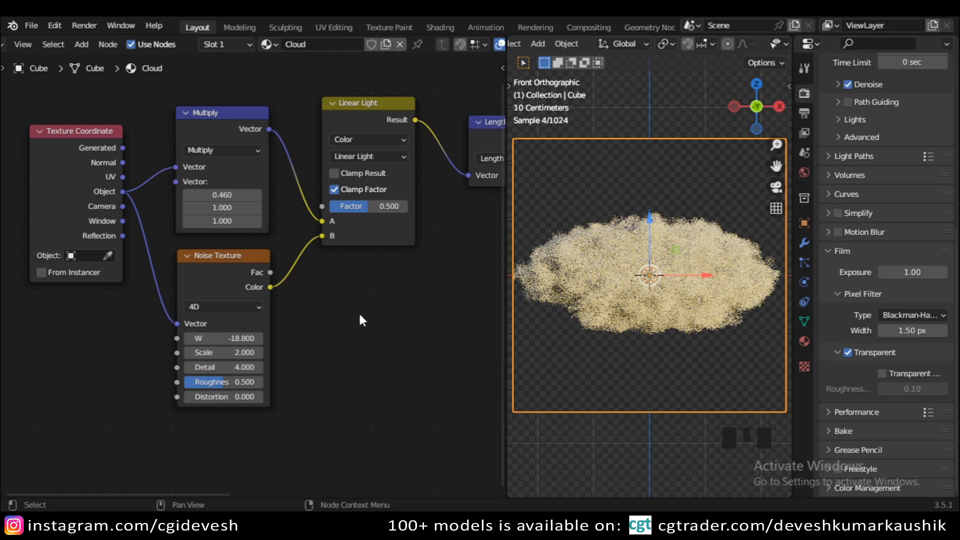
{"action": "scroll", "coordinate": [358, 314], "scroll_direction": "down", "scroll_amount": 2}
{"action": "scroll", "coordinate": [331, 330], "scroll_direction": "up", "scroll_amount": 2}
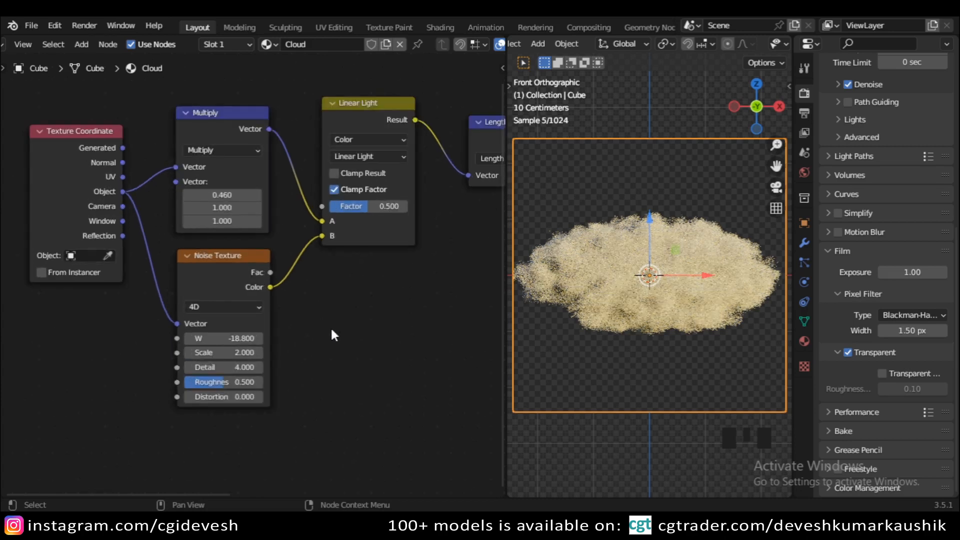
{"action": "middle_click_drag", "start_coordinate": [331, 330], "coordinate": [367, 369]}
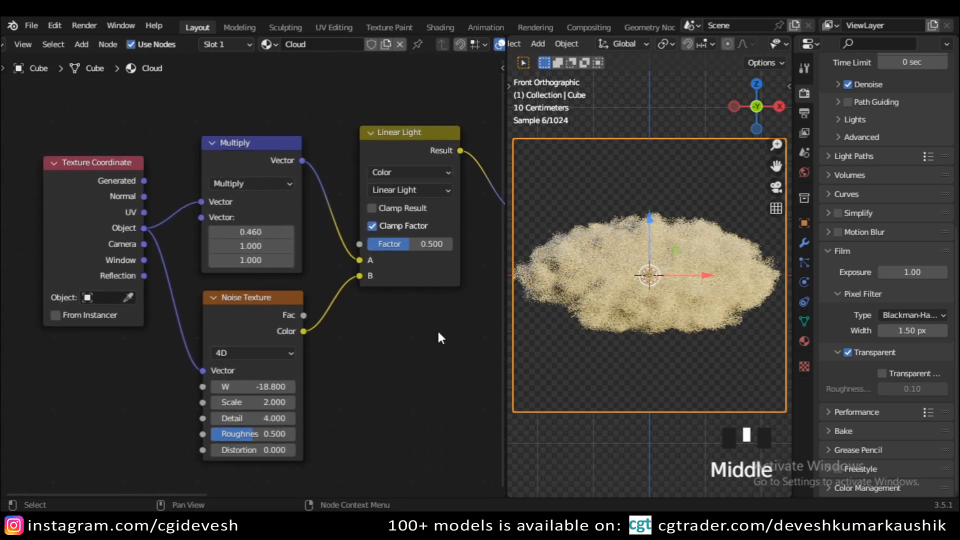
{"action": "scroll", "coordinate": [439, 335], "scroll_direction": "up", "scroll_amount": 1}
{"action": "middle_click_drag", "start_coordinate": [440, 335], "coordinate": [229, 415]}
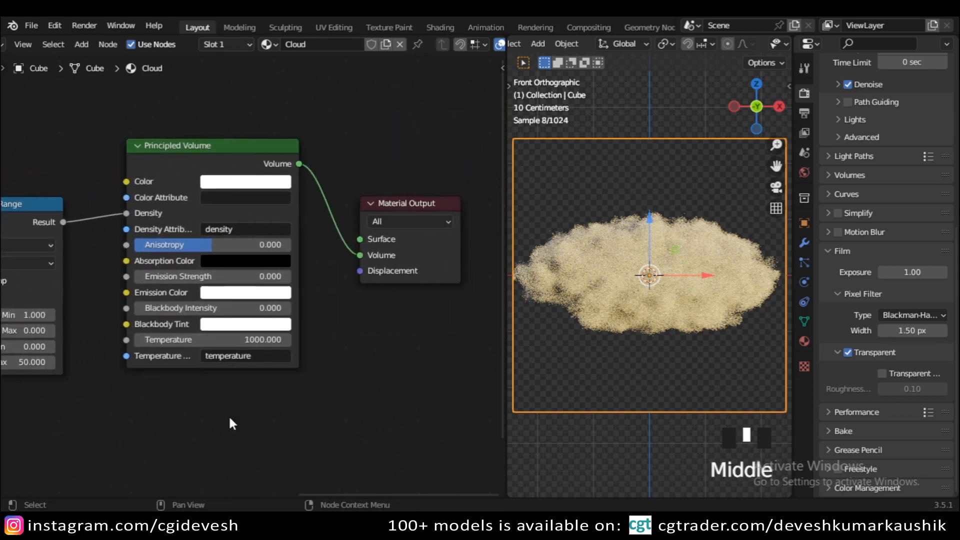
{"action": "scroll", "coordinate": [229, 413], "scroll_direction": "down", "scroll_amount": 5}
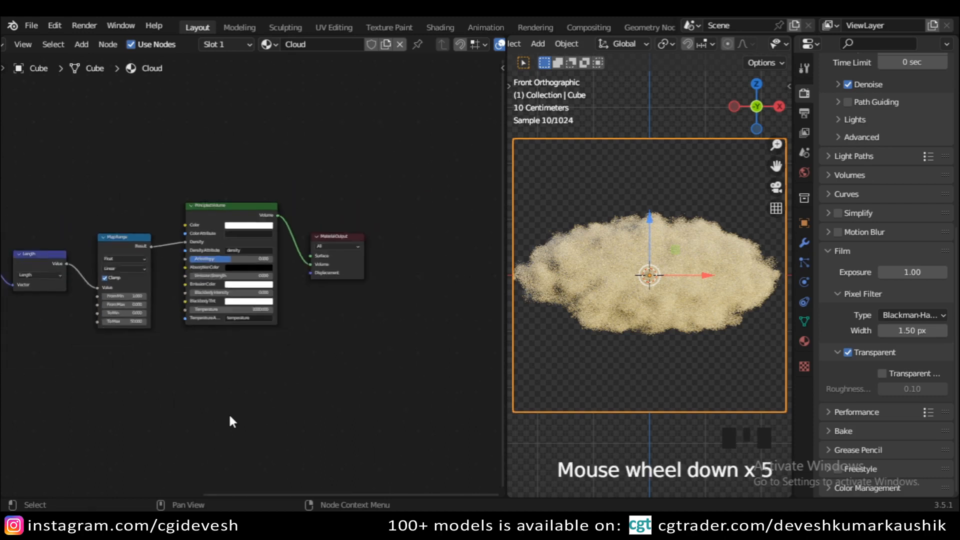
{"action": "middle_click_drag", "start_coordinate": [160, 393], "coordinate": [347, 341]}
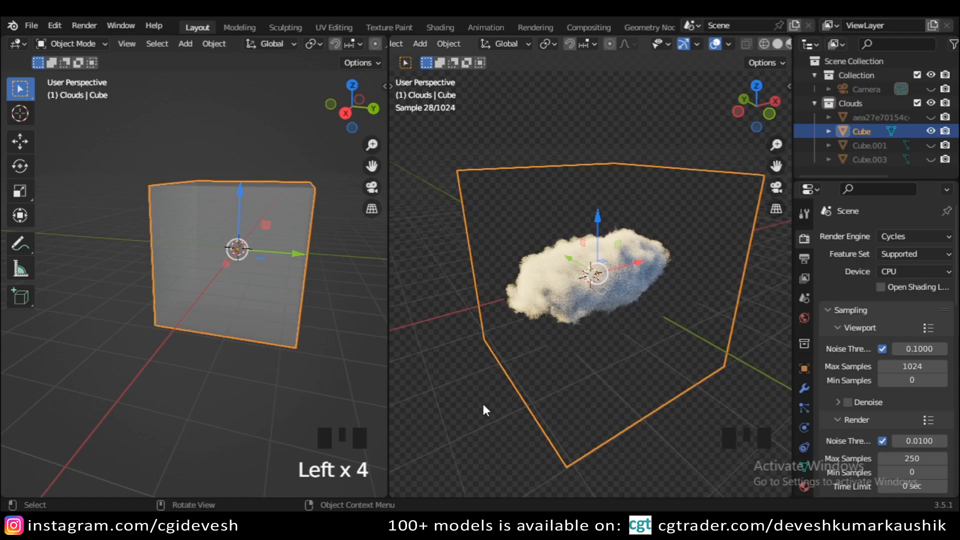
Deselect the cube and switch the cloud viewport to solid shading
{"action": "middle_click_drag", "start_coordinate": [478, 406], "coordinate": [528, 395]}
{"action": "scroll", "coordinate": [585, 360], "scroll_direction": "down", "scroll_amount": 2}
{"action": "scroll", "coordinate": [587, 367], "scroll_direction": "down", "scroll_amount": 2}
{"action": "left_click", "coordinate": [646, 391]}
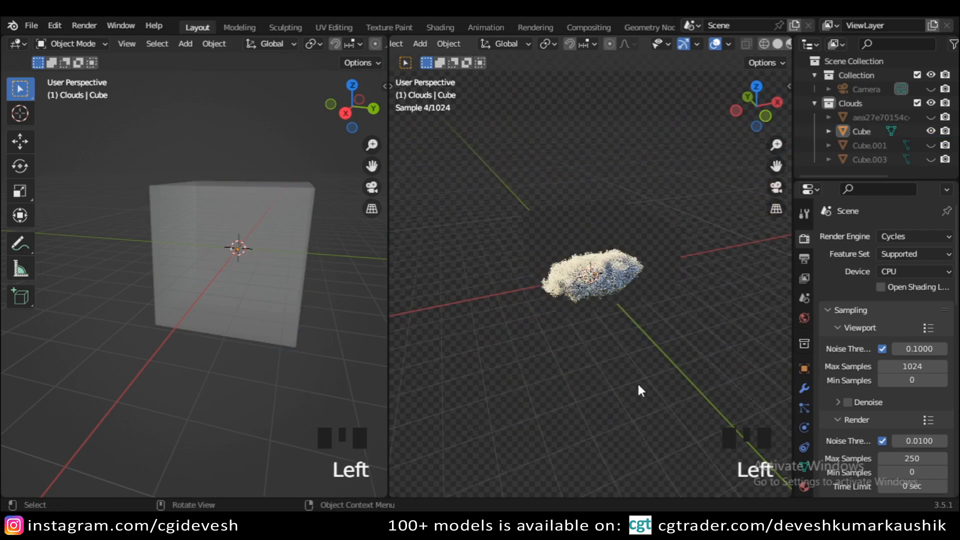
{"action": "scroll", "coordinate": [766, 43], "scroll_direction": "down", "scroll_amount": 5}
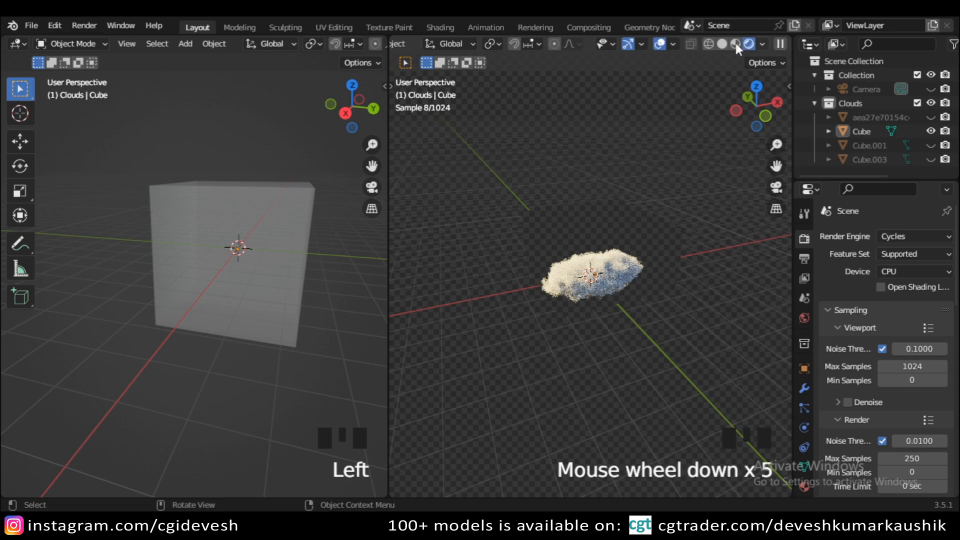
{"action": "left_click", "coordinate": [723, 45]}
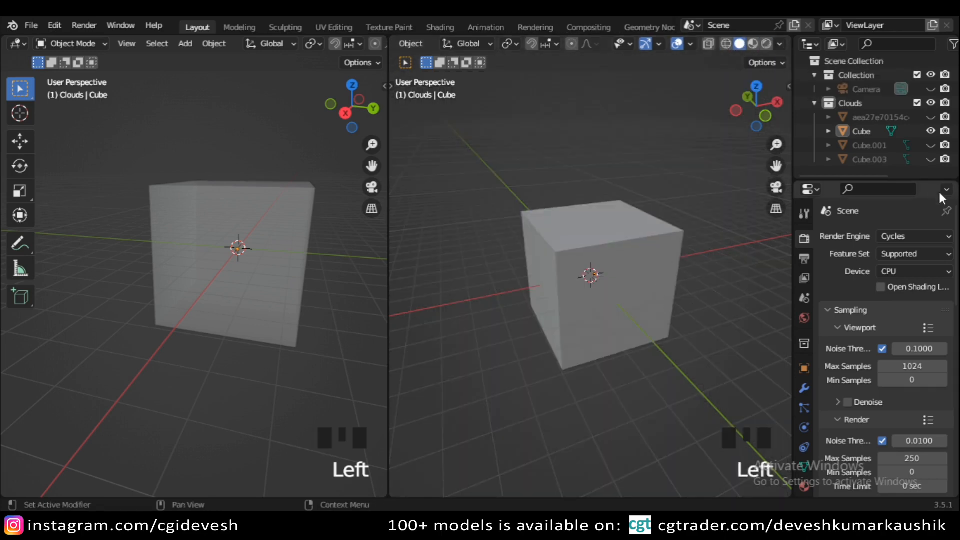
Unhide Cube.001 and Cube.003 in the Clouds collection
{"action": "scroll", "coordinate": [704, 283], "scroll_direction": "up", "scroll_amount": 2}
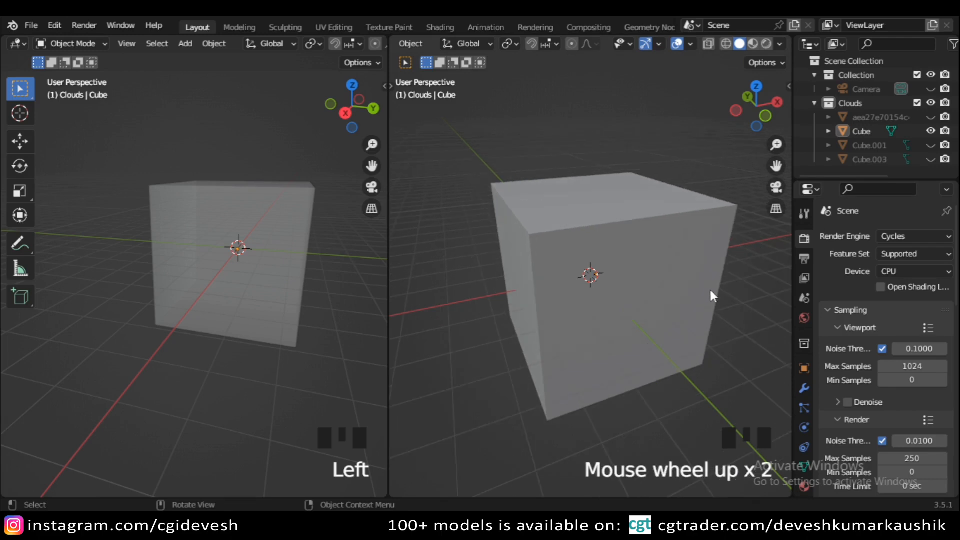
{"action": "left_click", "coordinate": [931, 145]}
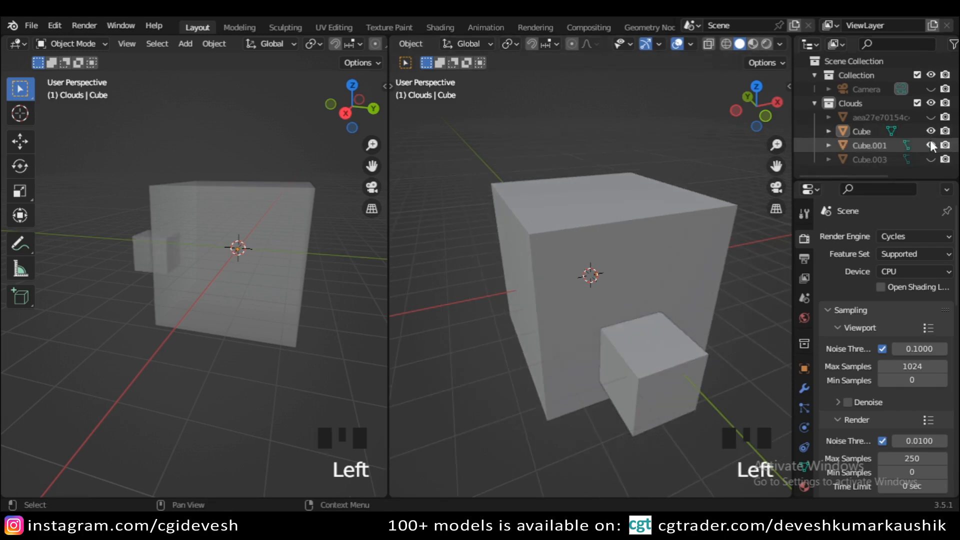
{"action": "scroll", "coordinate": [625, 390], "scroll_direction": "down", "scroll_amount": 1}
{"action": "middle_click_drag", "start_coordinate": [624, 385], "coordinate": [670, 345]}
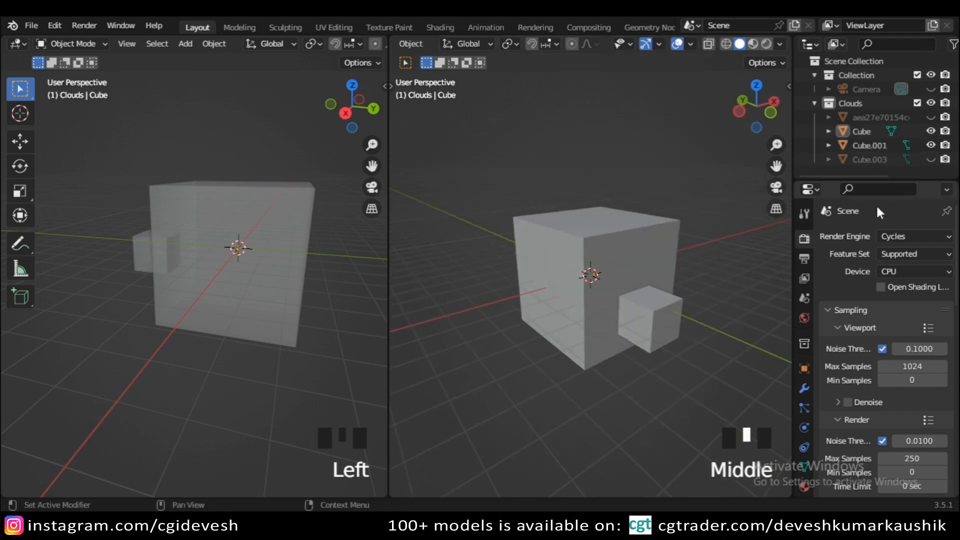
{"action": "left_click", "coordinate": [930, 159]}
Switch the cloud viewport back to rendered shading and view all three clouds from above
{"action": "left_click", "coordinate": [766, 44]}
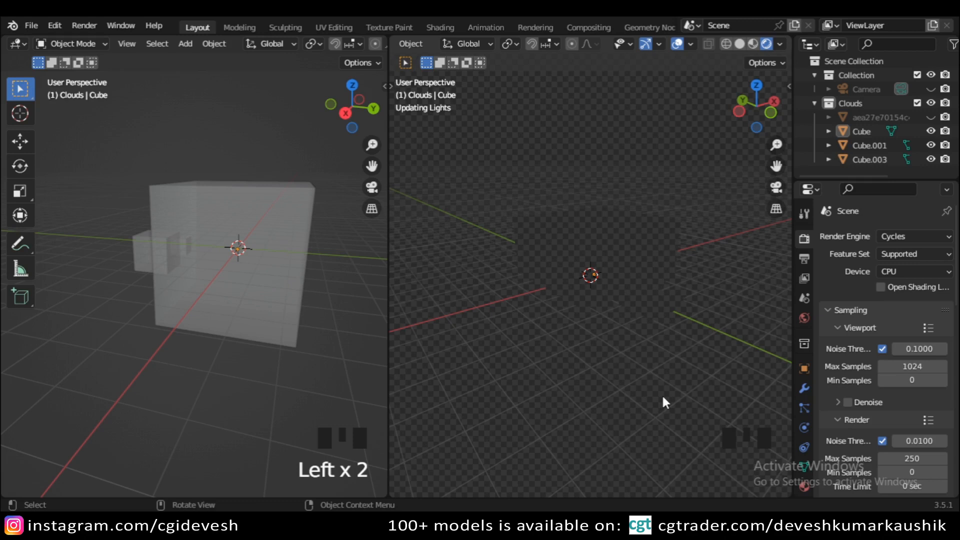
{"action": "scroll", "coordinate": [682, 379], "scroll_direction": "up", "scroll_amount": 2}
{"action": "middle_click_drag", "start_coordinate": [682, 378], "coordinate": [704, 415]}
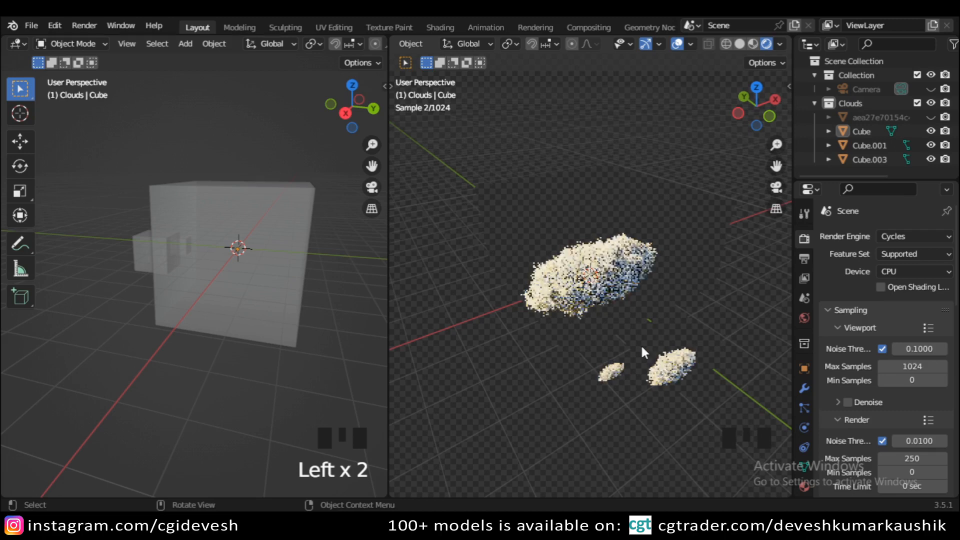
Select the large cloud cube and change the plain 3D viewport beside the rendered view into a Shader Editor
{"action": "left_click", "coordinate": [16, 43]}
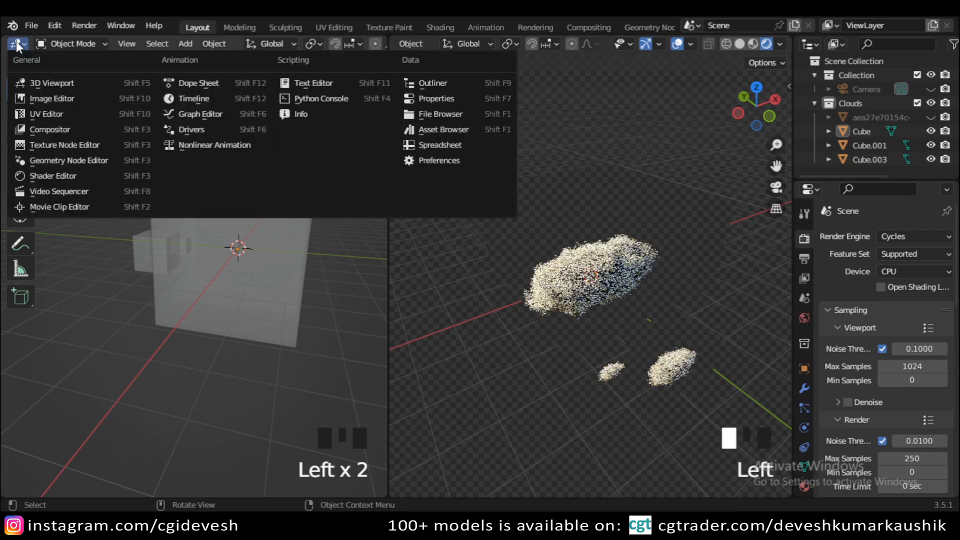
{"action": "left_click", "coordinate": [593, 276]}
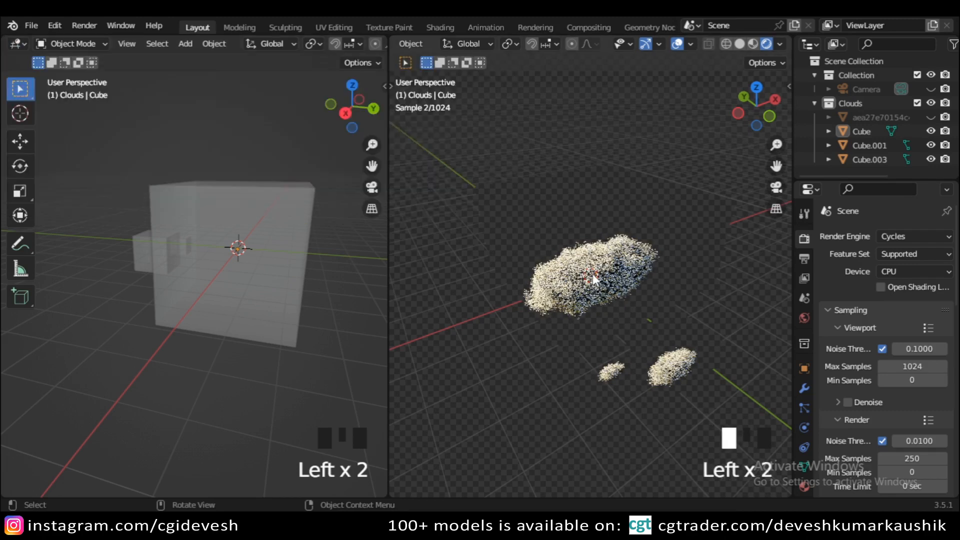
{"action": "left_click", "coordinate": [16, 44]}
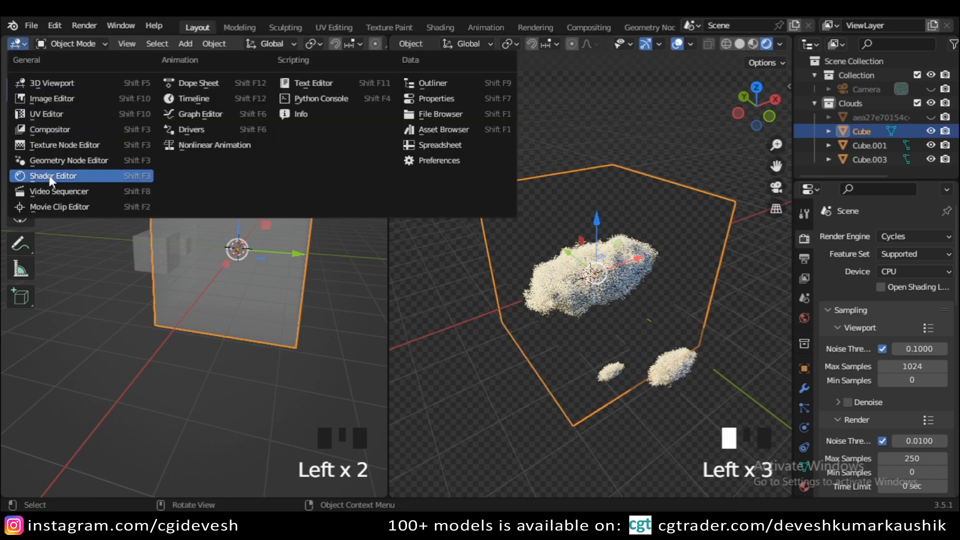
{"action": "left_click", "coordinate": [49, 175]}
{"action": "scroll", "coordinate": [185, 296], "scroll_direction": "down", "scroll_amount": 2}
{"action": "scroll", "coordinate": [185, 296], "scroll_direction": "down", "scroll_amount": 10}
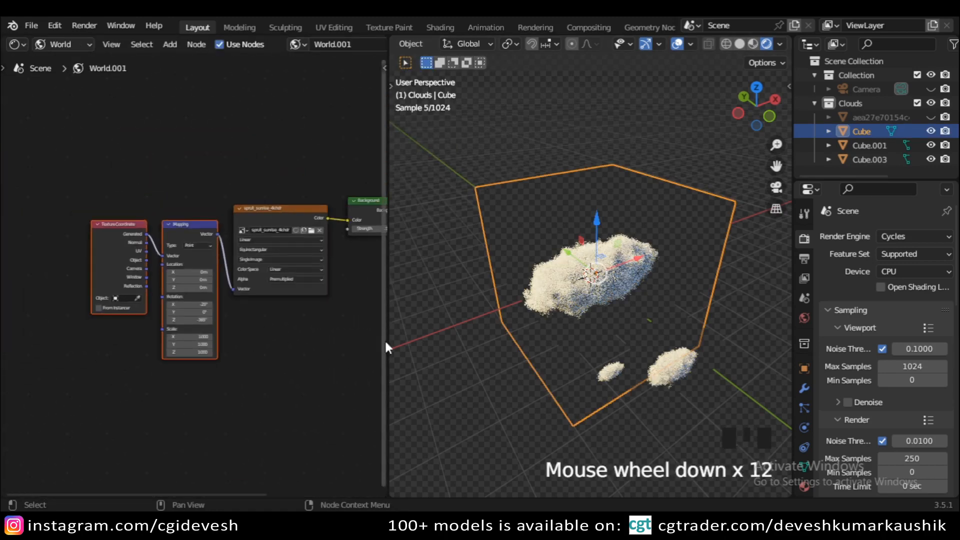
Switch the Shader Editor from World to Object nodes and show the cube's whole cloud material chain
{"action": "left_click", "coordinate": [56, 44]}
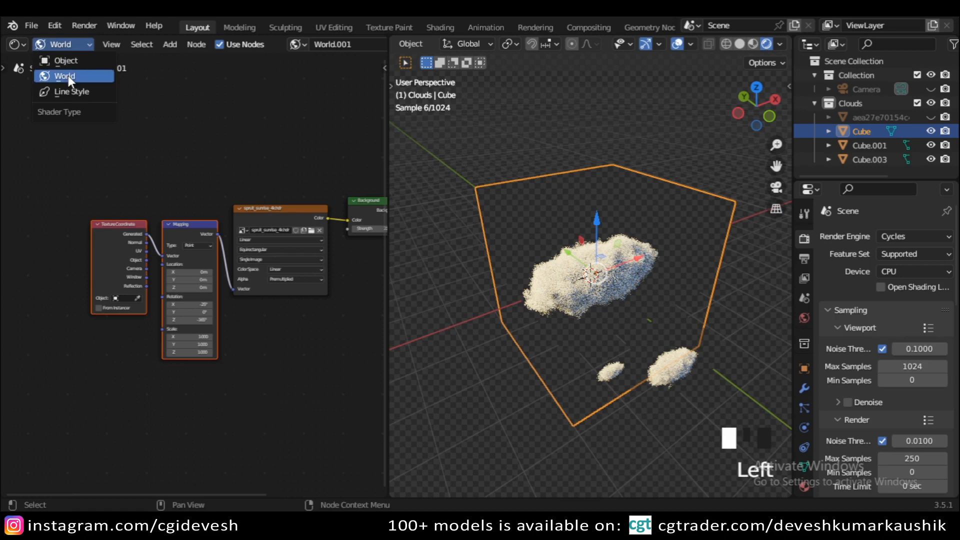
{"action": "left_click", "coordinate": [67, 45]}
{"action": "left_click", "coordinate": [65, 60]}
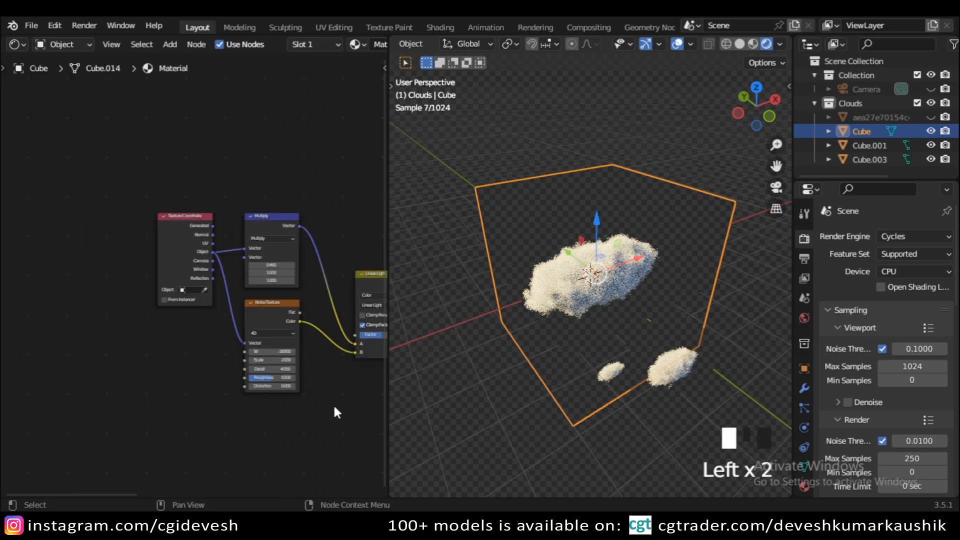
{"action": "middle_click_drag", "start_coordinate": [334, 407], "coordinate": [275, 394]}
{"action": "middle_click_drag", "start_coordinate": [329, 407], "coordinate": [200, 397]}
{"action": "scroll", "coordinate": [220, 383], "scroll_direction": "down", "scroll_amount": 3}
{"action": "scroll", "coordinate": [259, 362], "scroll_direction": "down", "scroll_amount": 7}
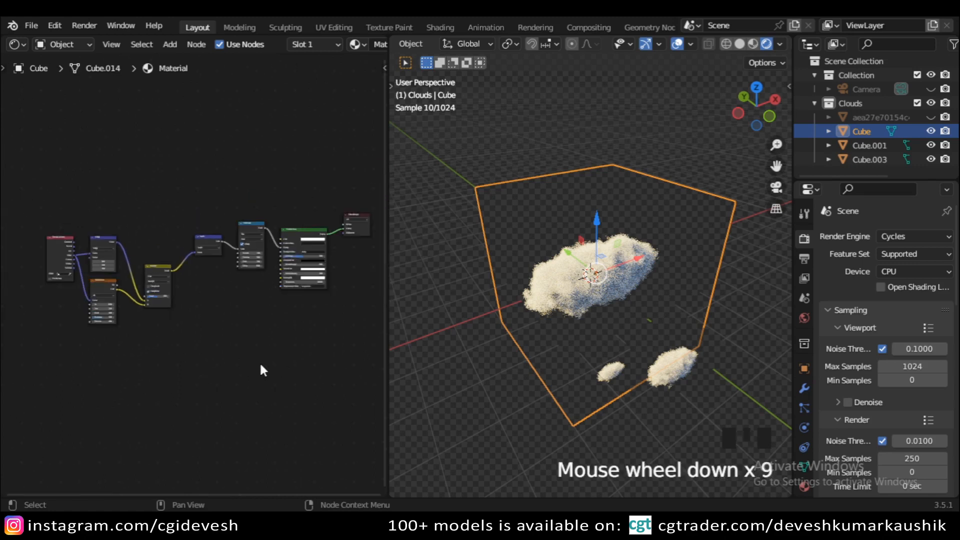
{"action": "scroll", "coordinate": [265, 361], "scroll_direction": "up", "scroll_amount": 2}
{"action": "middle_click_drag", "start_coordinate": [274, 360], "coordinate": [252, 374]}
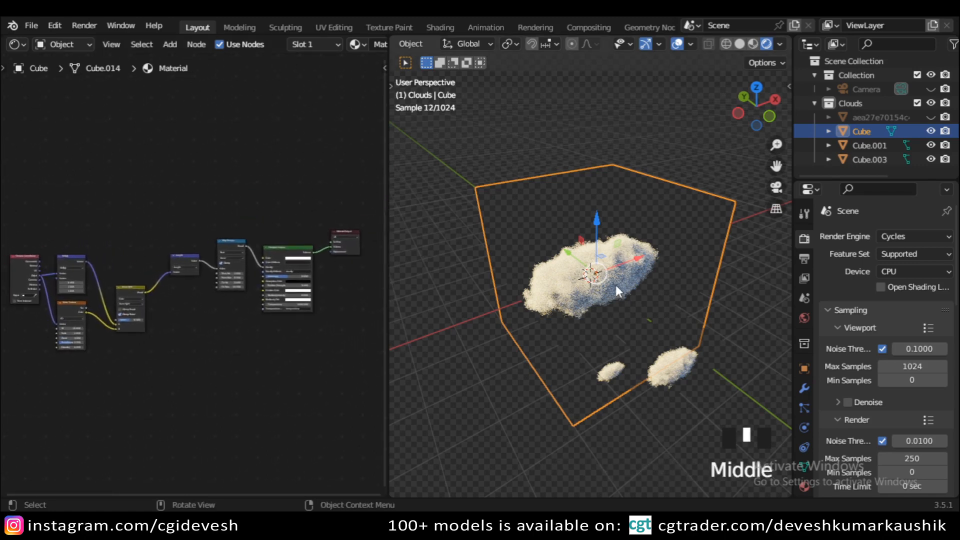
Switch the viewport to solid shading, unhide the background image plane in the Clouds collection, and select and frame it
{"action": "left_click", "coordinate": [739, 44]}
{"action": "left_click", "coordinate": [931, 116]}
{"action": "scroll", "coordinate": [615, 191], "scroll_direction": "down", "scroll_amount": 8}
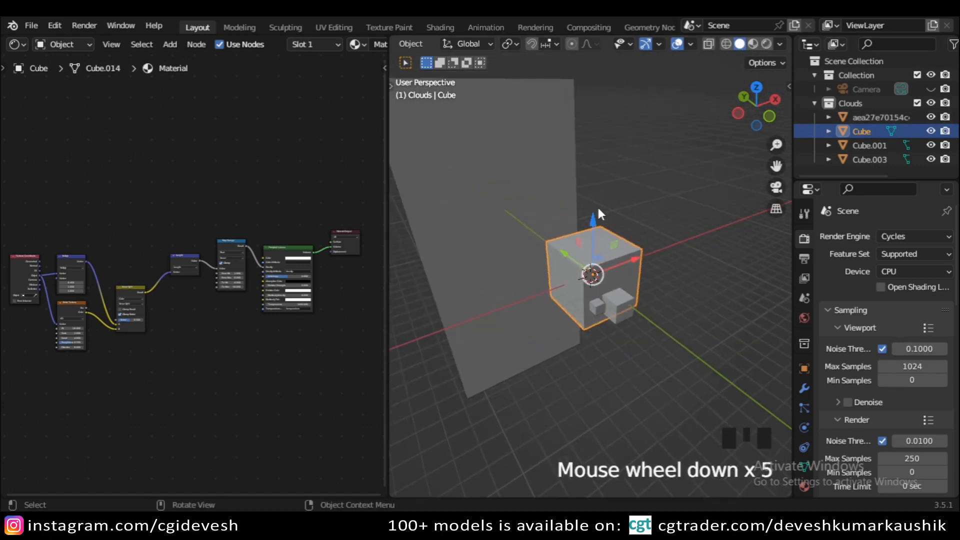
{"action": "left_click", "coordinate": [526, 209]}
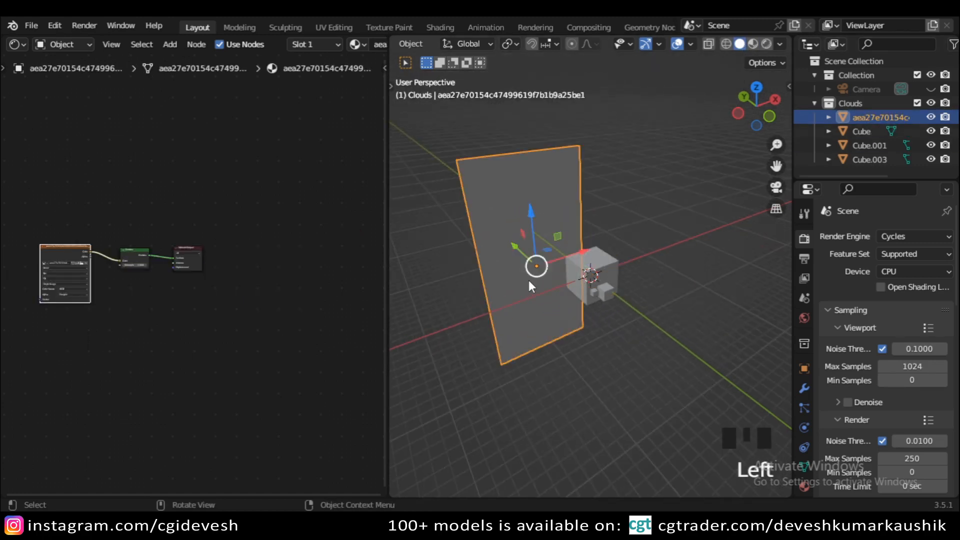
{"action": "key", "text": "KP_Decimal"}
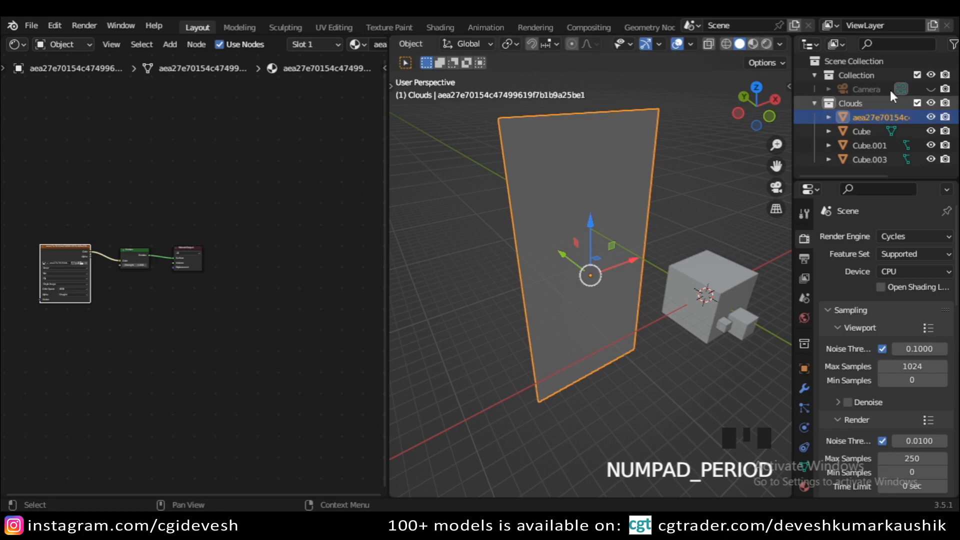
Switch the viewport to rendered shading and view the landscape image plane from both sides
{"action": "left_click", "coordinate": [767, 44]}
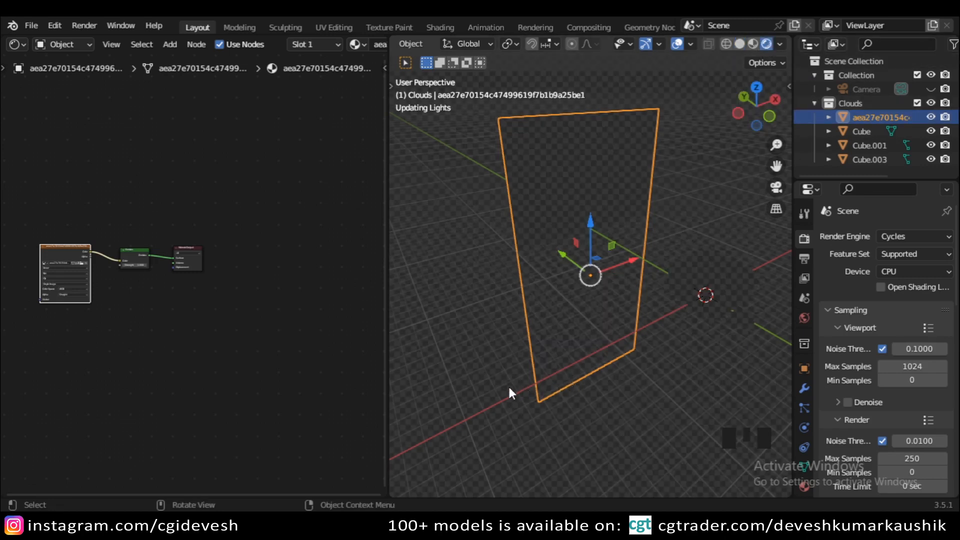
{"action": "scroll", "coordinate": [222, 335], "scroll_direction": "up", "scroll_amount": 2}
{"action": "scroll", "coordinate": [223, 335], "scroll_direction": "up", "scroll_amount": 2}
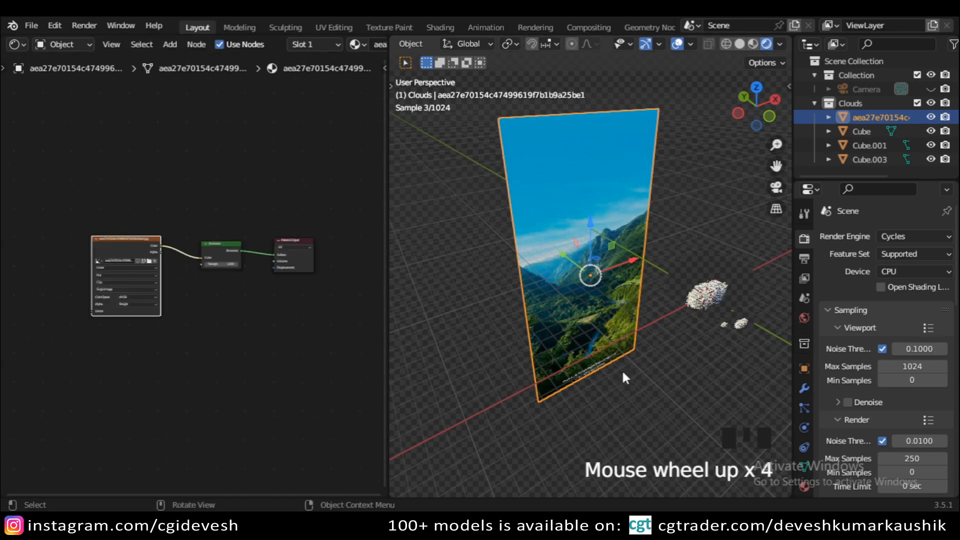
{"action": "middle_click_drag", "start_coordinate": [622, 369], "coordinate": [632, 352]}
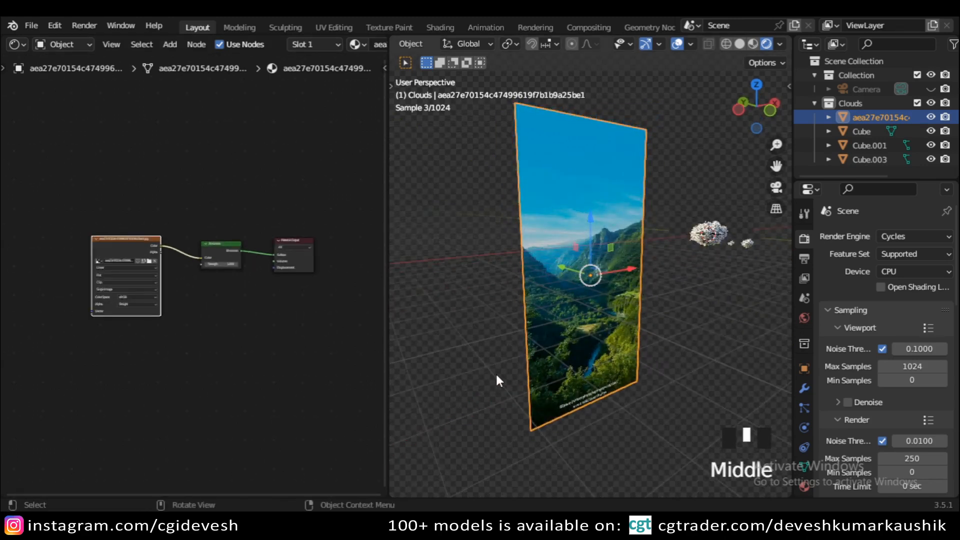
{"action": "middle_click_drag", "start_coordinate": [497, 375], "coordinate": [684, 386]}
Examine the image plane's material nodes: Image Texture, Emission and Material Output
{"action": "scroll", "coordinate": [157, 315], "scroll_direction": "up", "scroll_amount": 10}
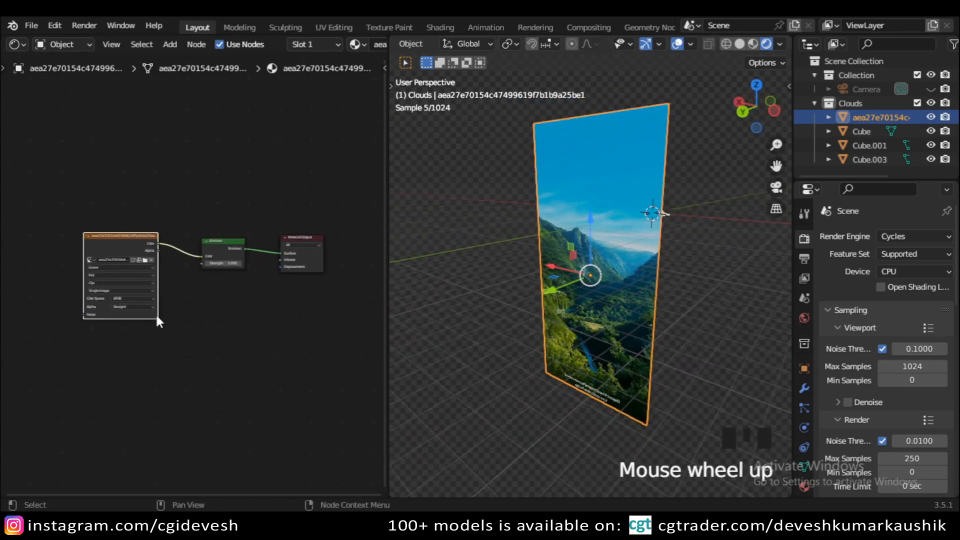
{"action": "scroll", "coordinate": [310, 328], "scroll_direction": "up", "scroll_amount": 2}
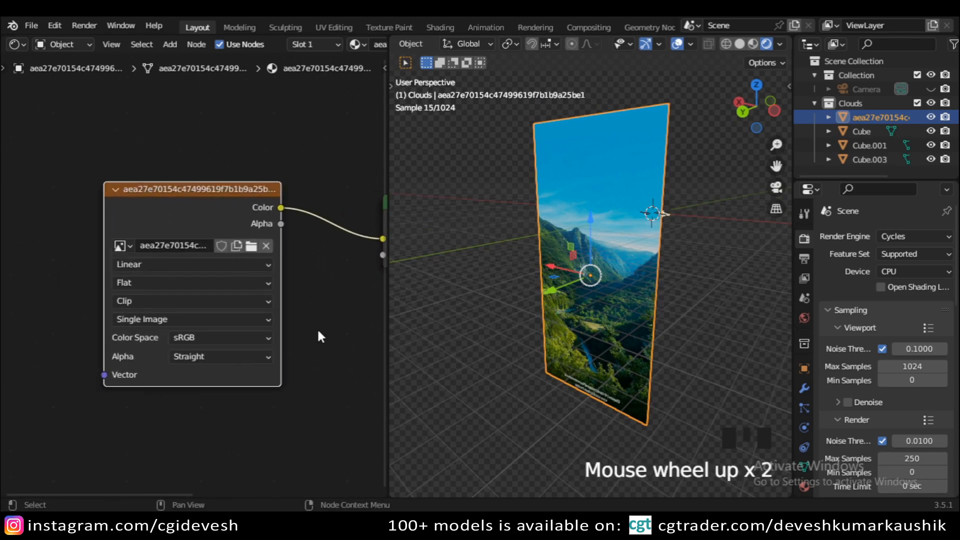
{"action": "middle_click_drag", "start_coordinate": [320, 340], "coordinate": [172, 369]}
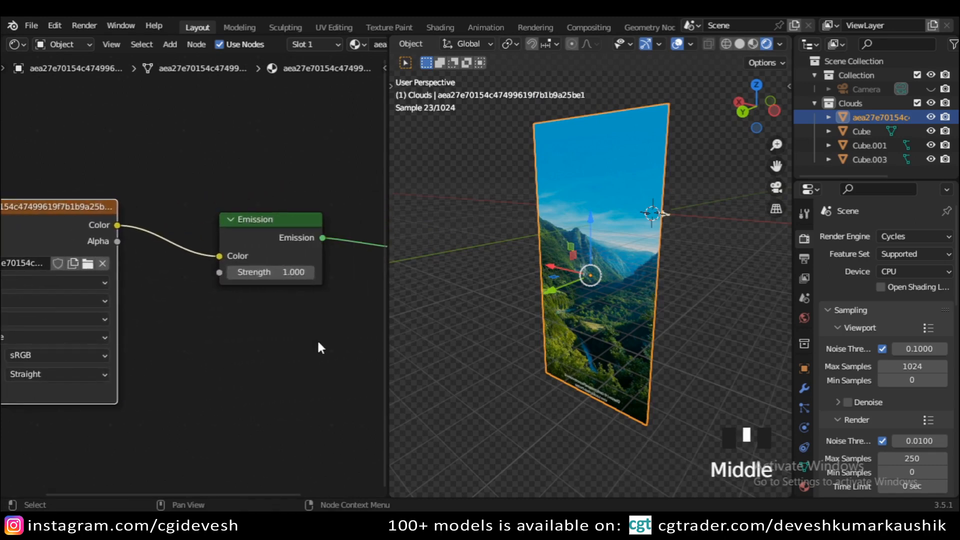
{"action": "middle_click_drag", "start_coordinate": [320, 348], "coordinate": [227, 253]}
{"action": "scroll", "coordinate": [110, 340], "scroll_direction": "down", "scroll_amount": 6}
{"action": "scroll", "coordinate": [110, 339], "scroll_direction": "down", "scroll_amount": 3}
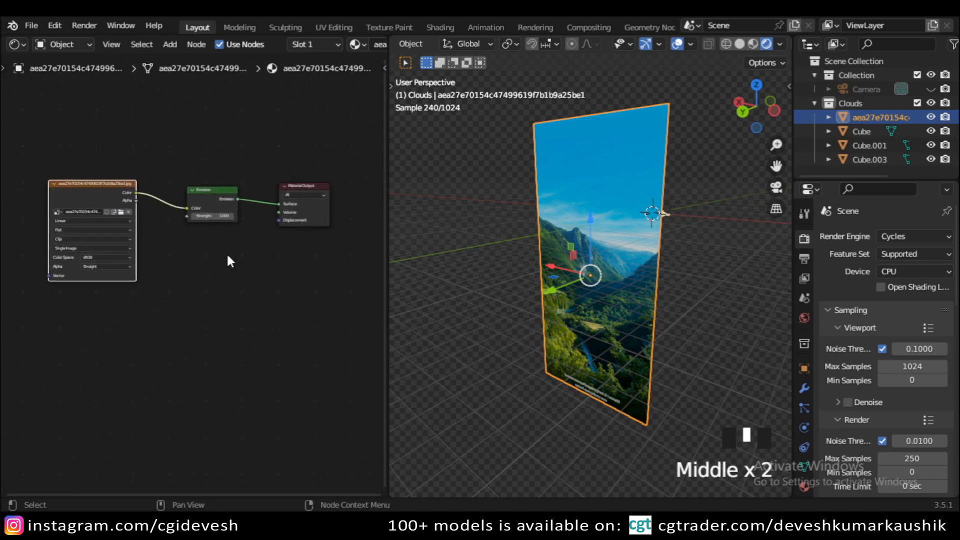
Add a spare Image Texture node below the Emission node in the image plane's material
{"action": "scroll", "coordinate": [227, 256], "scroll_direction": "up", "scroll_amount": 1}
{"action": "left_click", "coordinate": [235, 259]}
{"action": "key", "text": "shift+a"}
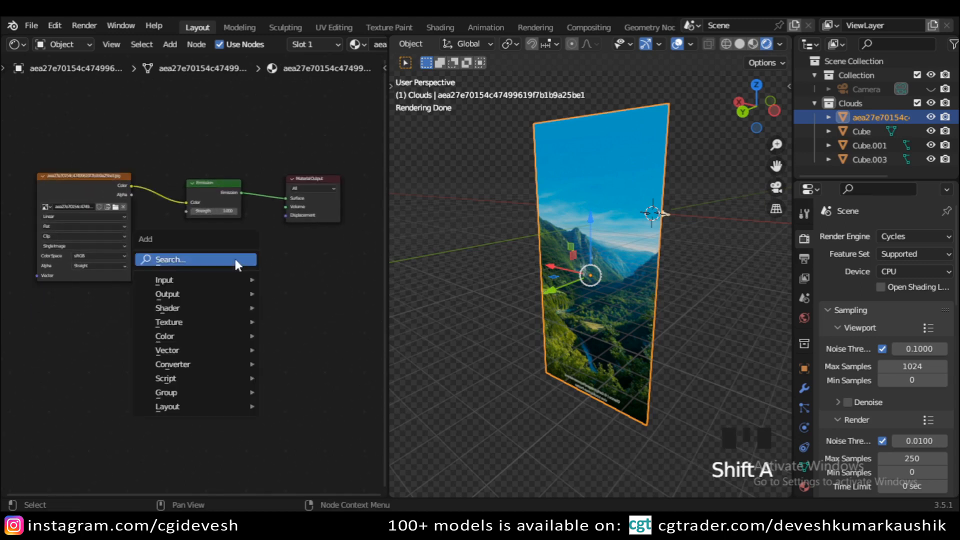
{"action": "left_click", "coordinate": [234, 257]}
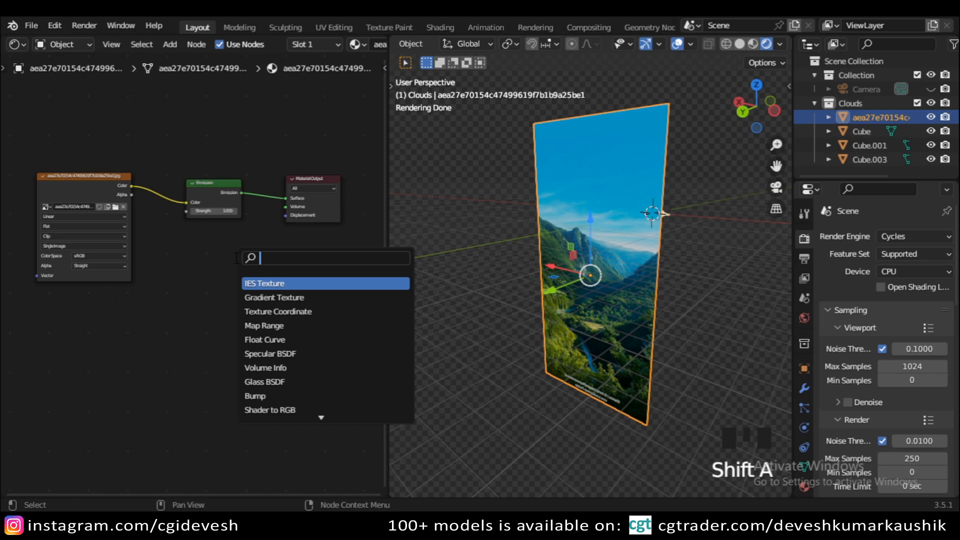
{"action": "type", "text": "ima"}
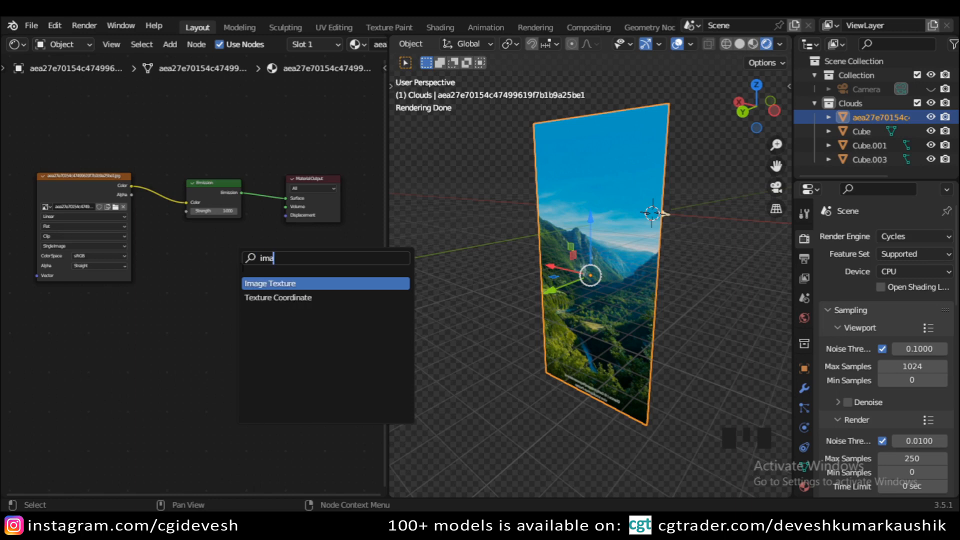
{"action": "left_click", "coordinate": [270, 283]}
{"action": "scroll", "coordinate": [262, 290], "scroll_direction": "up", "scroll_amount": 5}
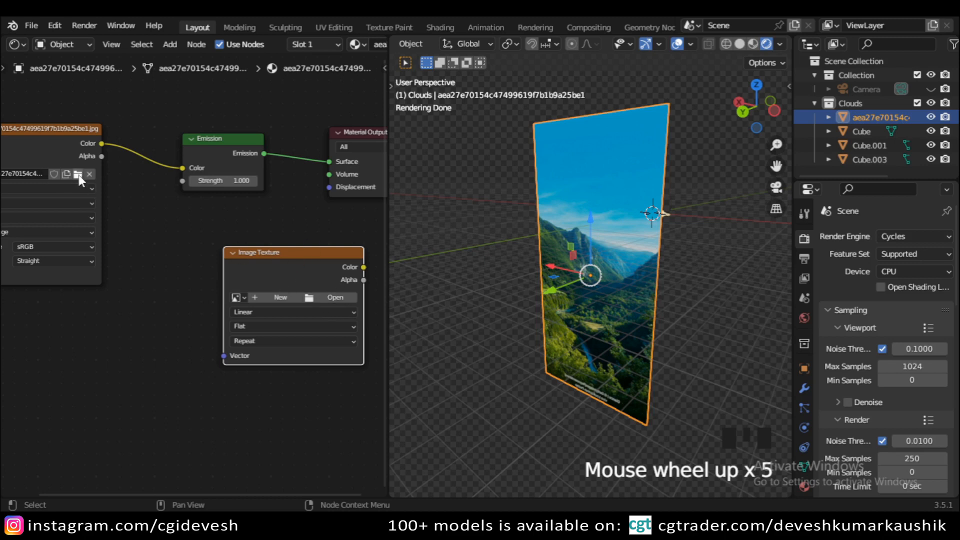
Delete the unconnected Image Texture node from the image plane's material
{"action": "left_click", "coordinate": [130, 290]}
{"action": "left_click", "coordinate": [280, 255]}
{"action": "key", "text": "Delete"}
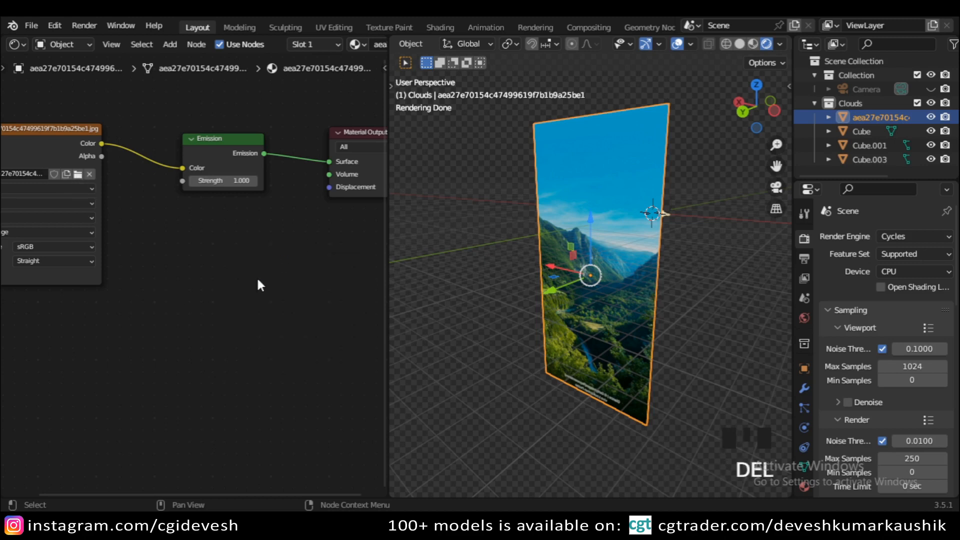
{"action": "scroll", "coordinate": [258, 284], "scroll_direction": "down", "scroll_amount": 6}
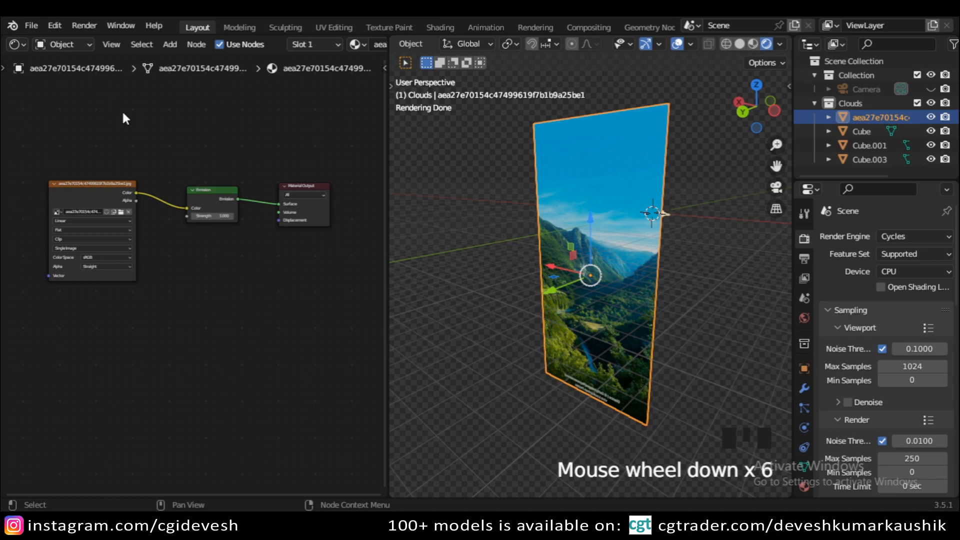
Switch the viewport to solid shading, unhide the Camera in the Collection and select it in the scene
{"action": "scroll", "coordinate": [682, 330], "scroll_direction": "down", "scroll_amount": 4}
{"action": "middle_click_drag", "start_coordinate": [682, 322], "coordinate": [655, 300]}
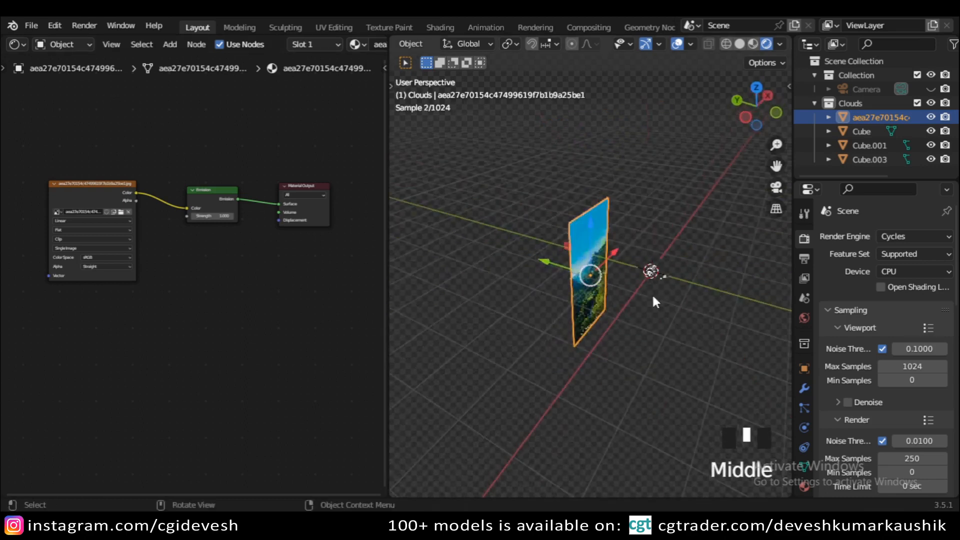
{"action": "left_click", "coordinate": [739, 43]}
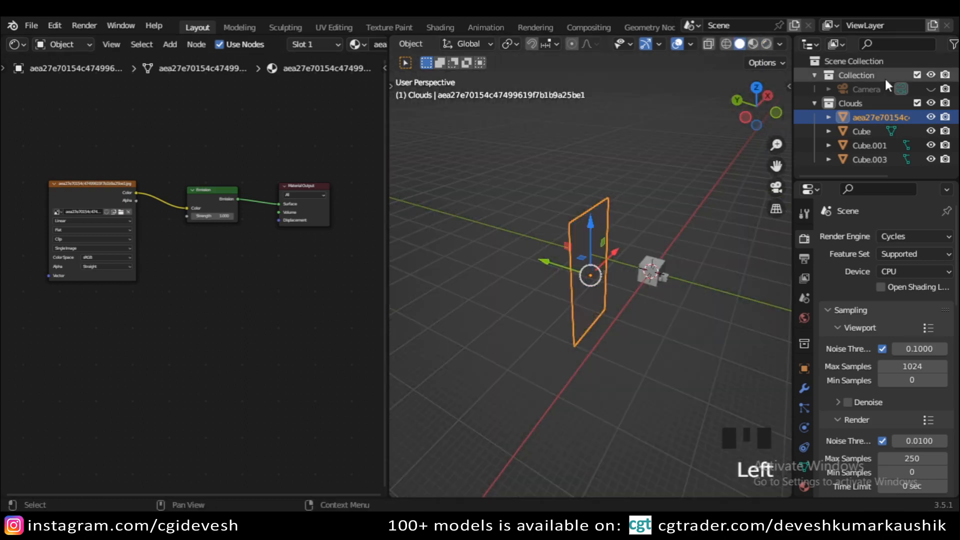
{"action": "left_click", "coordinate": [929, 89]}
{"action": "scroll", "coordinate": [691, 274], "scroll_direction": "down", "scroll_amount": 3}
{"action": "scroll", "coordinate": [701, 289], "scroll_direction": "up", "scroll_amount": 5}
{"action": "middle_click_drag", "start_coordinate": [701, 289], "coordinate": [620, 390]}
{"action": "scroll", "coordinate": [570, 353], "scroll_direction": "up", "scroll_amount": 2}
{"action": "left_click", "coordinate": [610, 424]}
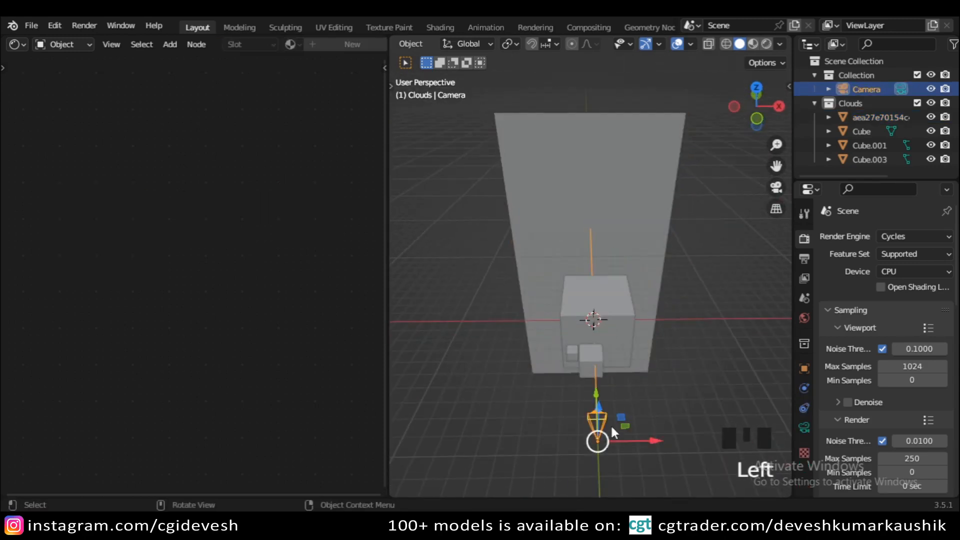
Look through the camera at the clouds in front of the image plane and switch the viewport to rendered shading
{"action": "scroll", "coordinate": [509, 416], "scroll_direction": "down", "scroll_amount": 2}
{"action": "middle_click_drag", "start_coordinate": [509, 416], "coordinate": [552, 407]}
{"action": "key", "text": "KP_0"}
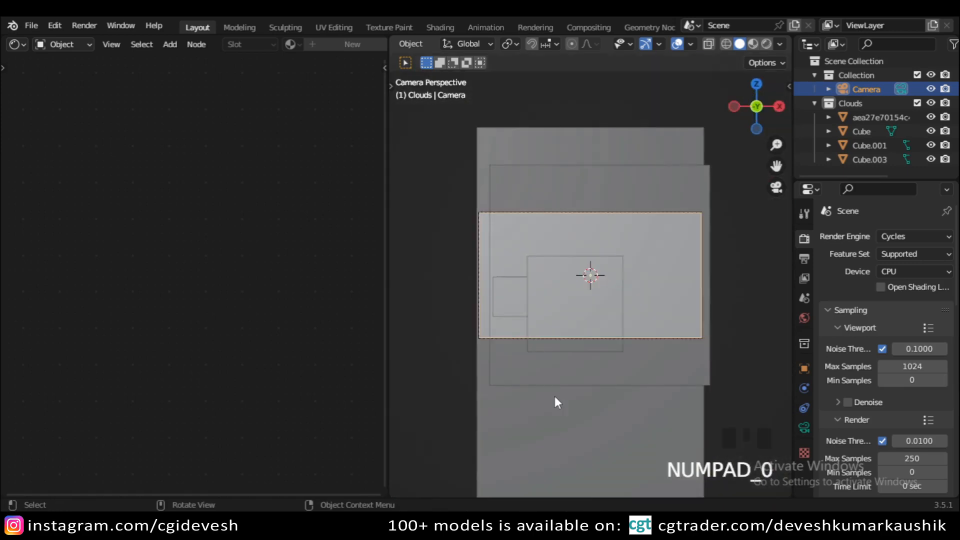
{"action": "scroll", "coordinate": [555, 397], "scroll_direction": "up", "scroll_amount": 3}
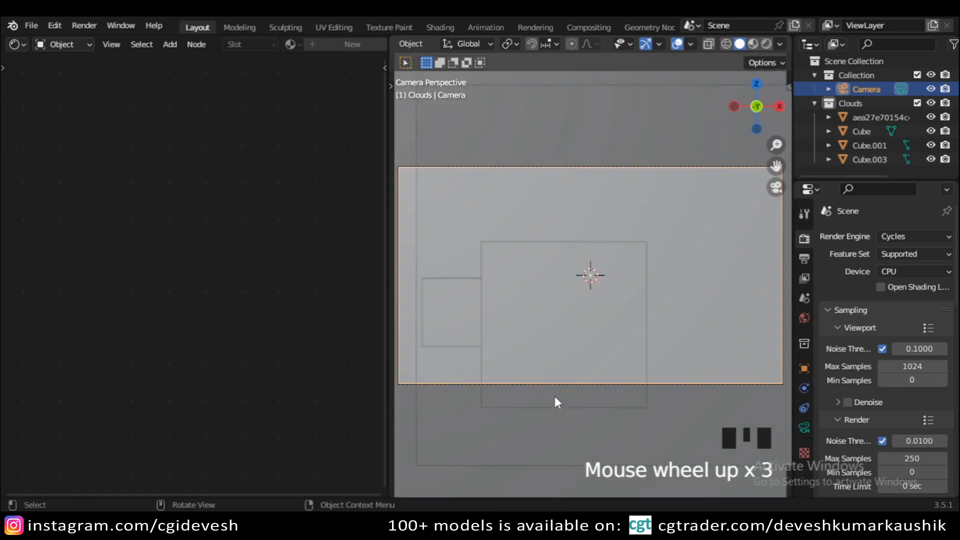
{"action": "scroll", "coordinate": [555, 397], "scroll_direction": "down", "scroll_amount": 1}
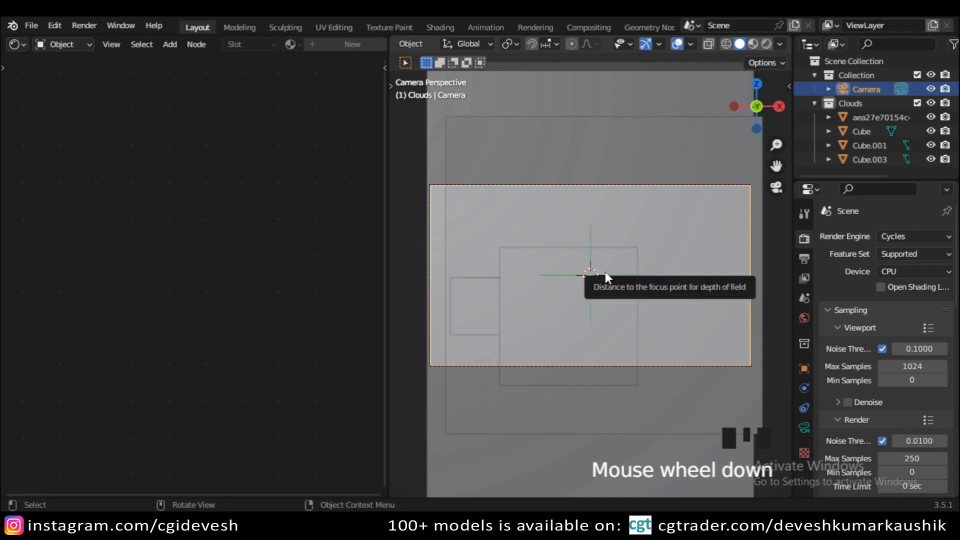
{"action": "left_click", "coordinate": [767, 44]}
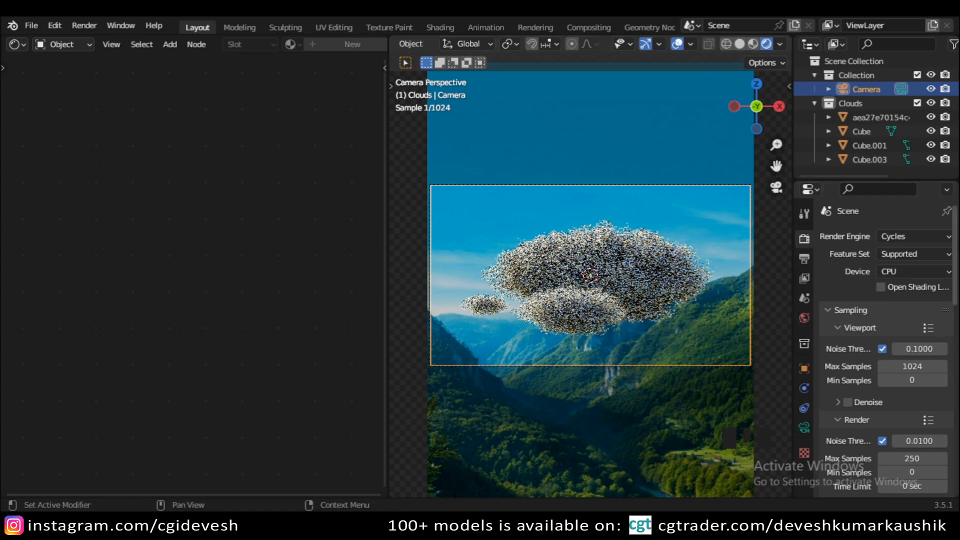
Turn off the Transparent film option in the render settings and view the scene with its world background from outside the camera
{"action": "left_click_drag", "start_coordinate": [955, 270], "coordinate": [955, 369]}
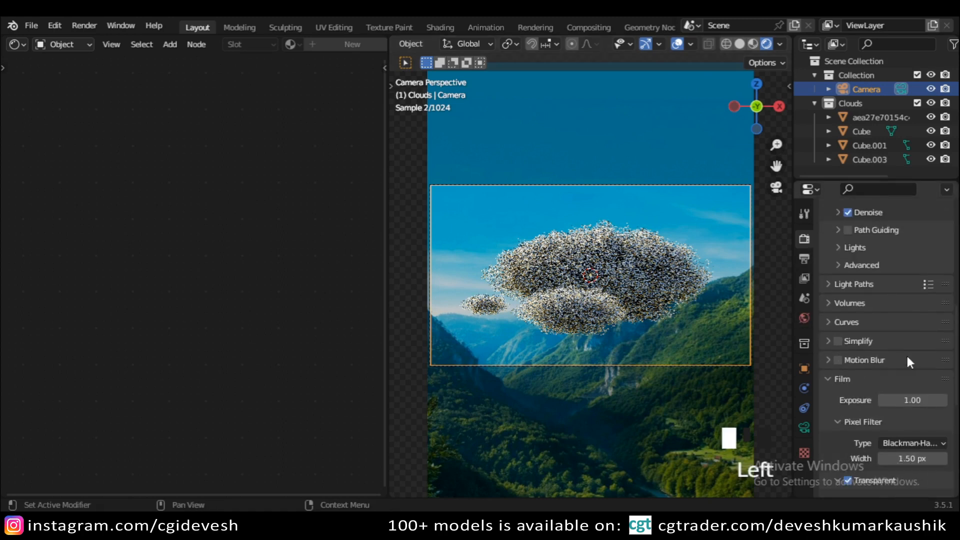
{"action": "scroll", "coordinate": [862, 434], "scroll_direction": "down", "scroll_amount": 4}
{"action": "left_click", "coordinate": [848, 367]}
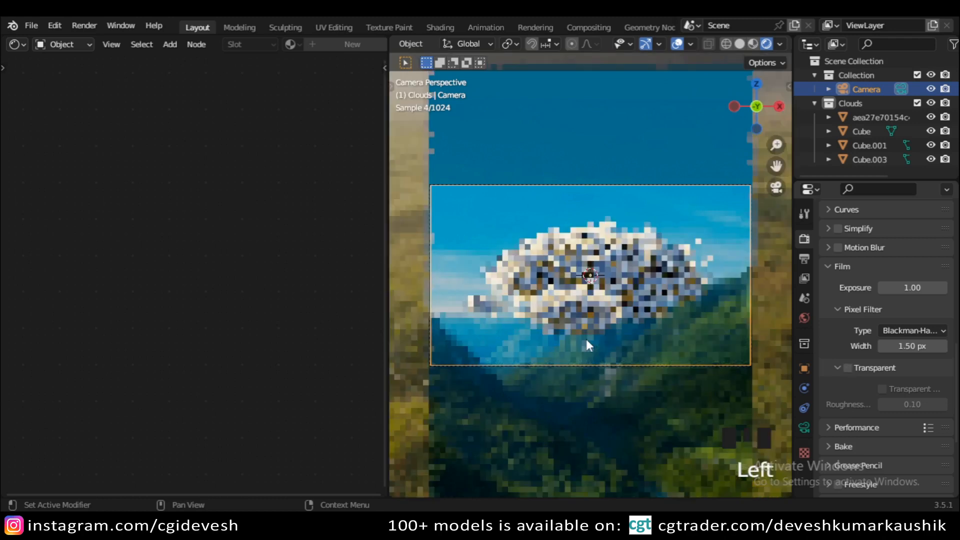
{"action": "scroll", "coordinate": [586, 335], "scroll_direction": "down", "scroll_amount": 4}
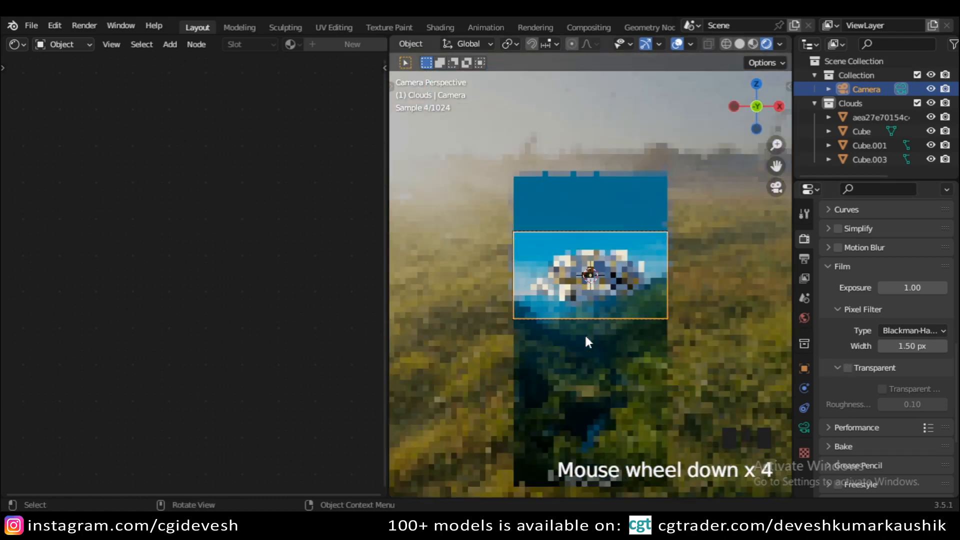
{"action": "middle_click_drag", "start_coordinate": [584, 334], "coordinate": [546, 335]}
{"action": "scroll", "coordinate": [626, 356], "scroll_direction": "down", "scroll_amount": 4}
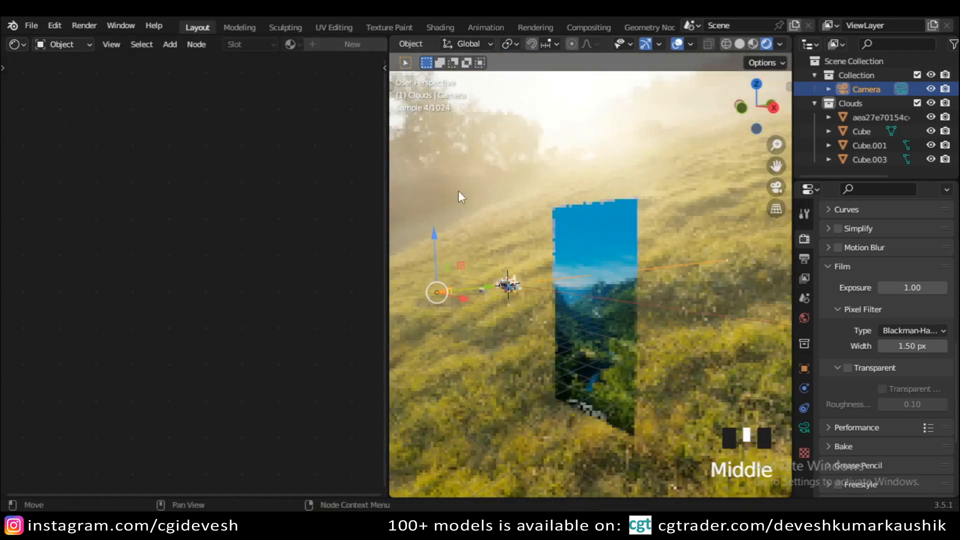
Show the world's shader nodes and examine the Texture Coordinate, Mapping and spruit_sunrise_4k.hdr environment texture nodes
{"action": "left_click", "coordinate": [60, 44]}
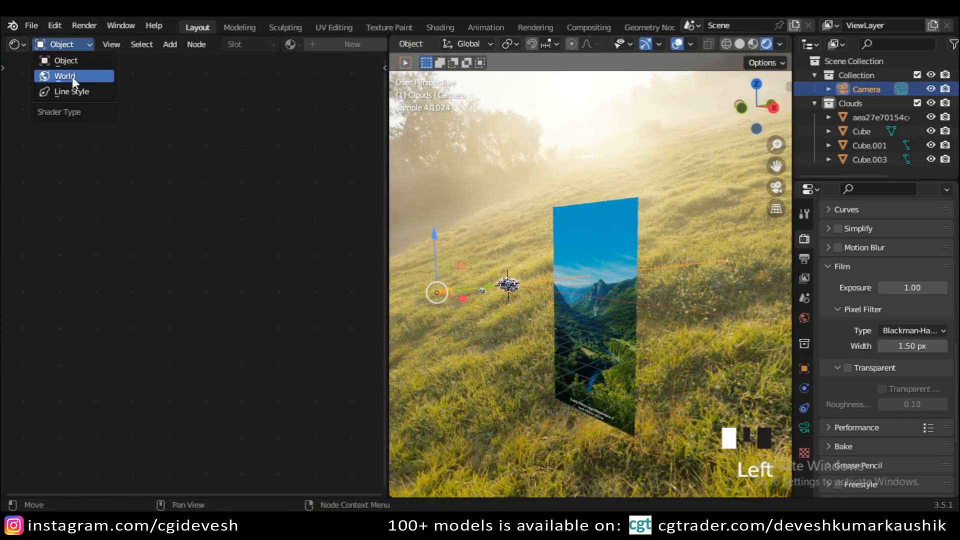
{"action": "left_click", "coordinate": [71, 76]}
{"action": "middle_click_drag", "start_coordinate": [102, 325], "coordinate": [199, 321]}
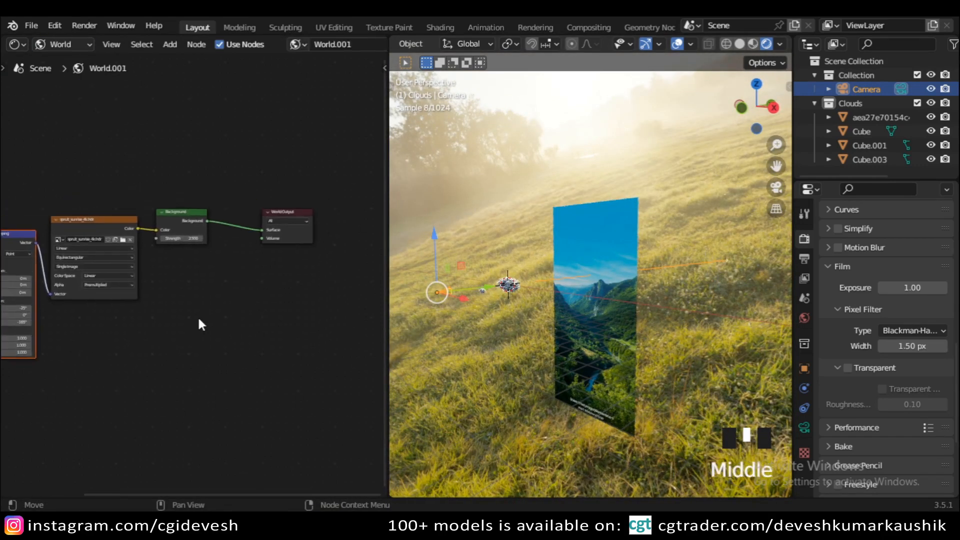
{"action": "scroll", "coordinate": [79, 343], "scroll_direction": "up", "scroll_amount": 5}
{"action": "middle_click_drag", "start_coordinate": [79, 343], "coordinate": [379, 328]}
{"action": "scroll", "coordinate": [356, 330], "scroll_direction": "up", "scroll_amount": 5}
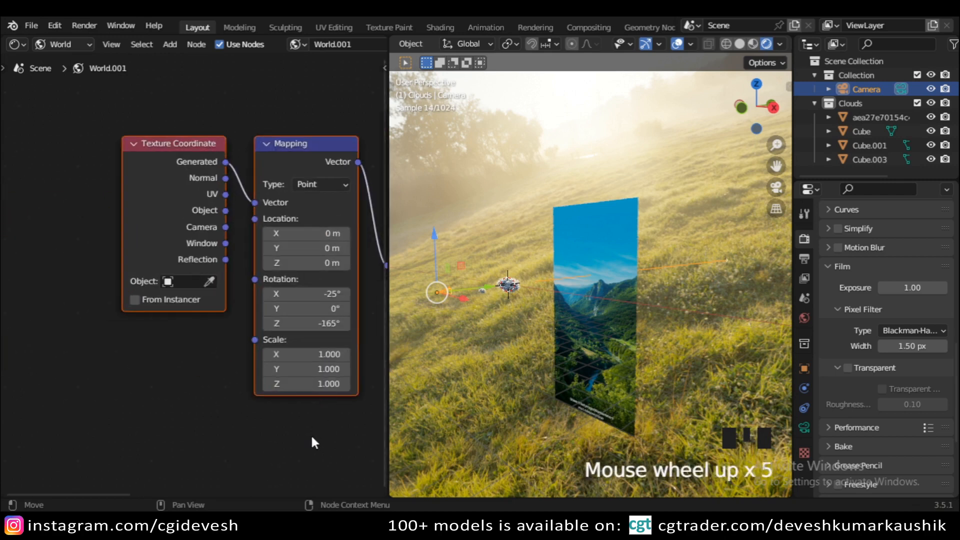
{"action": "middle_click_drag", "start_coordinate": [313, 443], "coordinate": [169, 458]}
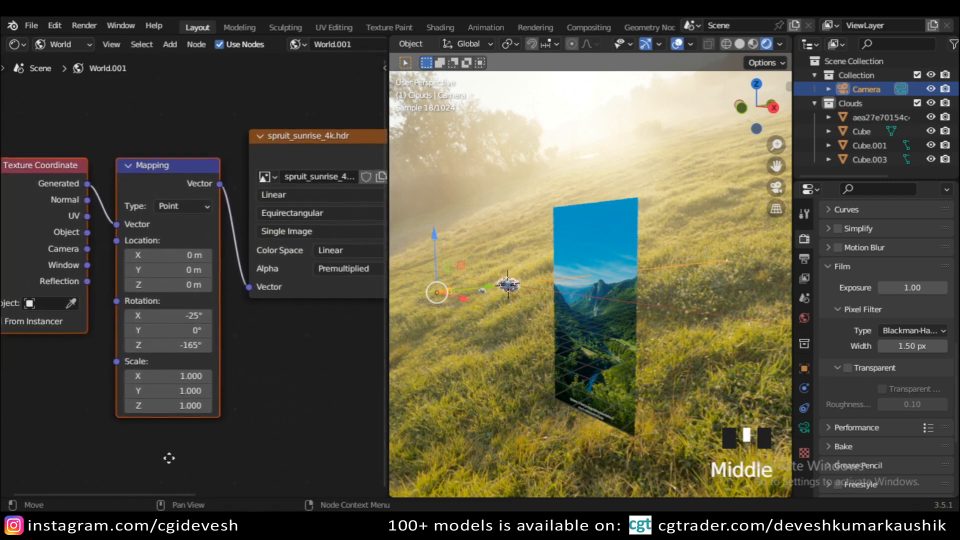
{"action": "middle_click_drag", "start_coordinate": [306, 338], "coordinate": [52, 401]}
{"action": "middle_click_drag", "start_coordinate": [380, 411], "coordinate": [196, 336]}
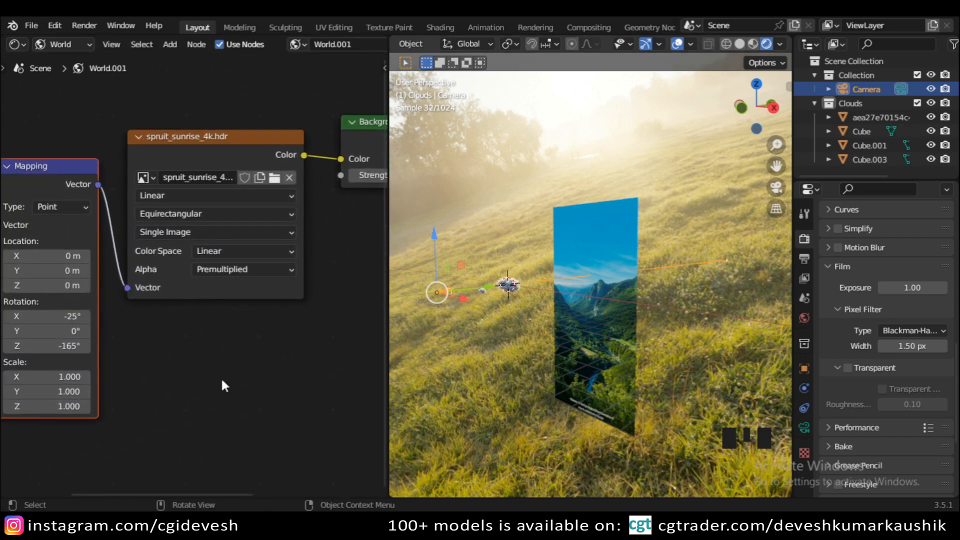
{"action": "middle_click_drag", "start_coordinate": [224, 385], "coordinate": [285, 362]}
Try a rotation of 0° on all three axes of the world's Mapping node and undo it
{"action": "left_click_drag", "start_coordinate": [120, 298], "coordinate": [129, 327]}
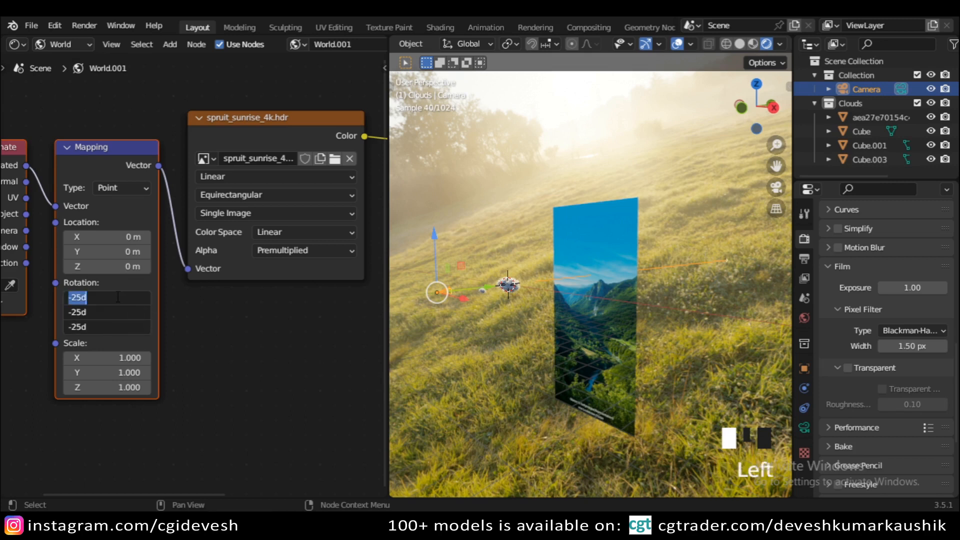
{"action": "type", "text": "0"}
{"action": "key", "text": "Return"}
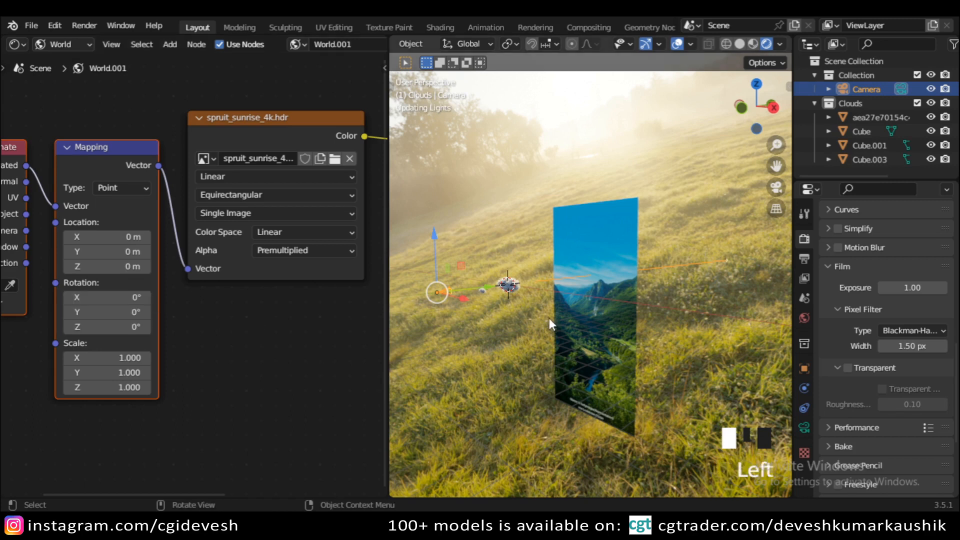
{"action": "middle_click_drag", "start_coordinate": [554, 336], "coordinate": [700, 350]}
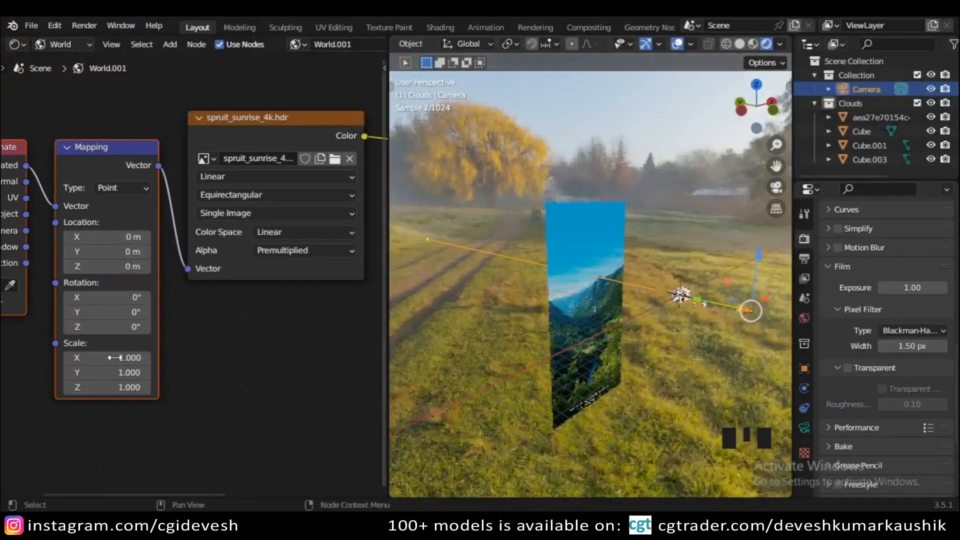
{"action": "key", "text": "ctrl+z"}
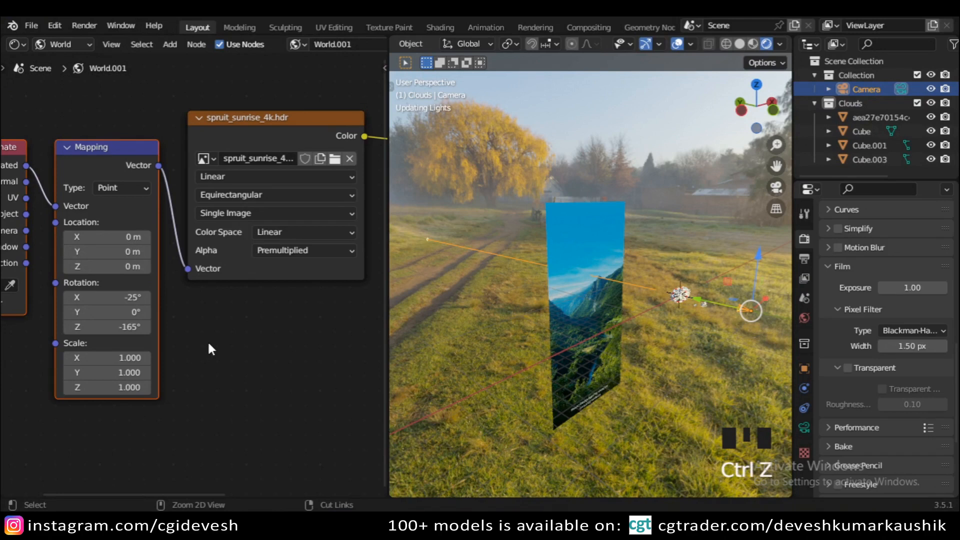
{"action": "left_click", "coordinate": [209, 349]}
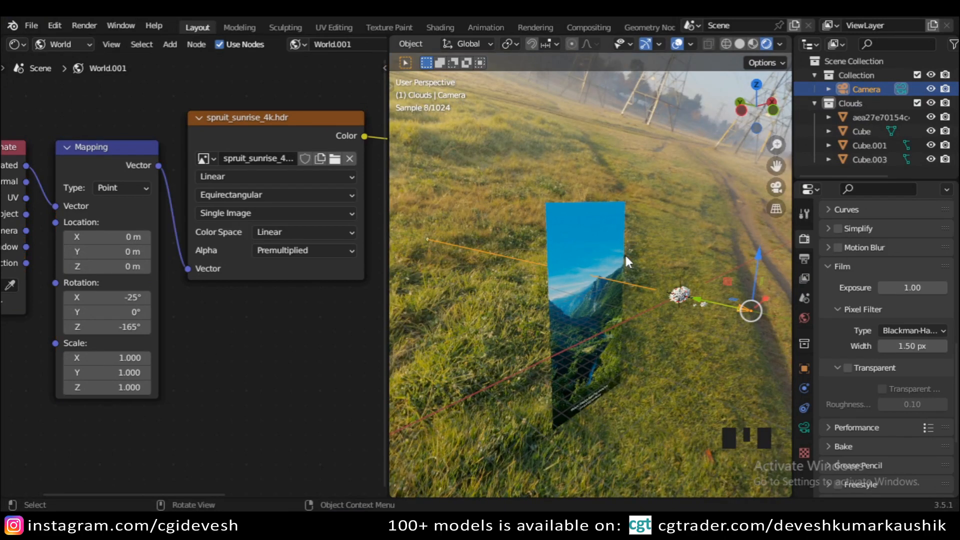
View the image plane and clouds against the world background and examine the camera's Viewport Display and Depth of Field settings
{"action": "middle_click_drag", "start_coordinate": [631, 270], "coordinate": [562, 311]}
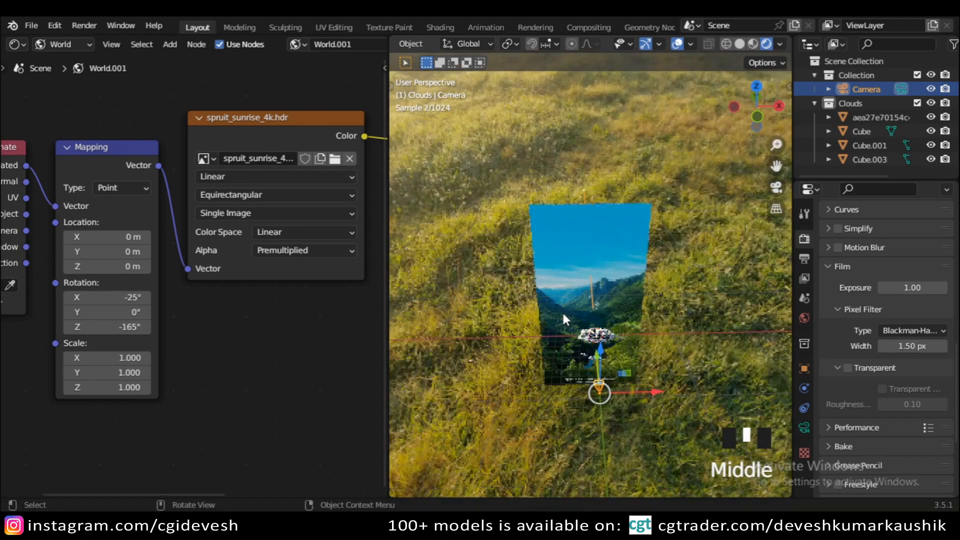
{"action": "scroll", "coordinate": [565, 311], "scroll_direction": "up", "scroll_amount": 2}
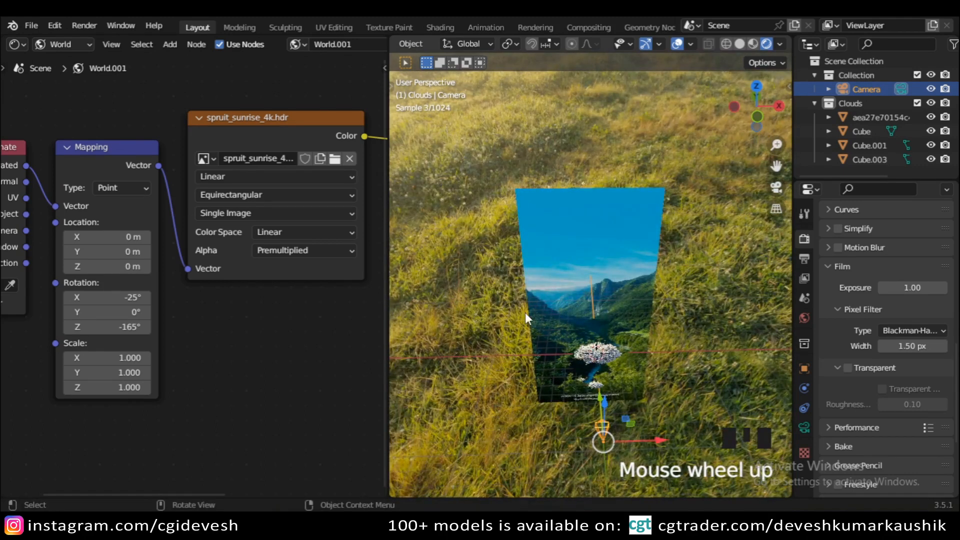
{"action": "scroll", "coordinate": [525, 313], "scroll_direction": "down", "scroll_amount": 2}
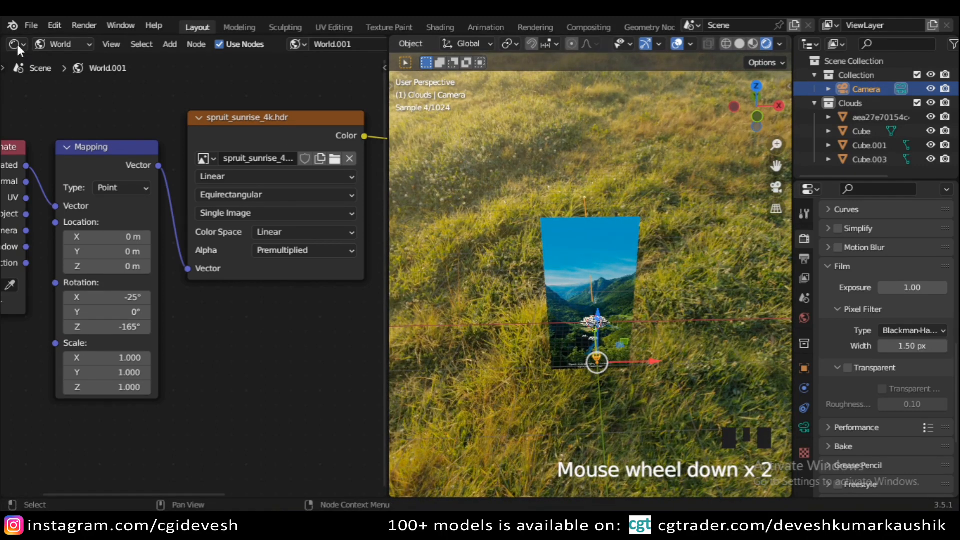
{"action": "left_click", "coordinate": [804, 428]}
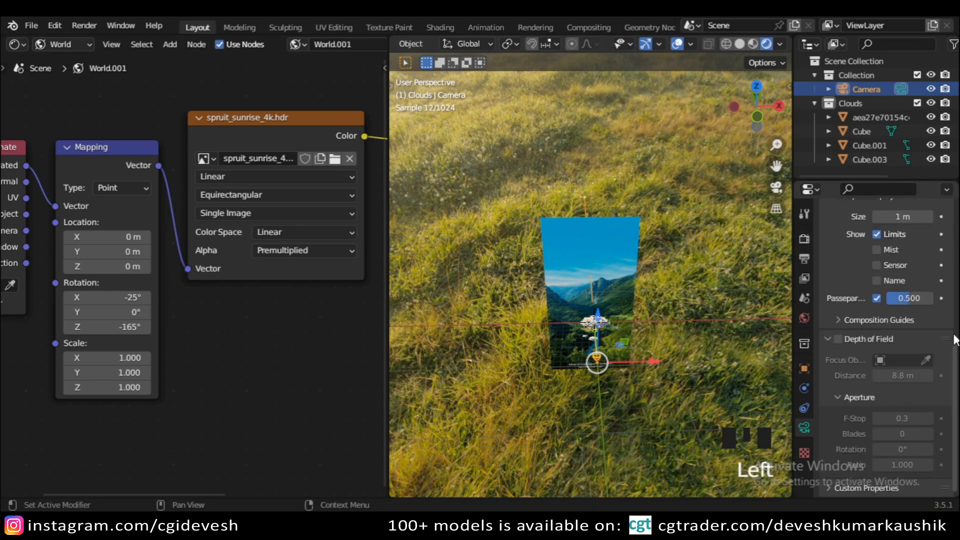
{"action": "left_click_drag", "start_coordinate": [956, 342], "coordinate": [955, 282]}
{"action": "middle_click_drag", "start_coordinate": [928, 444], "coordinate": [928, 366]}
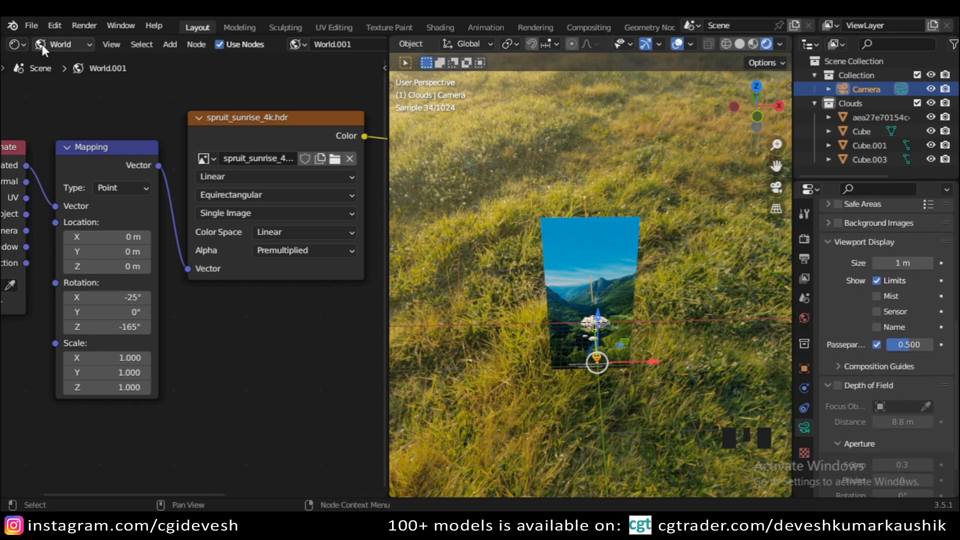
Turn the shader editor area into a 3D viewport showing the camera and cubes, with X-ray display off
{"action": "left_click", "coordinate": [14, 44]}
{"action": "left_click", "coordinate": [70, 85]}
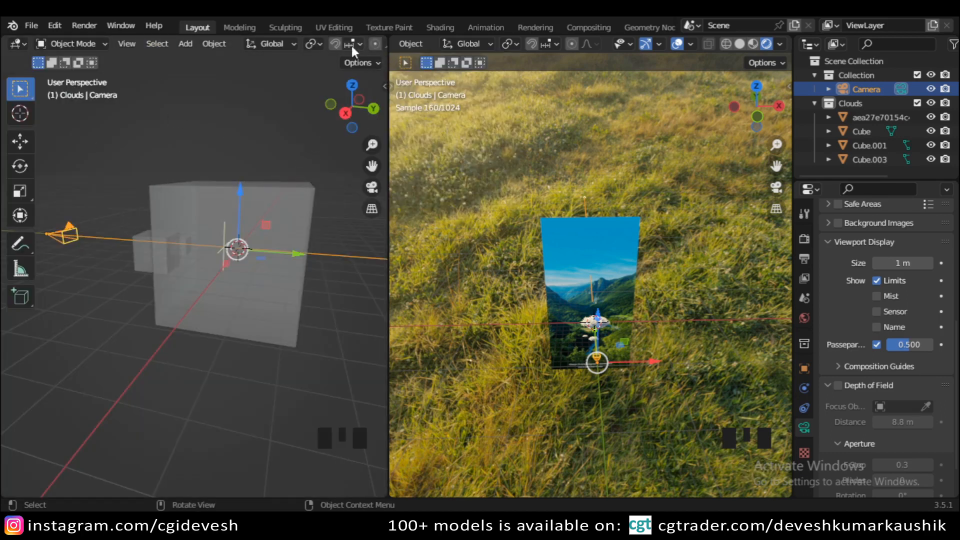
{"action": "scroll", "coordinate": [350, 44], "scroll_direction": "down", "scroll_amount": 7}
{"action": "middle_click_drag", "start_coordinate": [284, 260], "coordinate": [55, 326]}
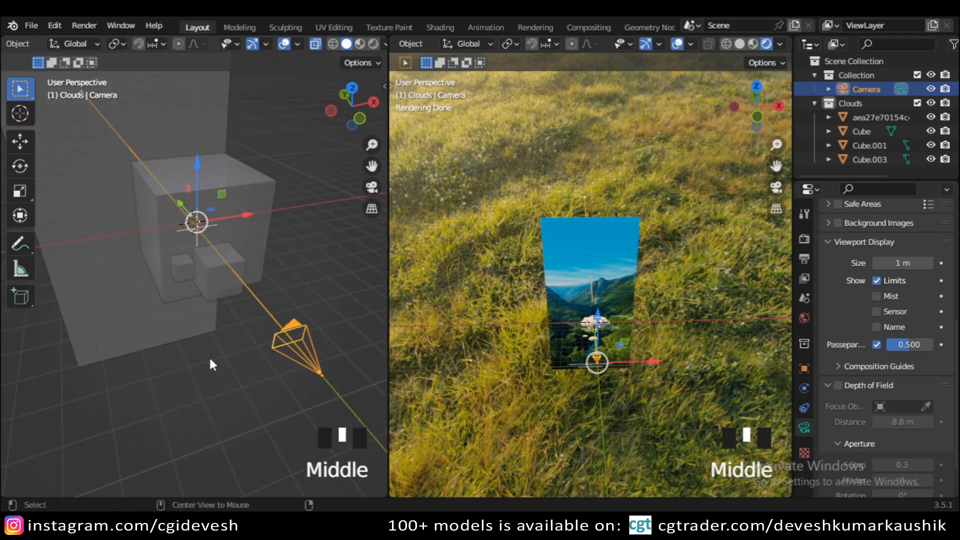
{"action": "key", "text": "alt+z"}
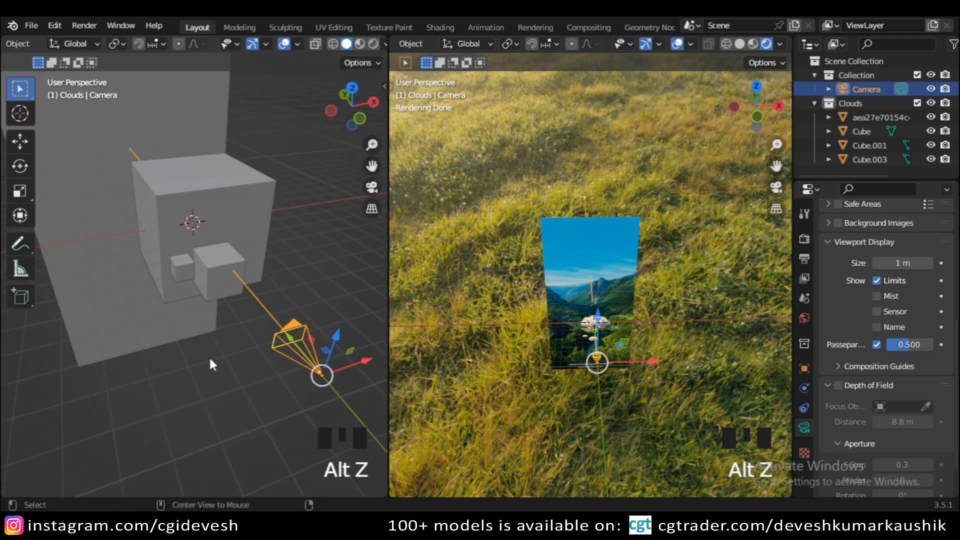
Switch to the Modeling workspace, deselect the camera and display the whole scene in rendered shading
{"action": "left_click", "coordinate": [239, 27]}
{"action": "scroll", "coordinate": [560, 274], "scroll_direction": "down", "scroll_amount": 3}
{"action": "scroll", "coordinate": [560, 274], "scroll_direction": "down", "scroll_amount": 2}
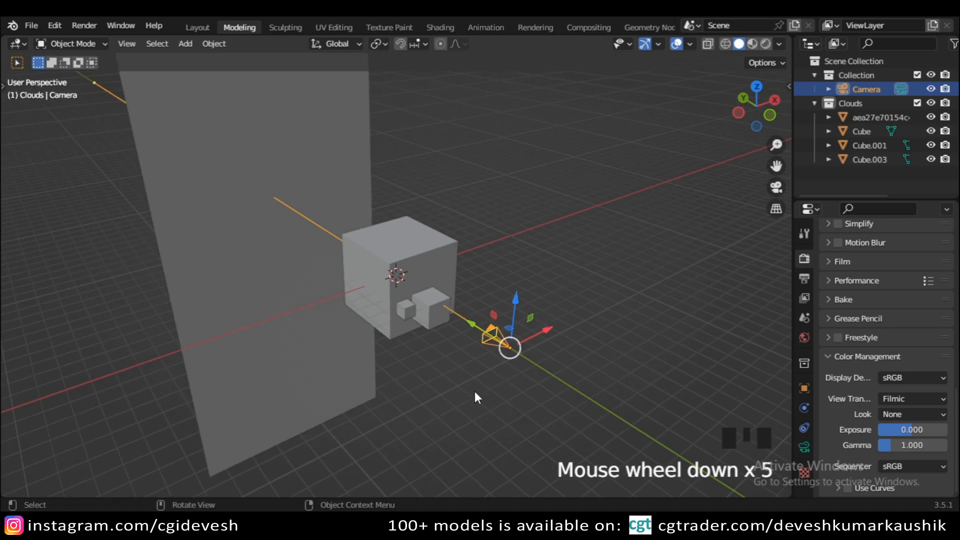
{"action": "left_click", "coordinate": [475, 395]}
{"action": "scroll", "coordinate": [300, 395], "scroll_direction": "down", "scroll_amount": 2}
{"action": "middle_click_drag", "start_coordinate": [139, 349], "coordinate": [766, 340]}
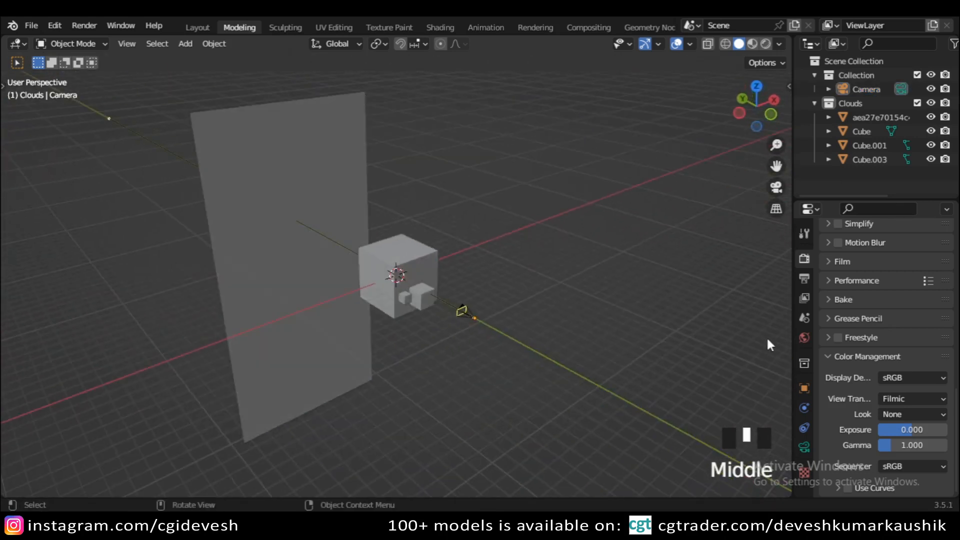
{"action": "left_click", "coordinate": [767, 44]}
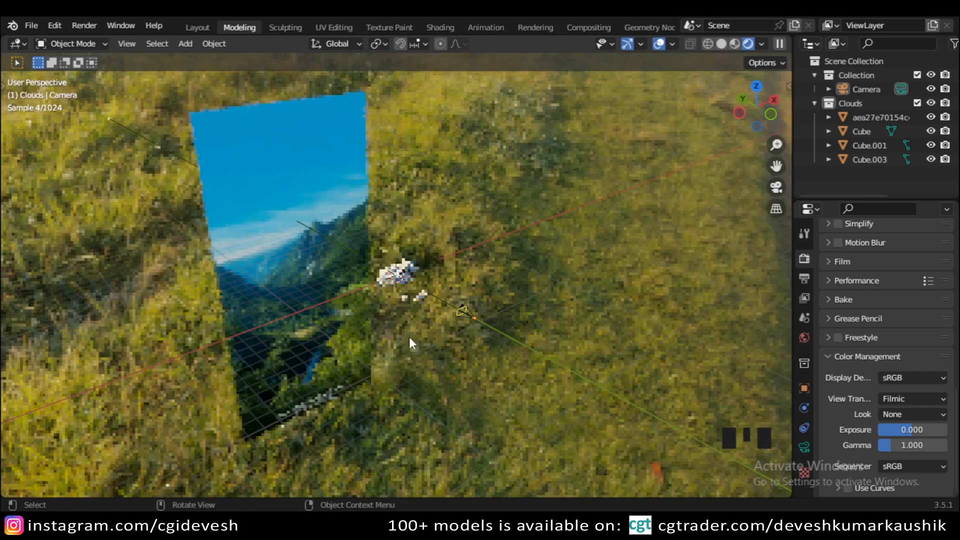
Select the camera and look through it so its frame fills the viewport, shown in rendered shading
{"action": "middle_click_drag", "start_coordinate": [284, 342], "coordinate": [488, 297]}
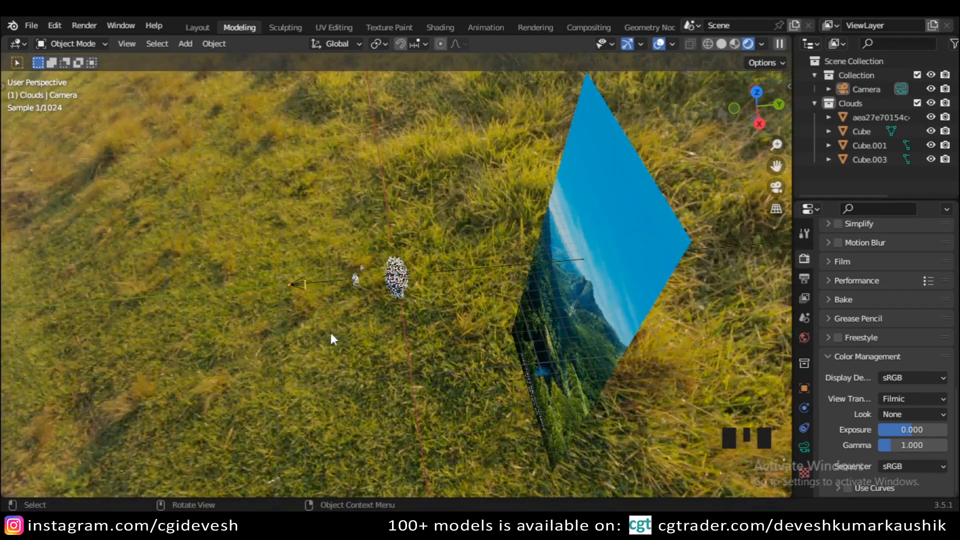
{"action": "middle_click_drag", "start_coordinate": [329, 331], "coordinate": [535, 317]}
{"action": "scroll", "coordinate": [524, 332], "scroll_direction": "up", "scroll_amount": 2}
{"action": "scroll", "coordinate": [535, 311], "scroll_direction": "up", "scroll_amount": 1}
{"action": "scroll", "coordinate": [534, 308], "scroll_direction": "up", "scroll_amount": 1}
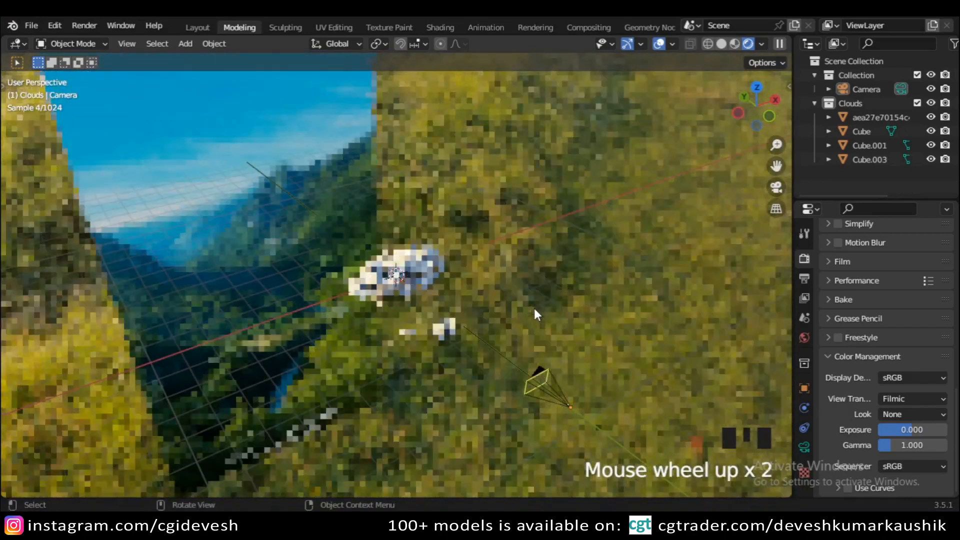
{"action": "left_click", "coordinate": [553, 394]}
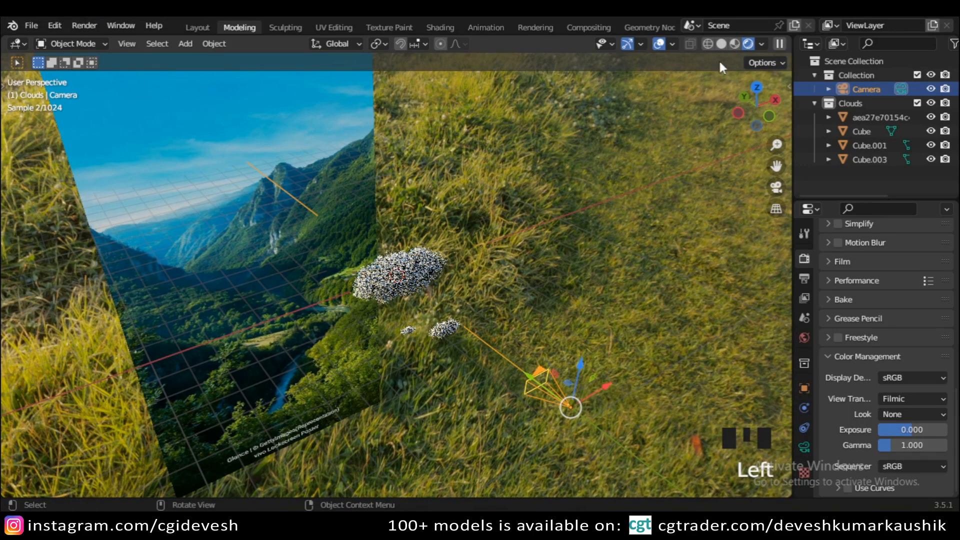
{"action": "left_click", "coordinate": [721, 44]}
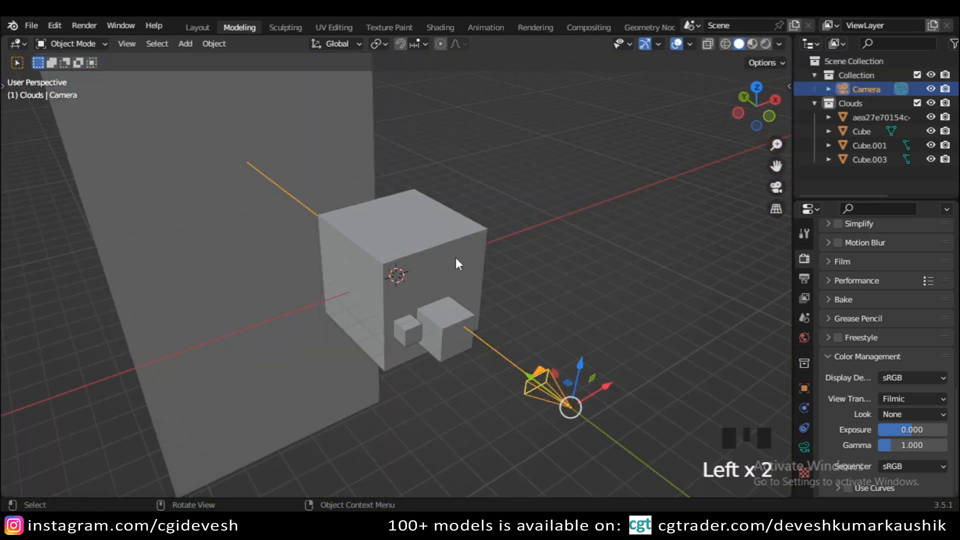
{"action": "key", "text": "KP_0"}
{"action": "scroll", "coordinate": [473, 279], "scroll_direction": "up", "scroll_amount": 5}
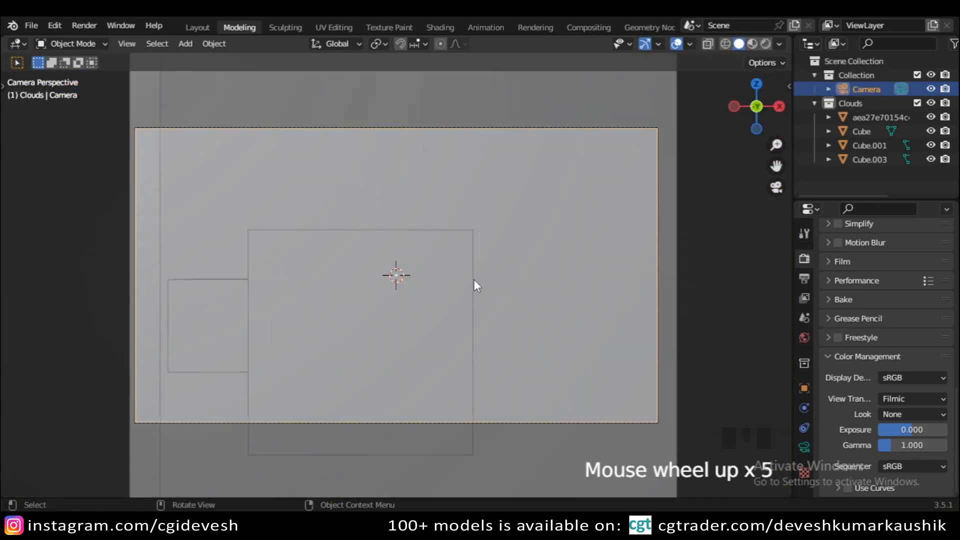
{"action": "scroll", "coordinate": [473, 279], "scroll_direction": "up", "scroll_amount": 1}
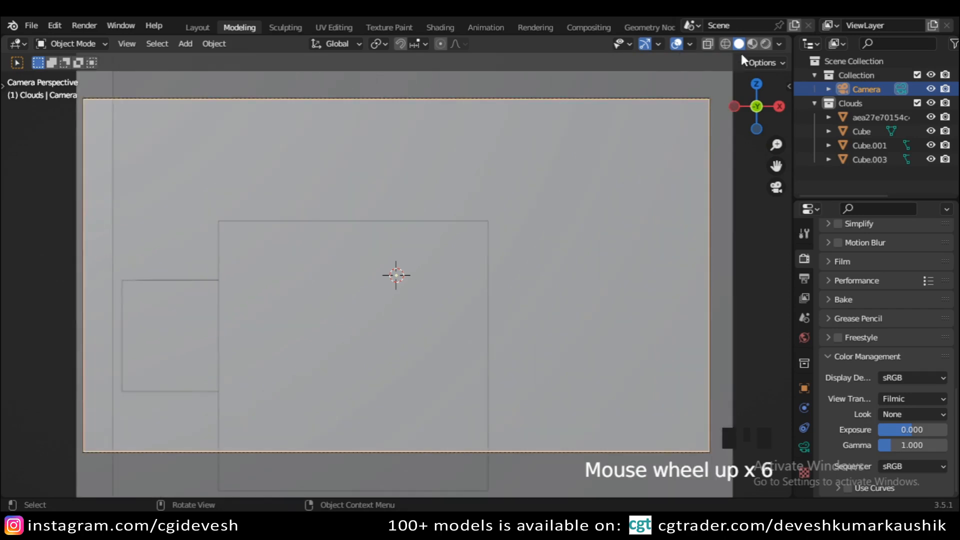
{"action": "left_click", "coordinate": [764, 44]}
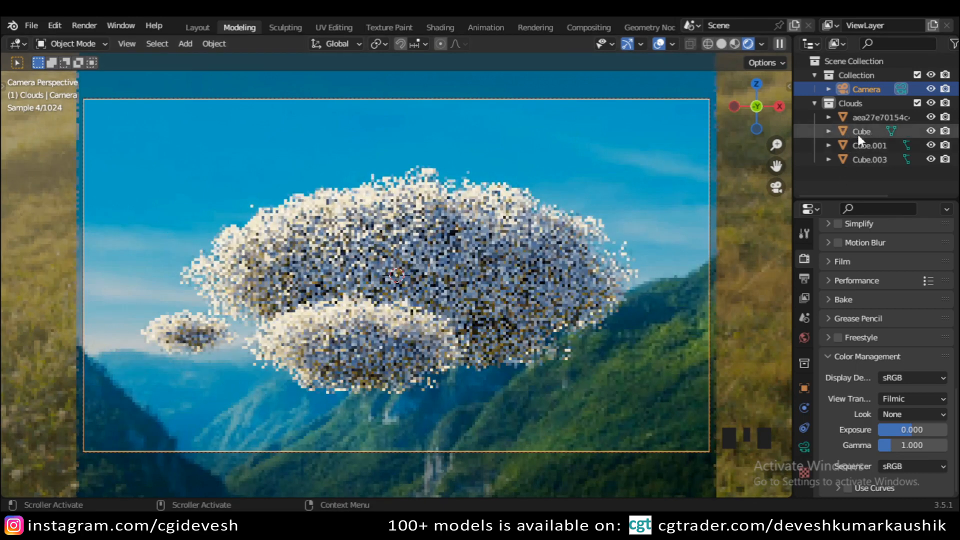
Set the camera's Passepartout opacity to 1.000 and hide the viewport overlays and gizmos
{"action": "left_click", "coordinate": [805, 447]}
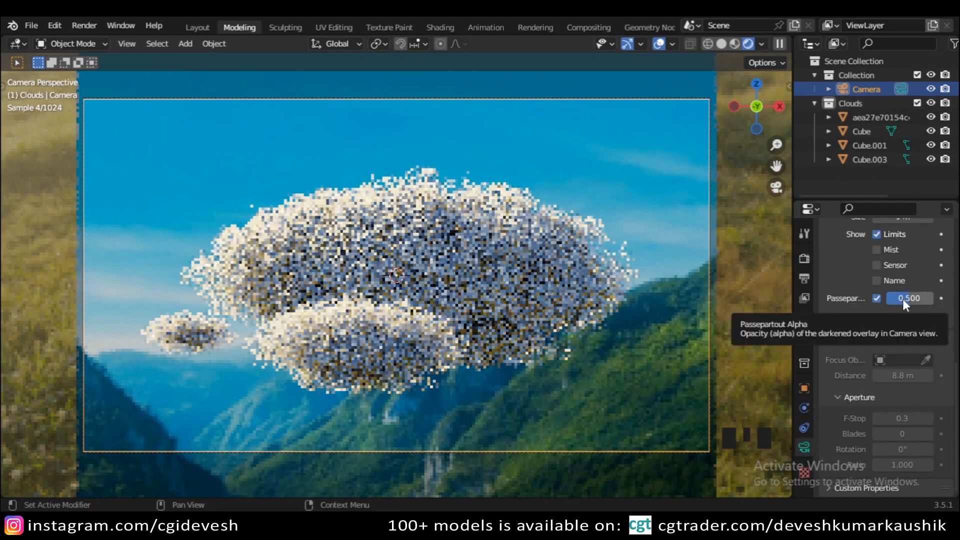
{"action": "left_click_drag", "start_coordinate": [902, 299], "coordinate": [932, 298]}
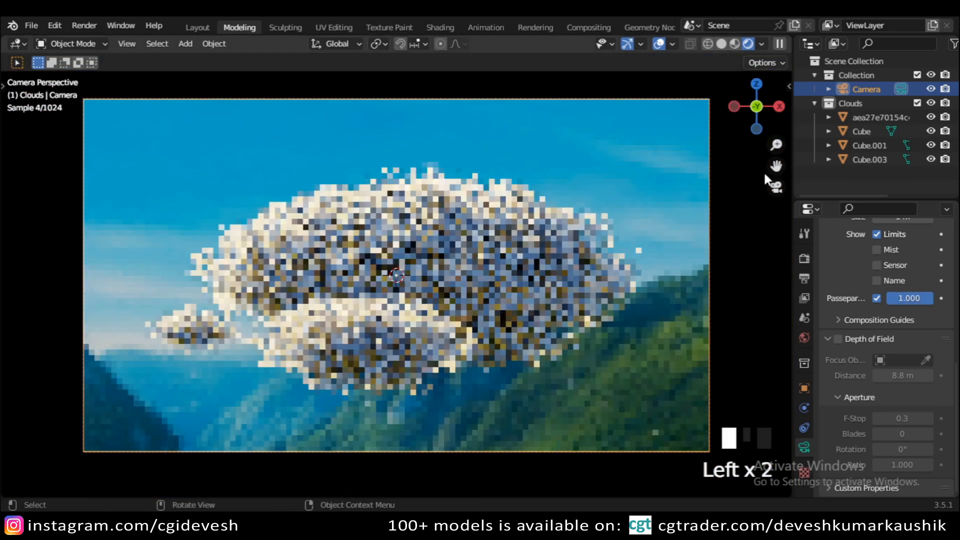
{"action": "left_click_drag", "start_coordinate": [776, 144], "coordinate": [780, 133]}
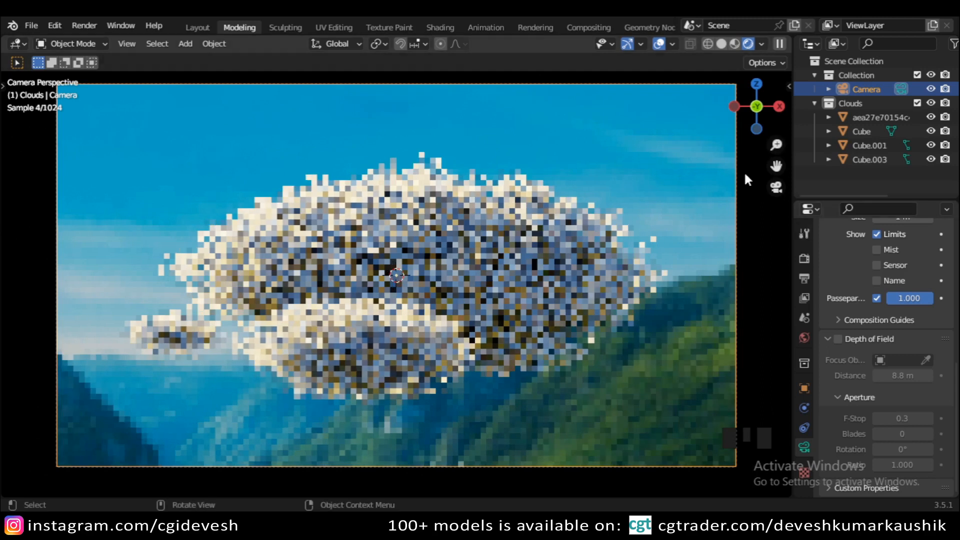
{"action": "left_click", "coordinate": [658, 44]}
{"action": "left_click", "coordinate": [626, 44]}
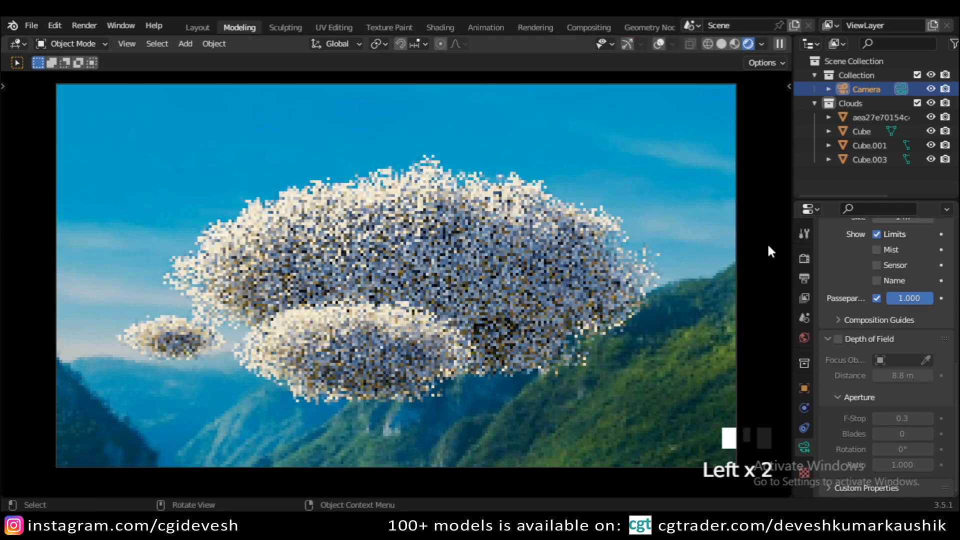
Set the scene's Color Management Look to Very High Contrast in the render settings
{"action": "left_click", "coordinate": [804, 258]}
{"action": "scroll", "coordinate": [885, 350], "scroll_direction": "up", "scroll_amount": 5}
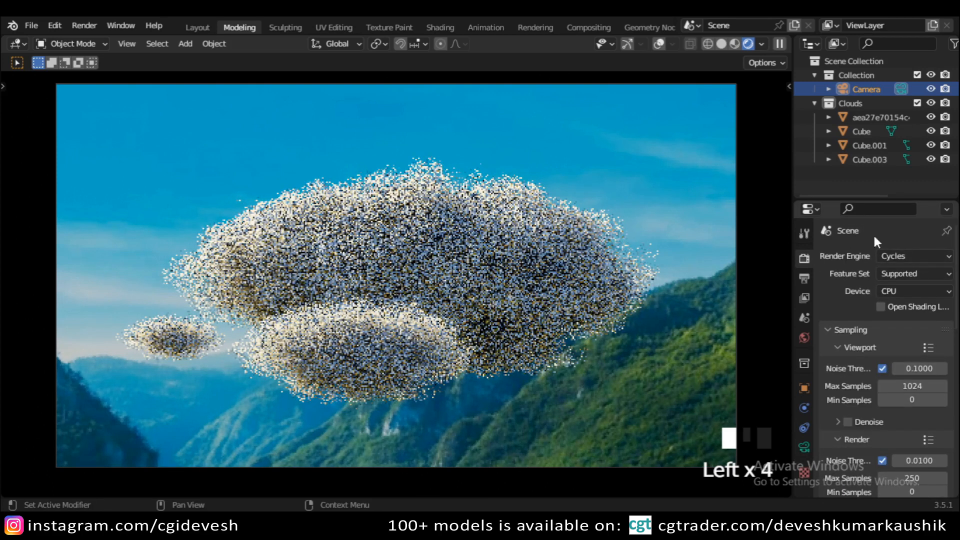
{"action": "scroll", "coordinate": [926, 269], "scroll_direction": "down", "scroll_amount": 4}
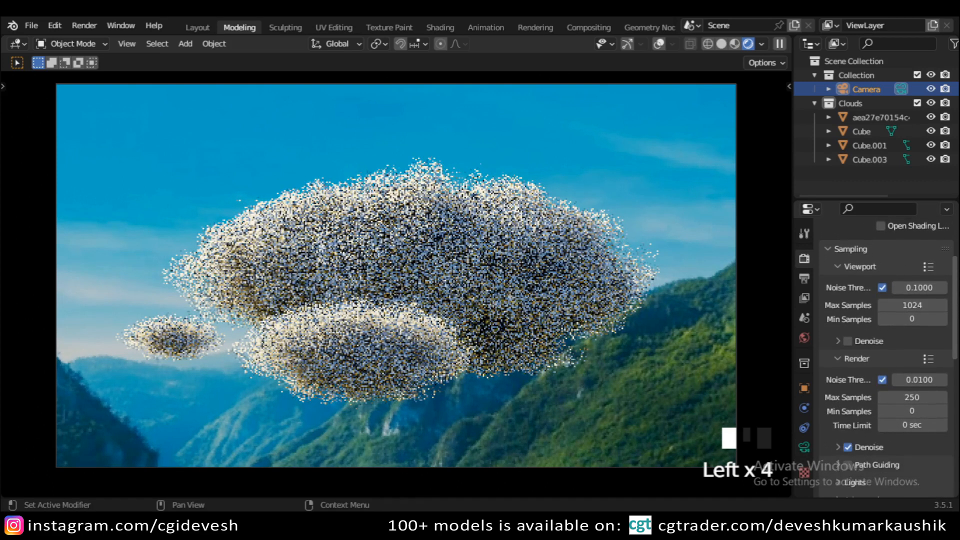
{"action": "scroll", "coordinate": [888, 358], "scroll_direction": "down", "scroll_amount": 12}
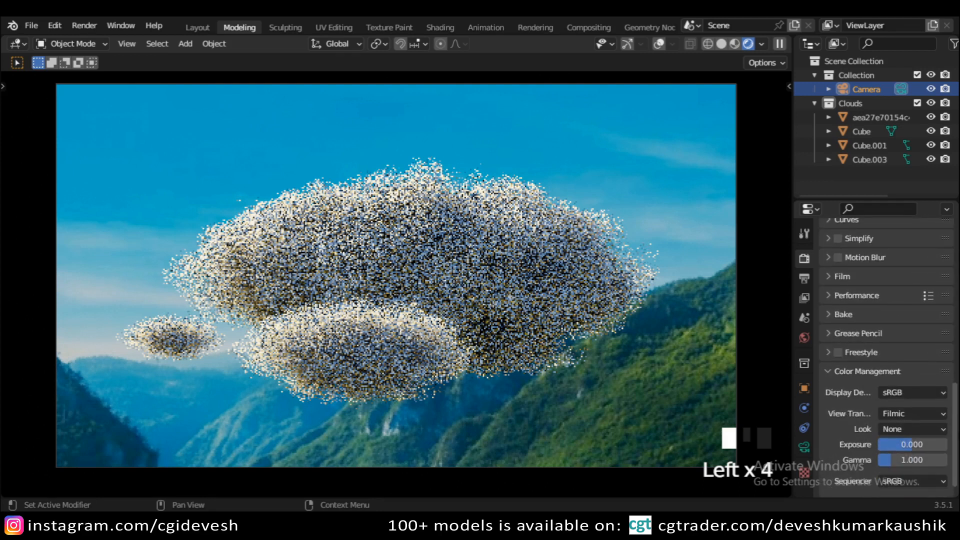
{"action": "scroll", "coordinate": [888, 358], "scroll_direction": "down", "scroll_amount": 1}
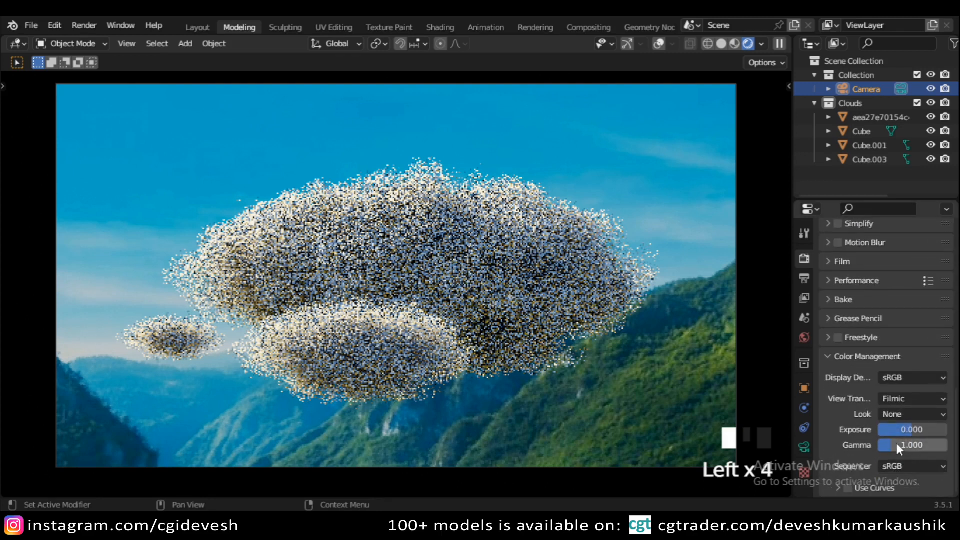
{"action": "left_click", "coordinate": [898, 415]}
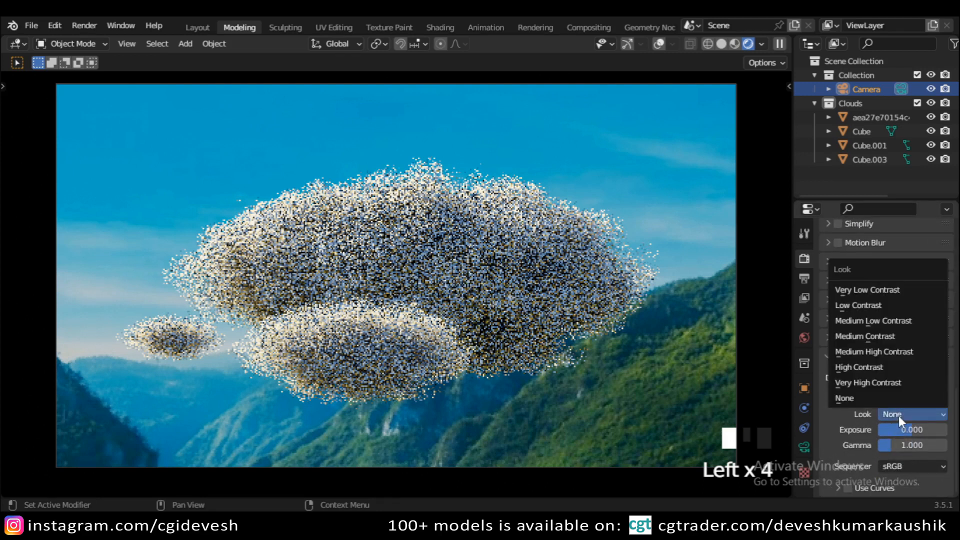
{"action": "left_click", "coordinate": [896, 383]}
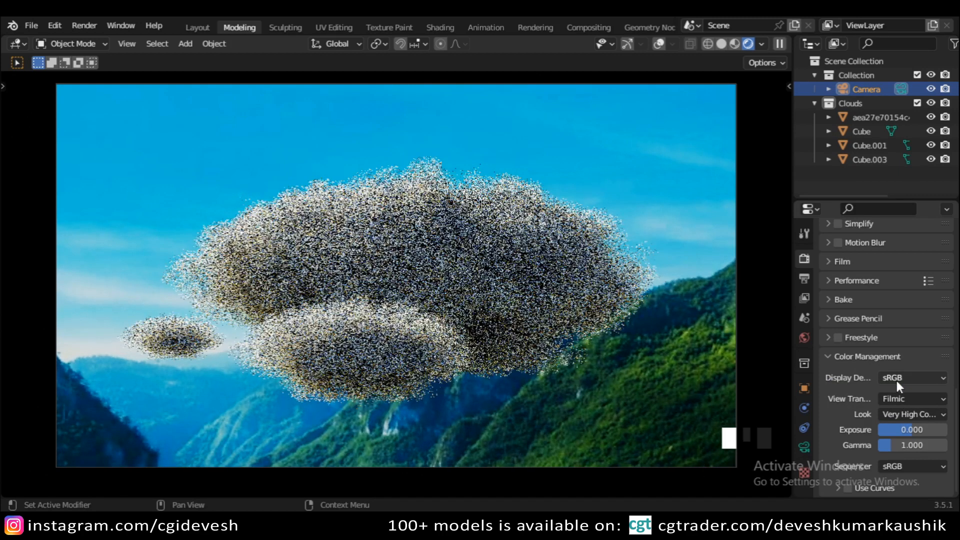
Examine the scene's output settings, including the file format, color options, resolution and frame range
{"action": "left_click", "coordinate": [804, 278]}
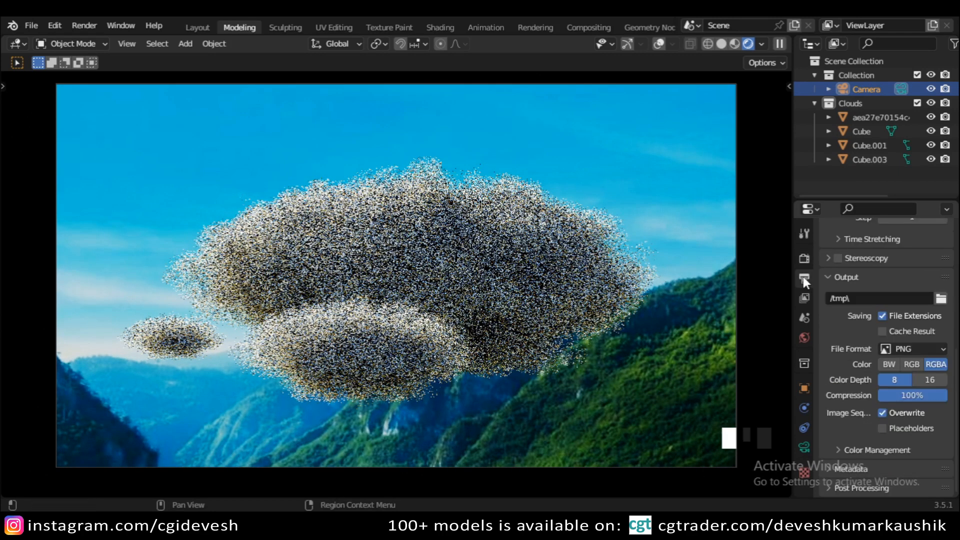
{"action": "scroll", "coordinate": [880, 350], "scroll_direction": "up", "scroll_amount": 1}
{"action": "scroll", "coordinate": [880, 350], "scroll_direction": "down", "scroll_amount": 1}
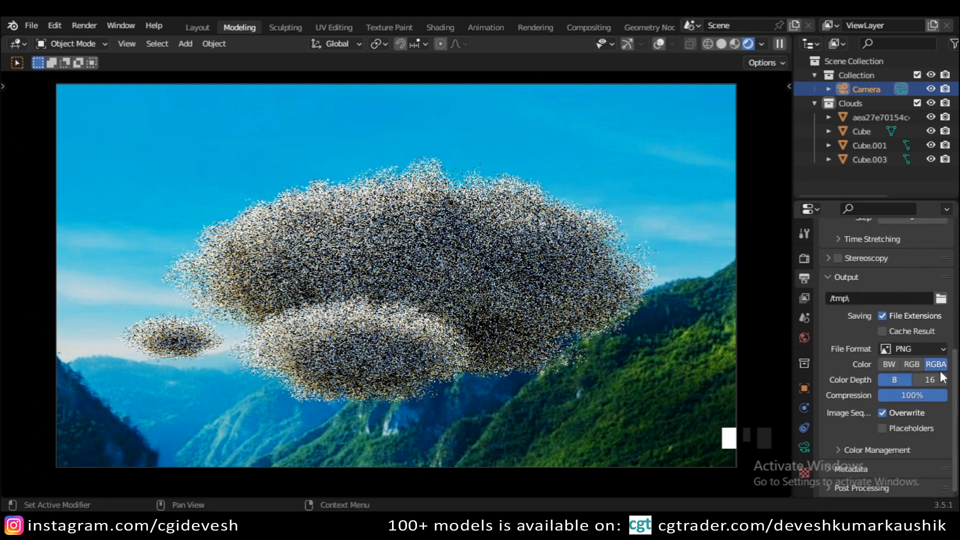
{"action": "scroll", "coordinate": [885, 350], "scroll_direction": "up", "scroll_amount": 10}
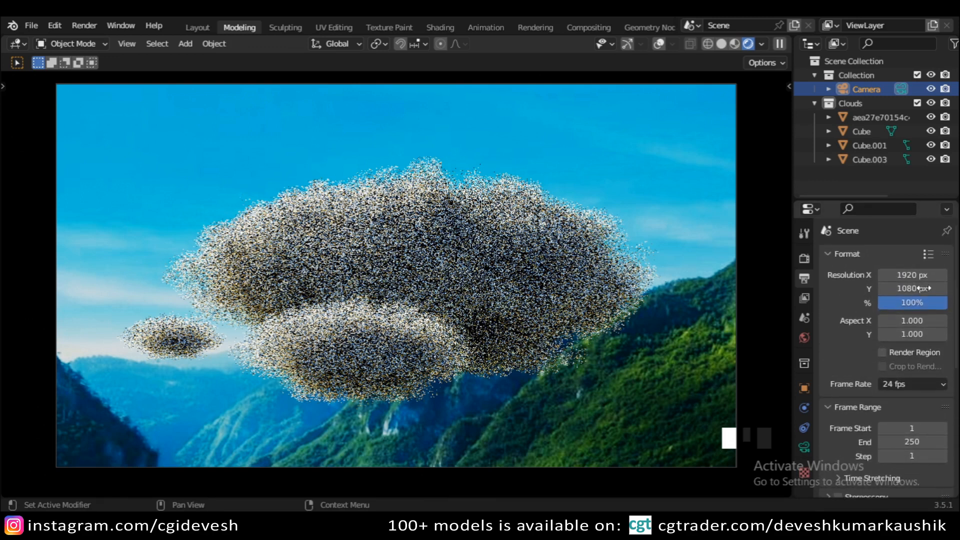
Collapse and re-expand the Collection and Clouds collections in the outliner, leaving the camera deselected
{"action": "key", "text": "Left"}
{"action": "key", "text": "Left"}
{"action": "key", "text": "Left"}
{"action": "key", "text": "Left"}
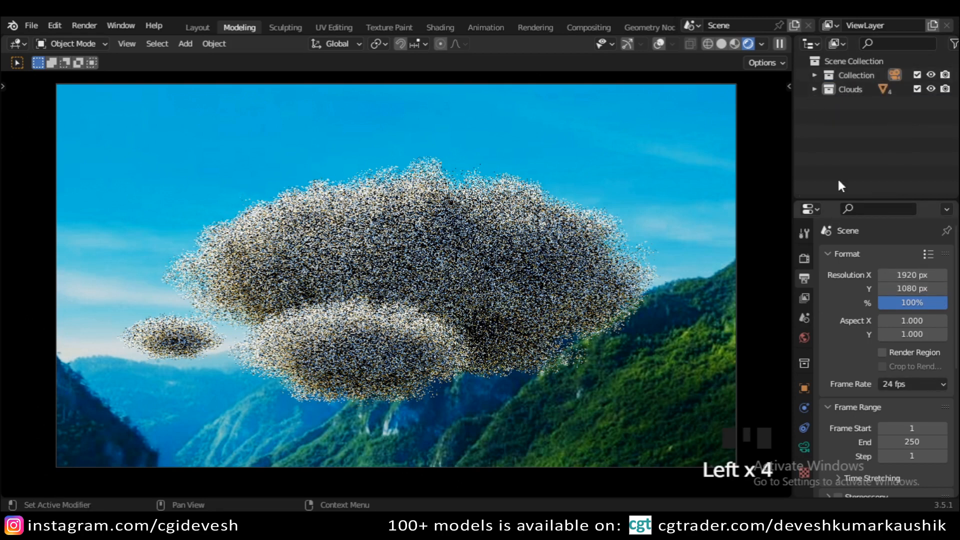
{"action": "left_click", "coordinate": [813, 74]}
{"action": "left_click", "coordinate": [812, 103]}
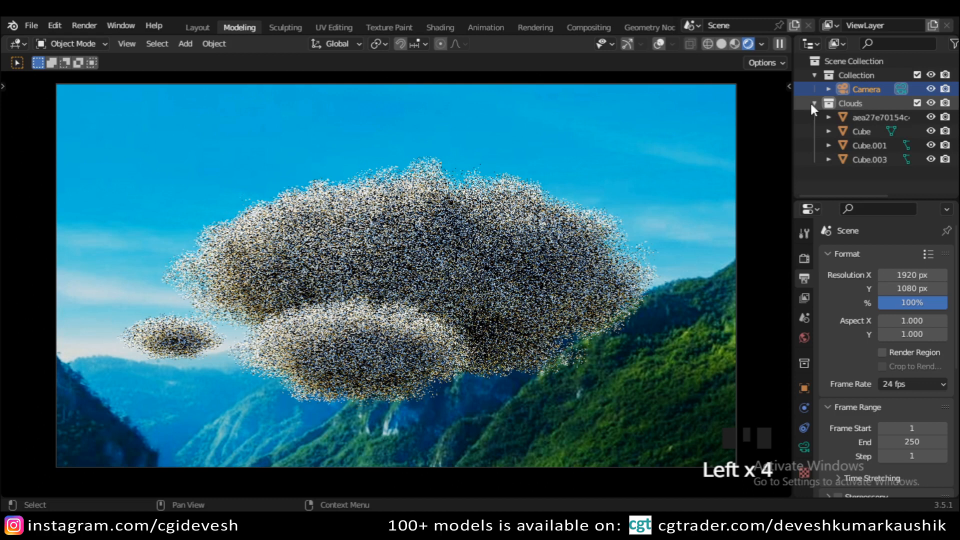
{"action": "left_click", "coordinate": [857, 172]}
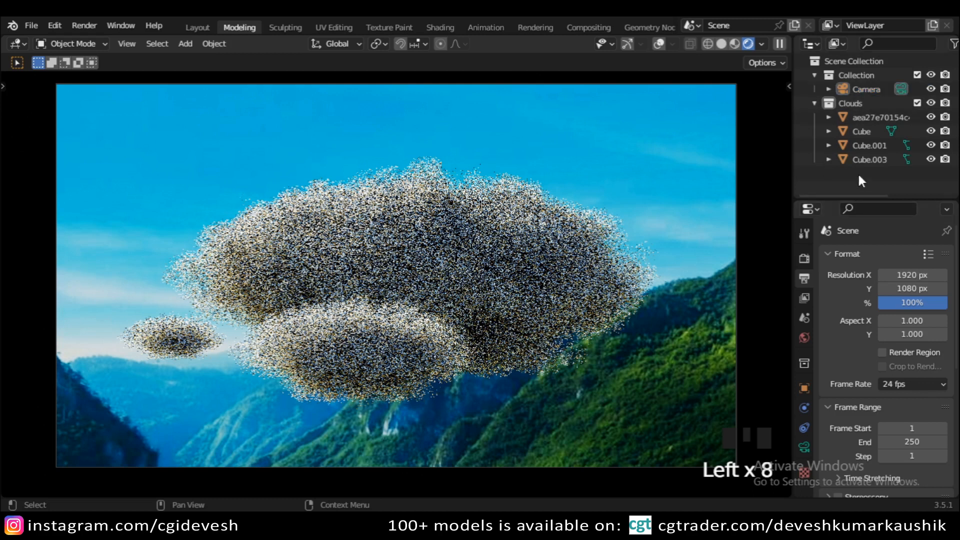